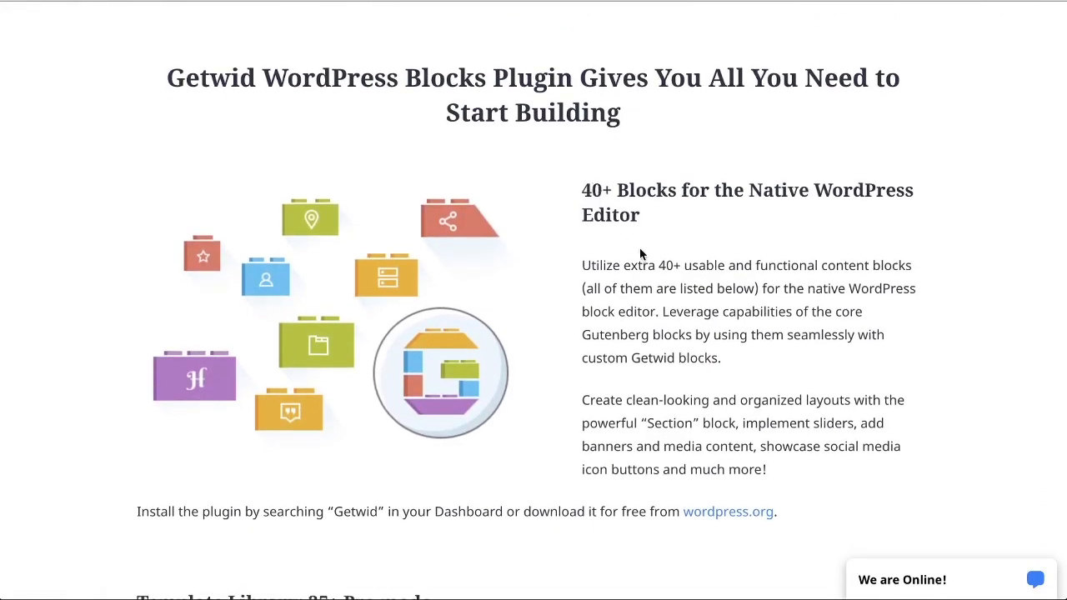
Step: Read through the Getwid plugin page's feature sections, from the native editor blocks and Template Library to the list of static and dynamic blocks
scroll(640, 254, down, 6)
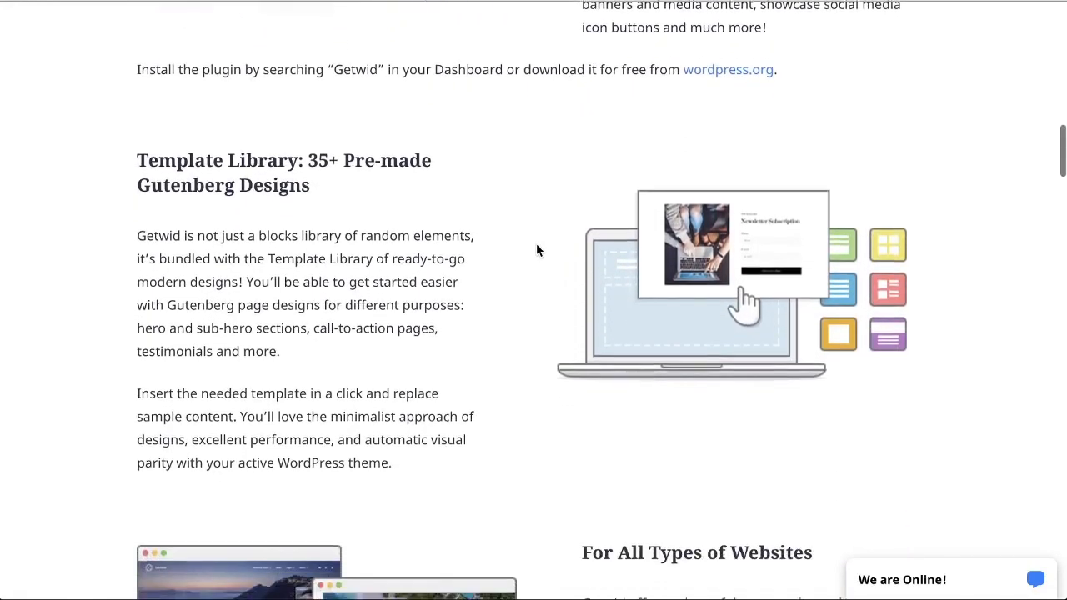
scroll(540, 250, down, 1)
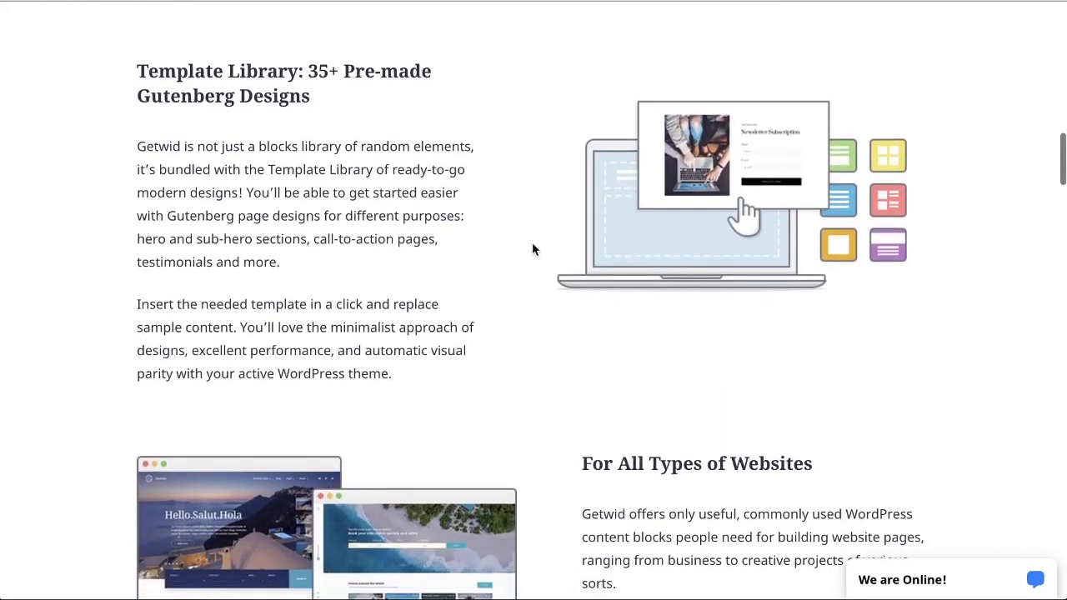
scroll(533, 248, down, 1)
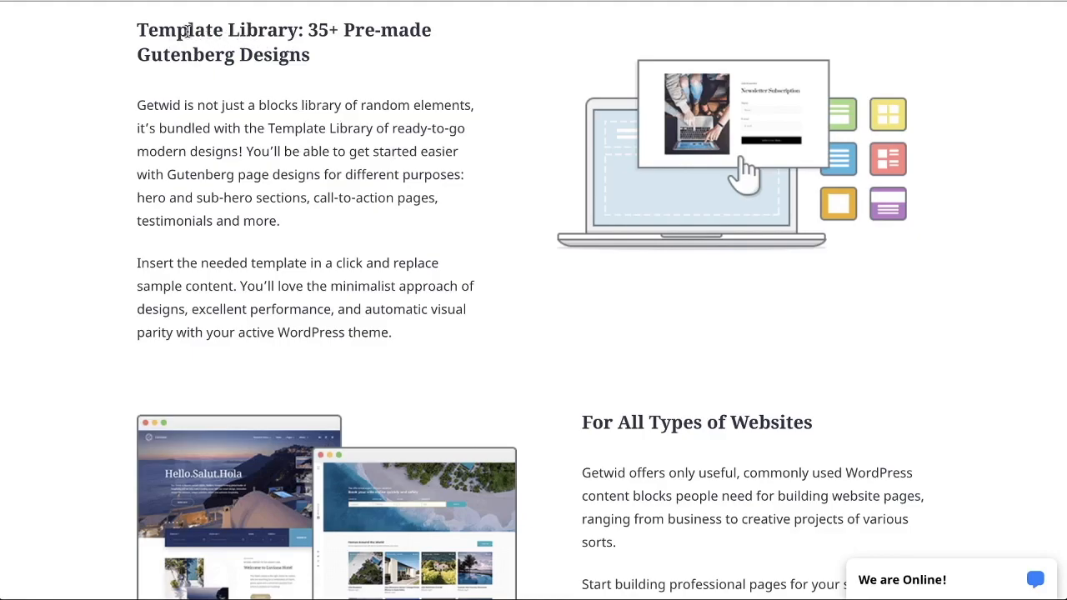
drag(155, 30, 305, 33)
click(340, 150)
scroll(384, 170, down, 4)
scroll(412, 171, down, 5)
scroll(412, 171, down, 12)
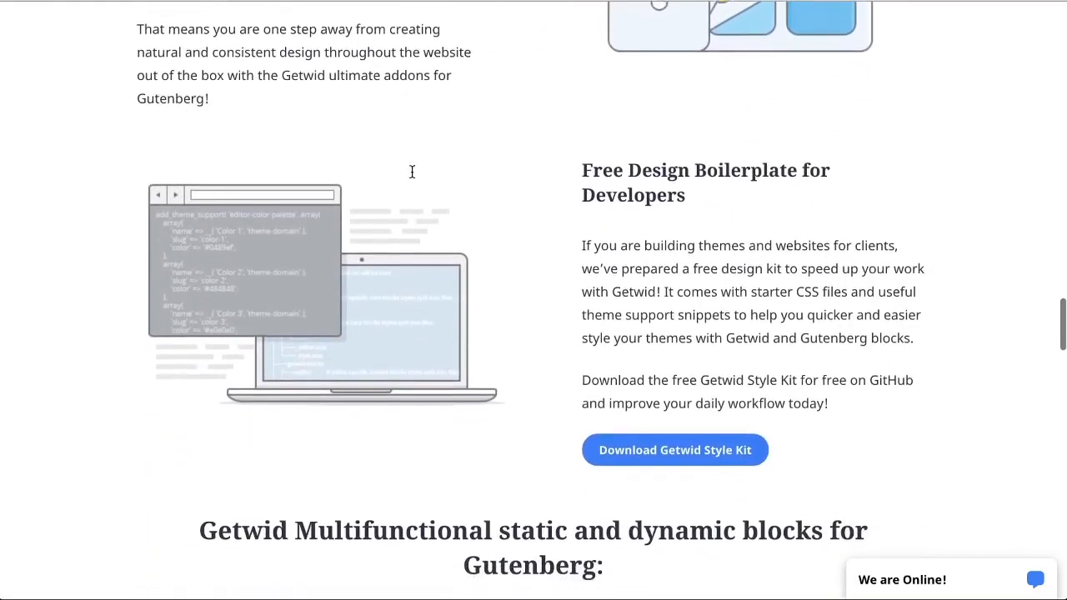
scroll(412, 171, down, 5)
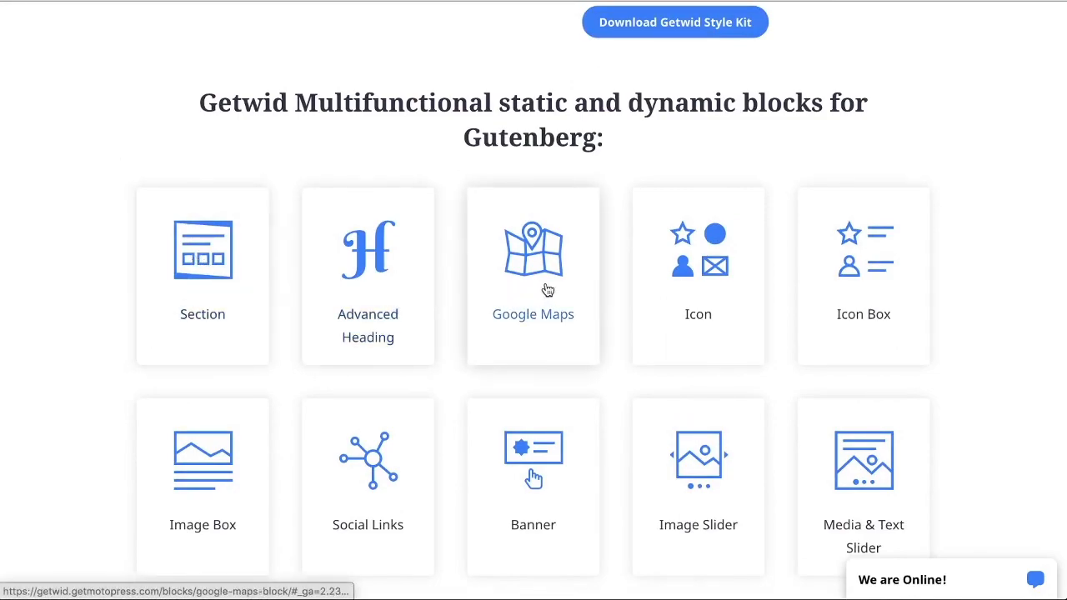
Step: Open the Person block demo from the block list and look over its team showcase examples
scroll(873, 316, down, 3)
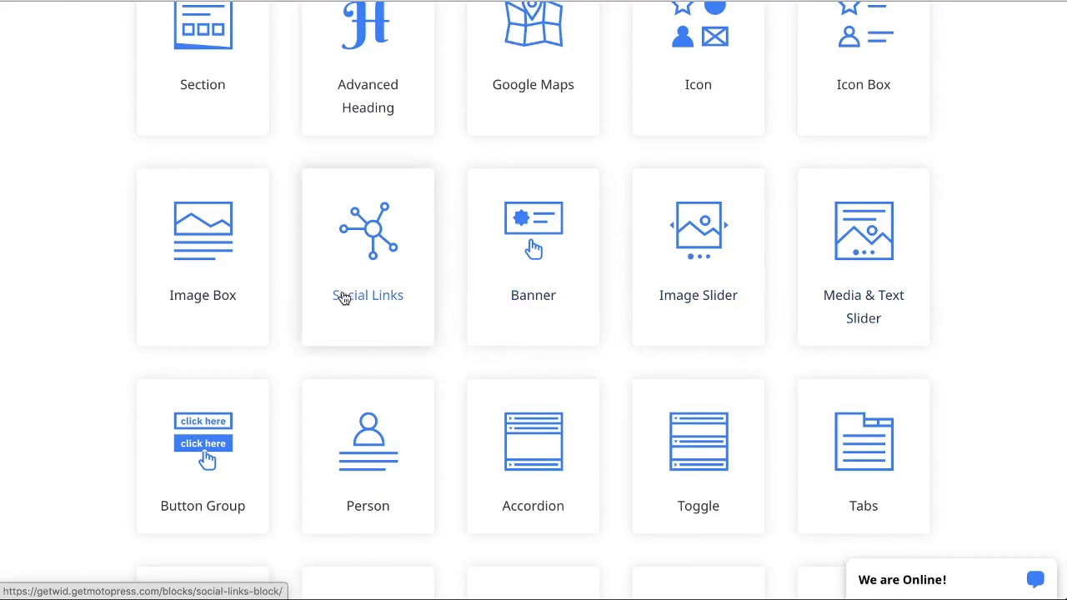
scroll(219, 299, down, 3)
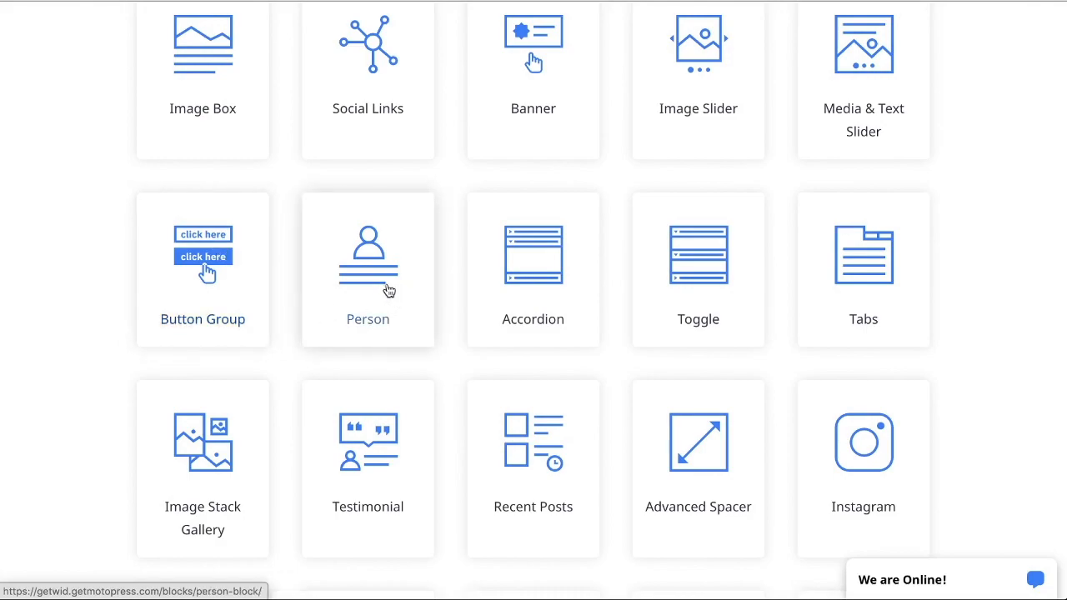
click(374, 301)
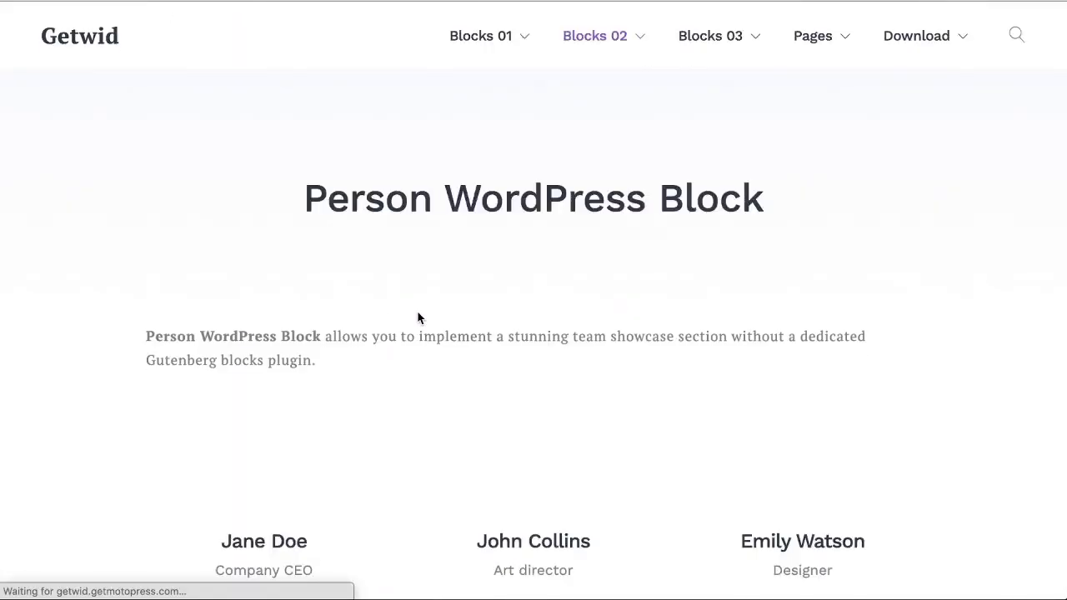
scroll(419, 321, down, 5)
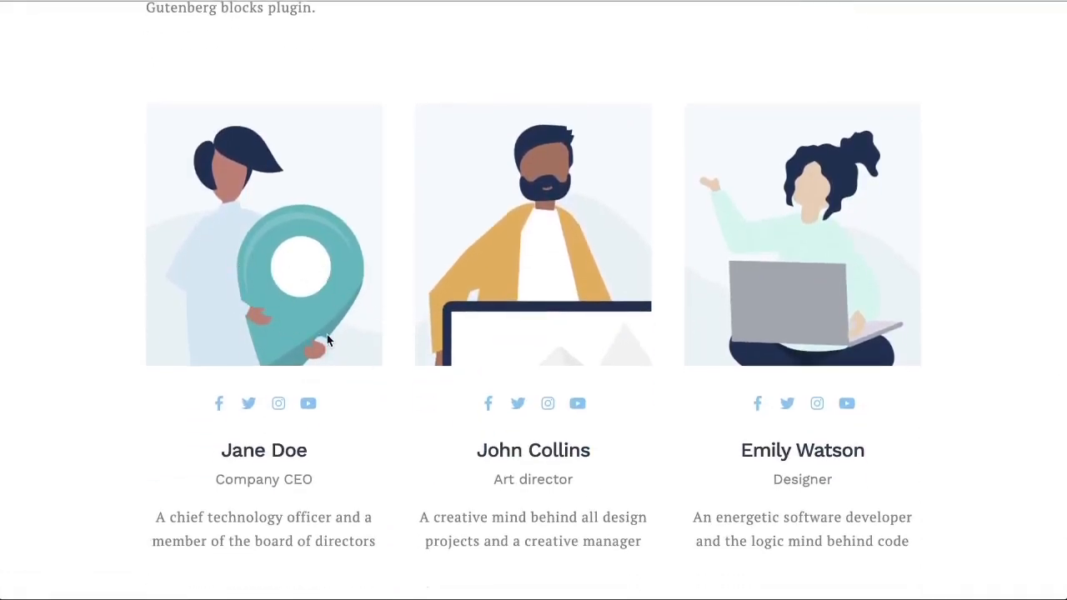
scroll(326, 417, down, 2)
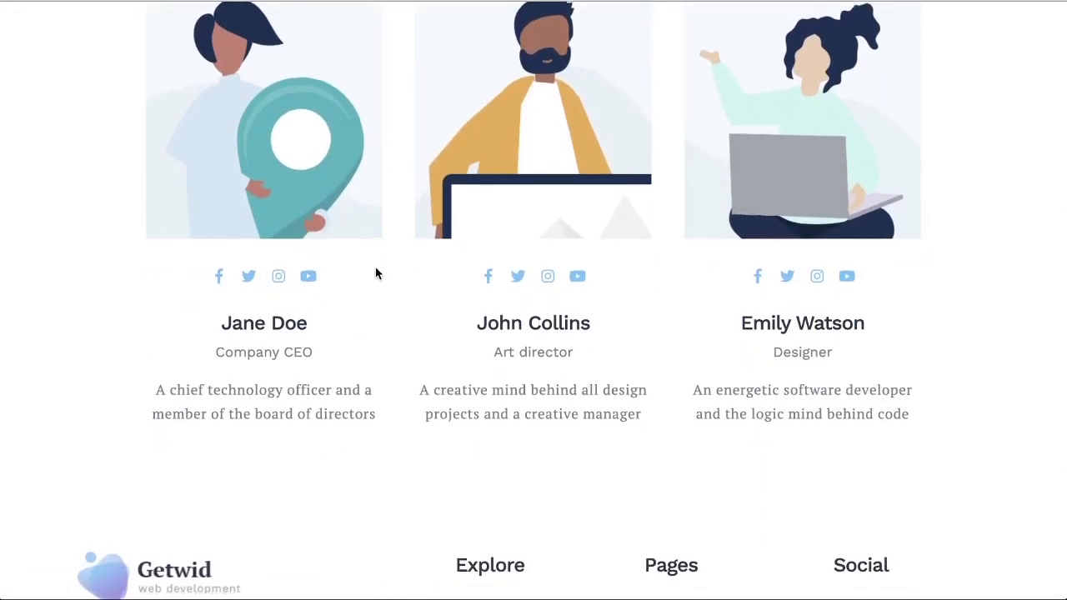
scroll(375, 273, up, 2)
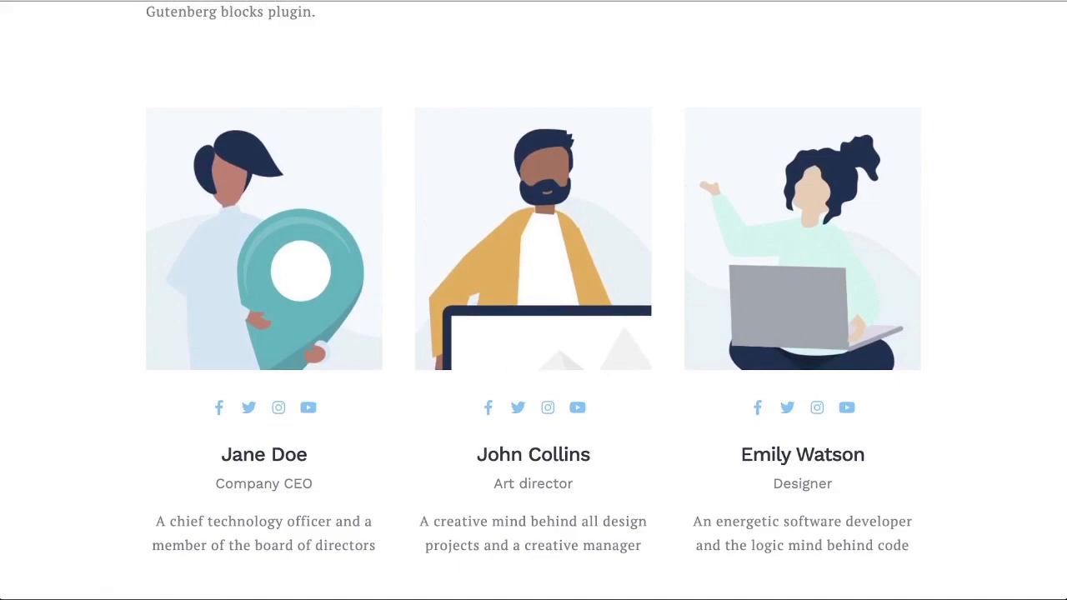
Step: Return to the Getwid block list and open the Image Stack Gallery block demo
key(alt+Left)
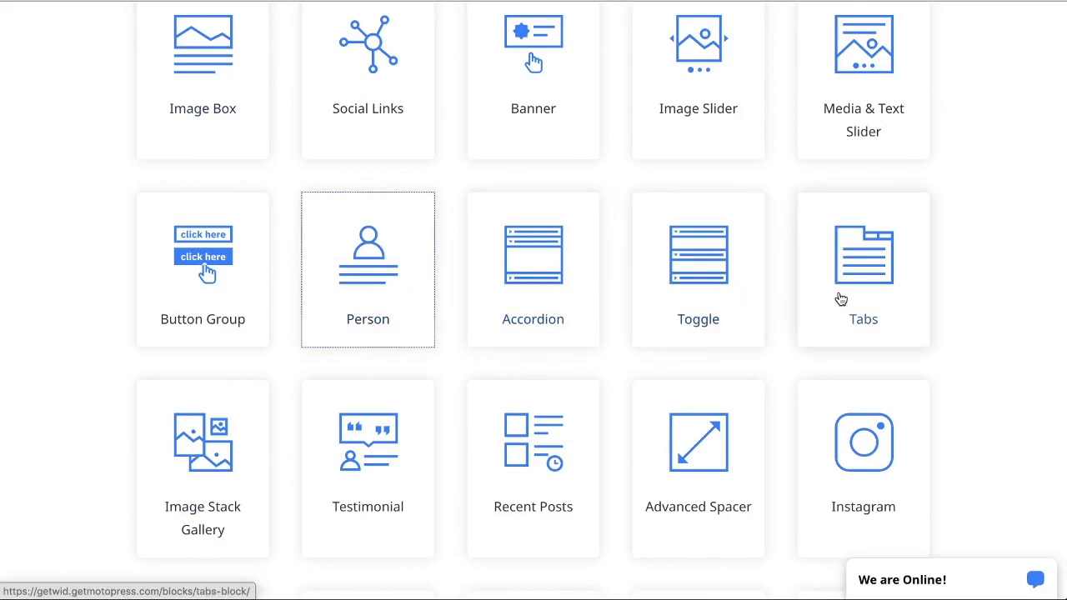
scroll(523, 300, down, 1)
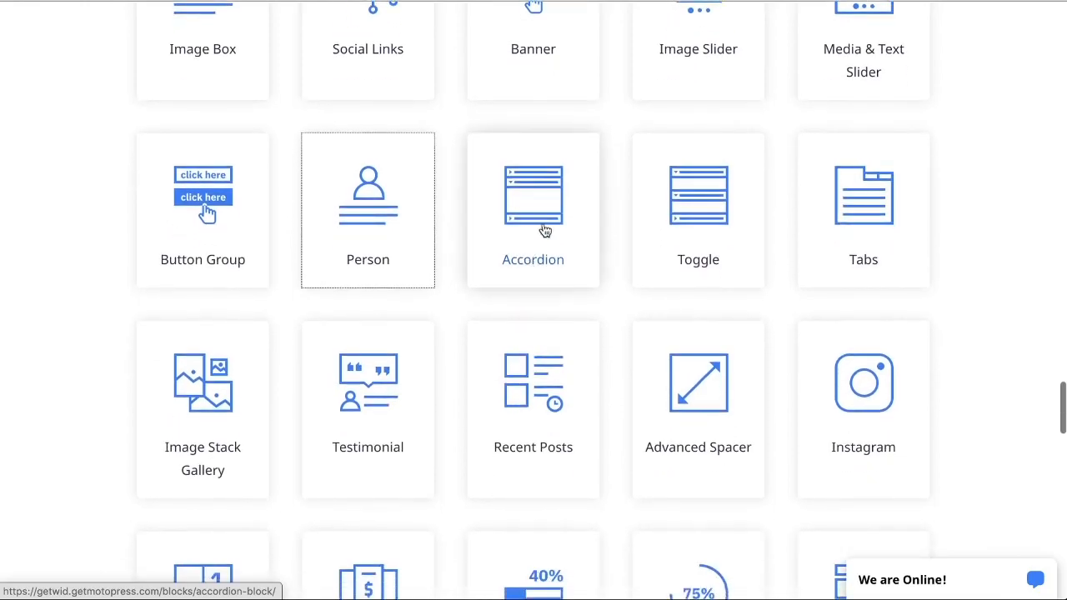
scroll(325, 350, down, 2)
scroll(325, 350, down, 1)
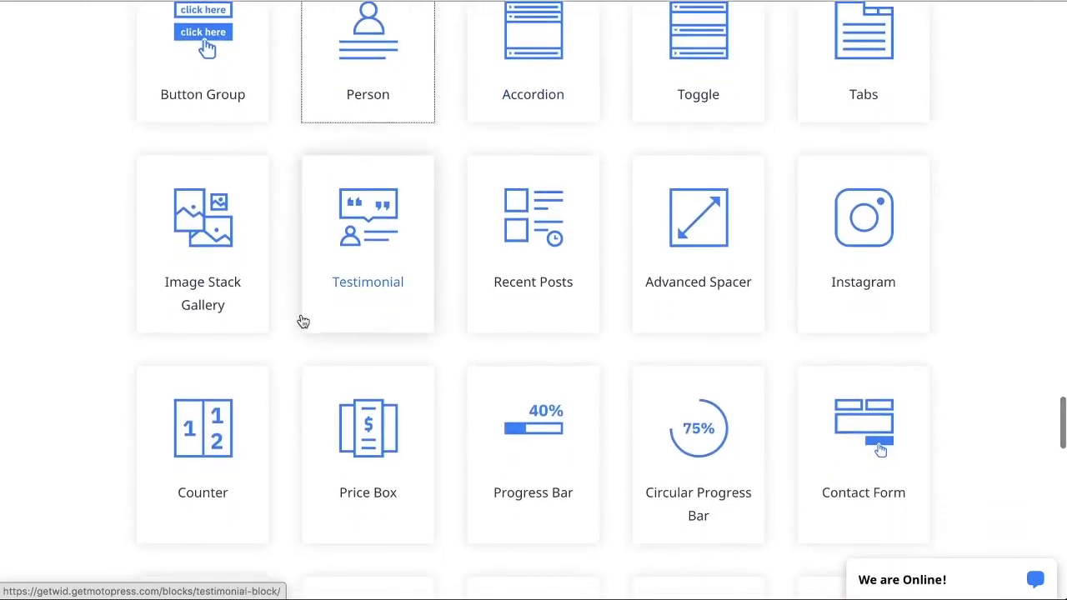
click(218, 286)
Step: Examine the Image Stack Gallery demo's layout styles, including the default, Gamma and Zeta examples
scroll(400, 308, down, 3)
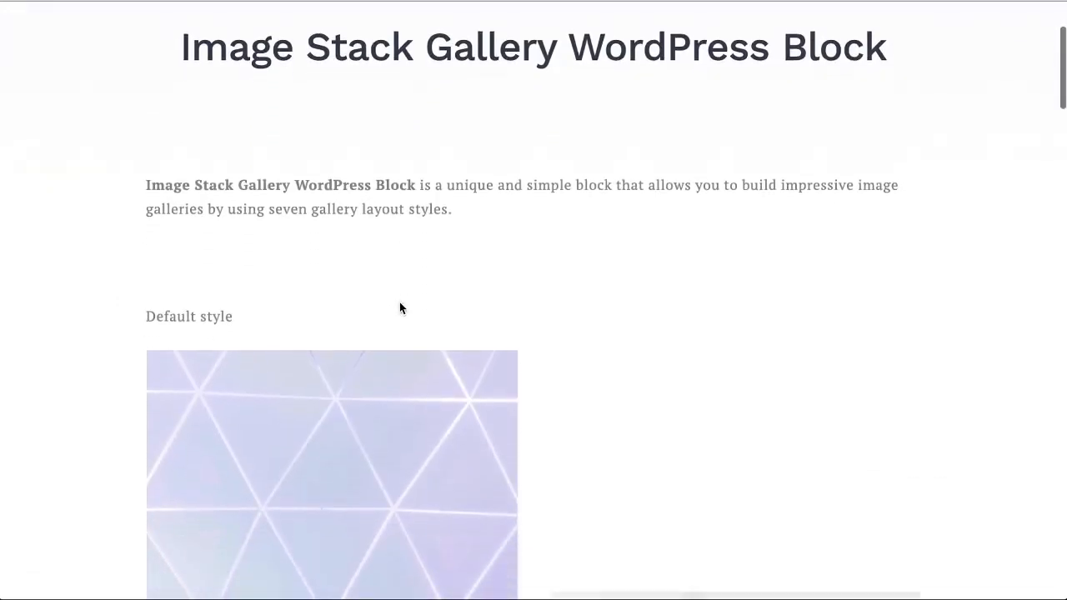
scroll(399, 308, down, 7)
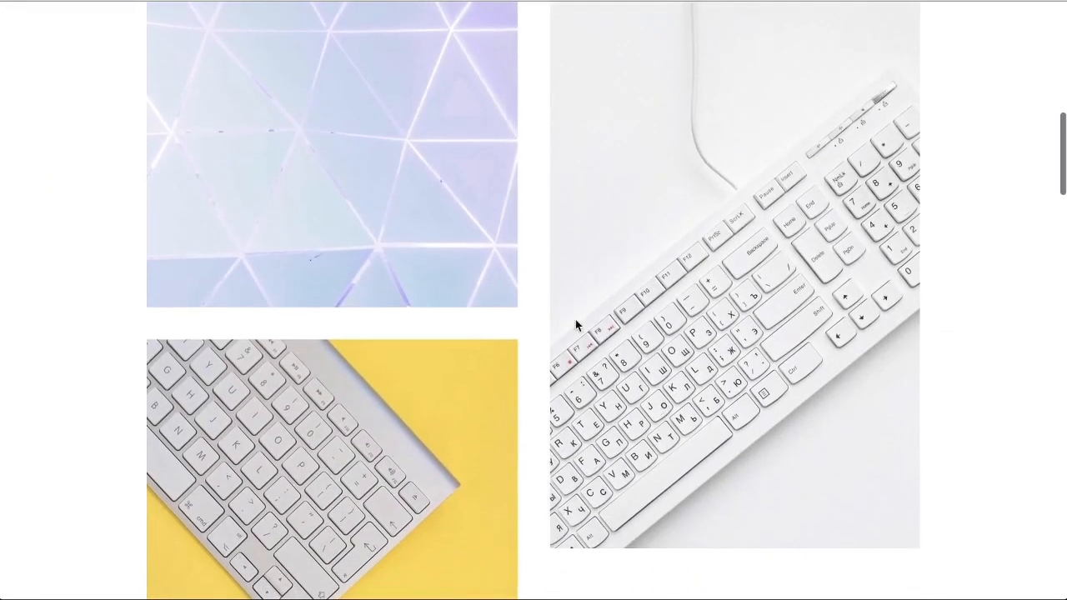
scroll(583, 350, down, 5)
scroll(578, 355, down, 4)
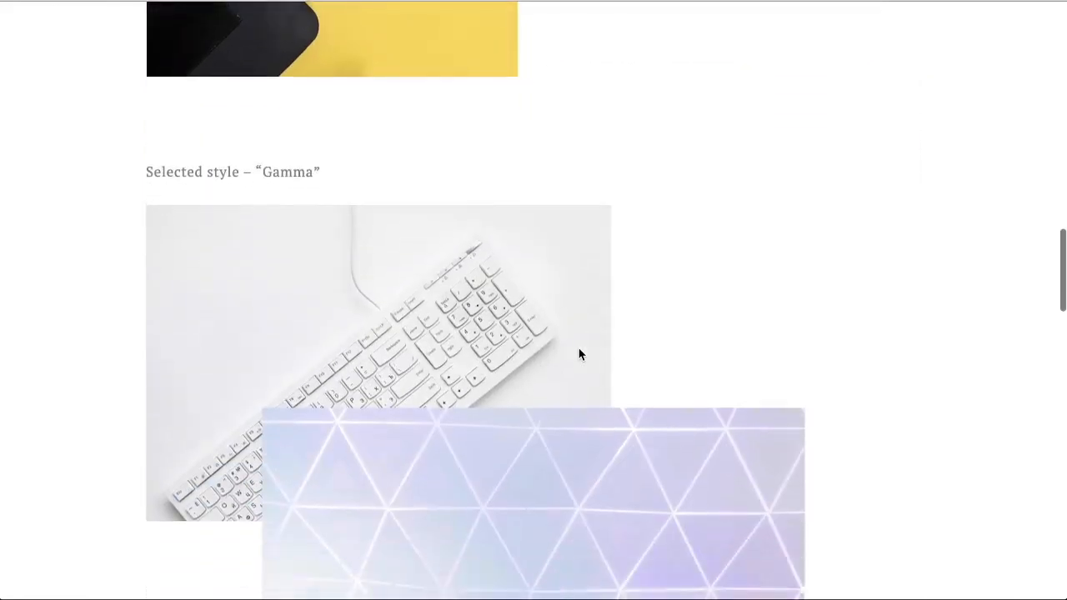
scroll(580, 354, down, 5)
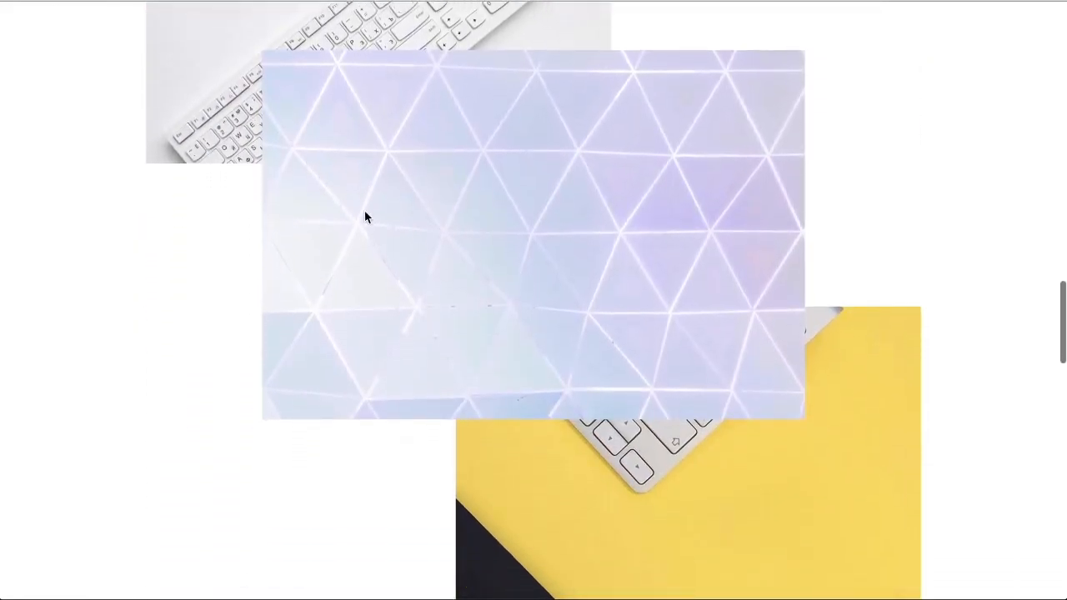
scroll(572, 421, down, 10)
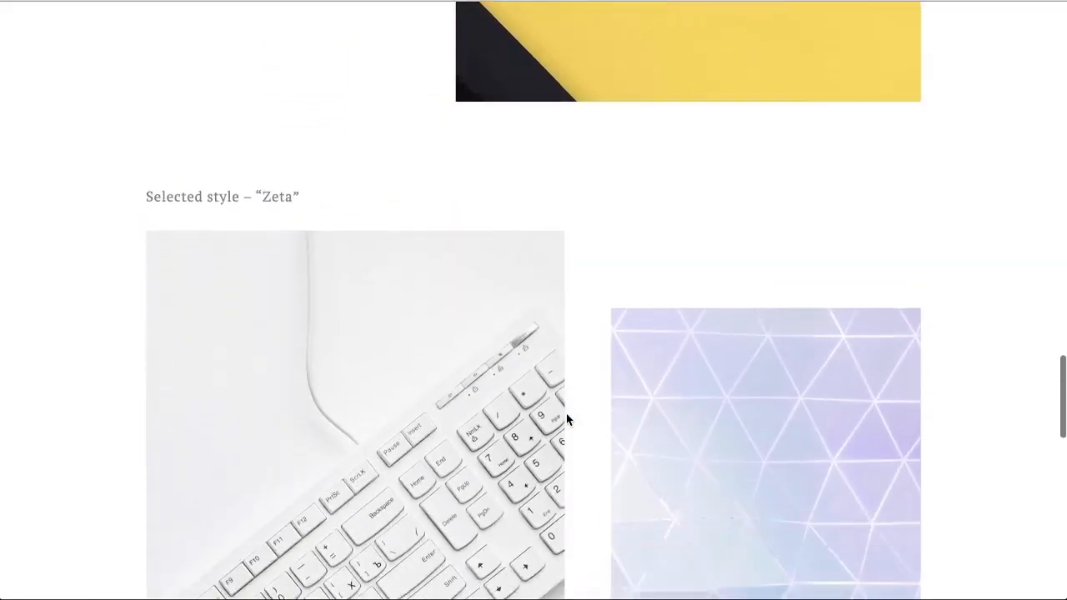
scroll(639, 393, down, 6)
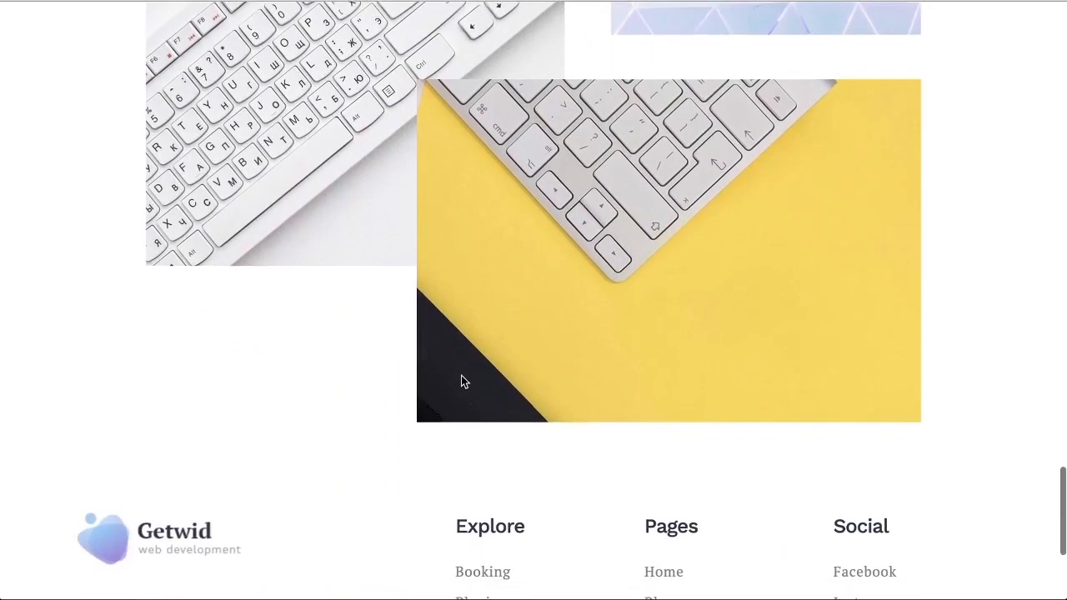
scroll(463, 371, up, 4)
scroll(464, 370, up, 20)
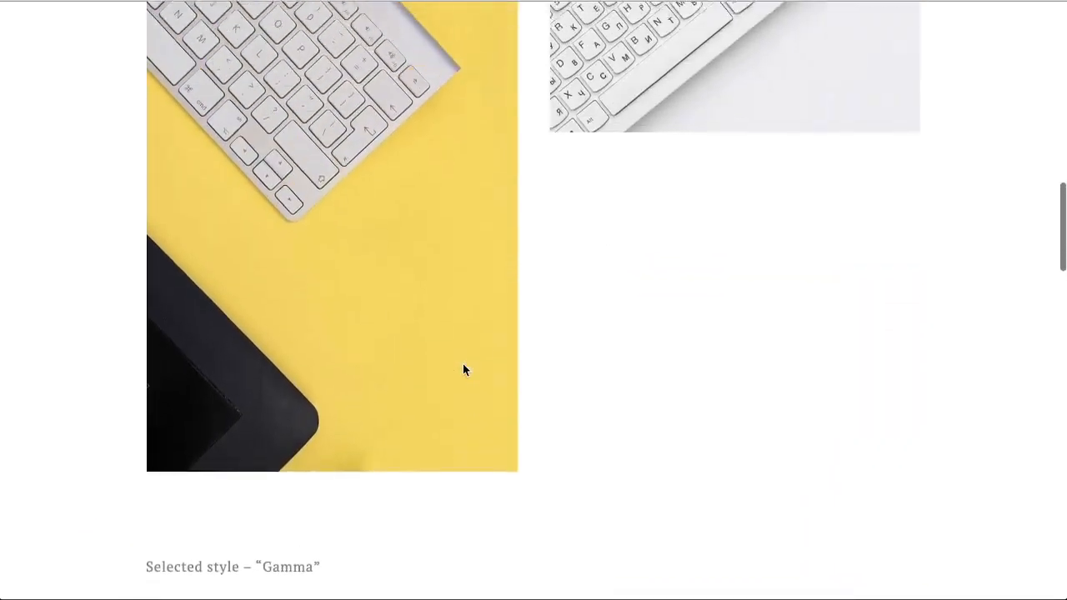
scroll(463, 369, up, 6)
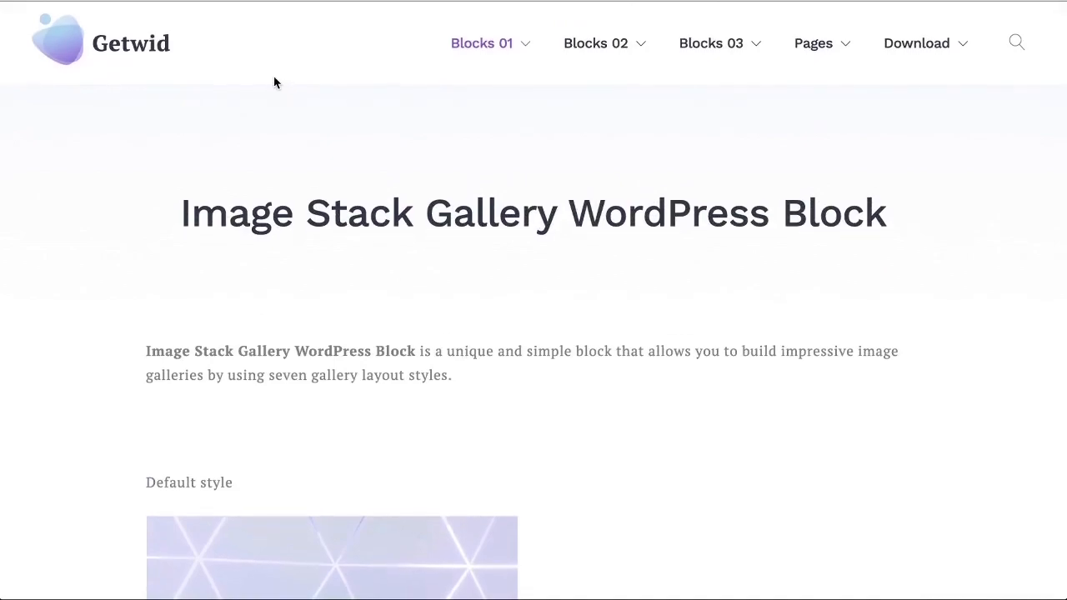
Step: Return to the Getwid block list and open the Price Box block demo
key(alt+Left)
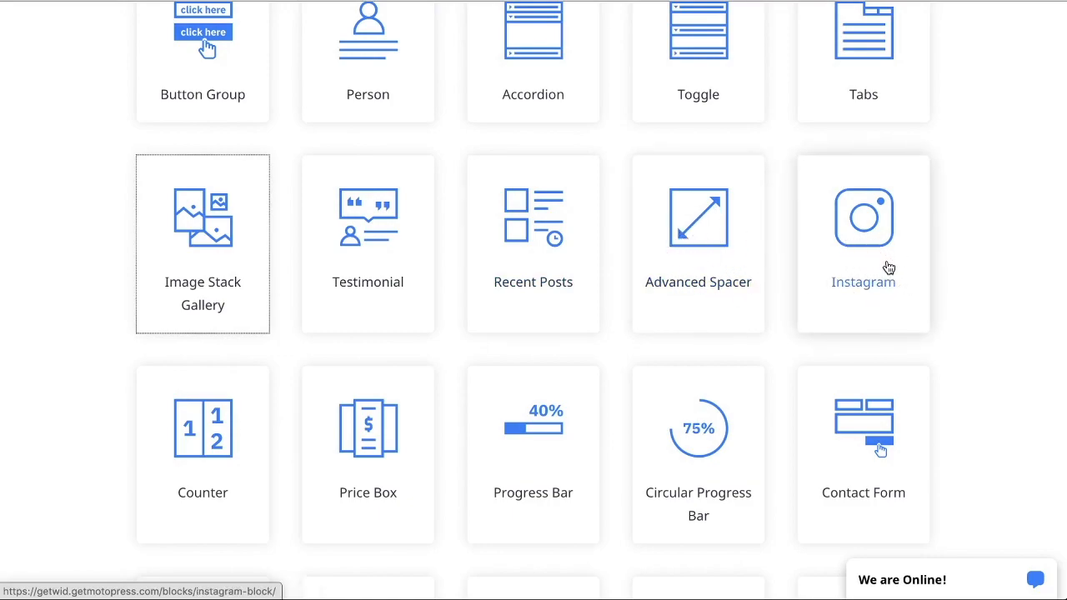
scroll(873, 266, down, 3)
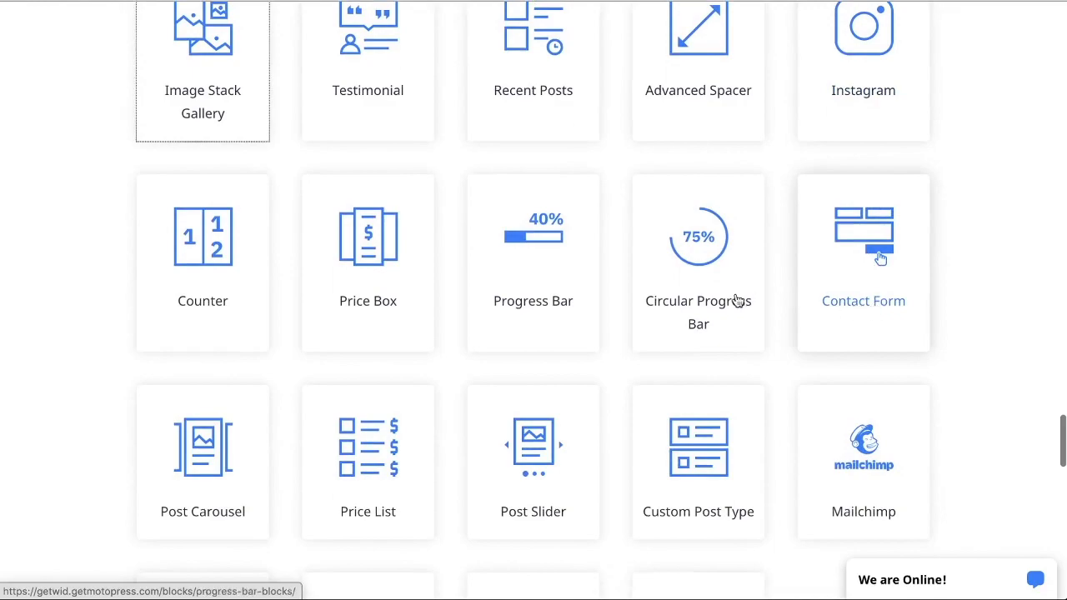
scroll(115, 289, down, 2)
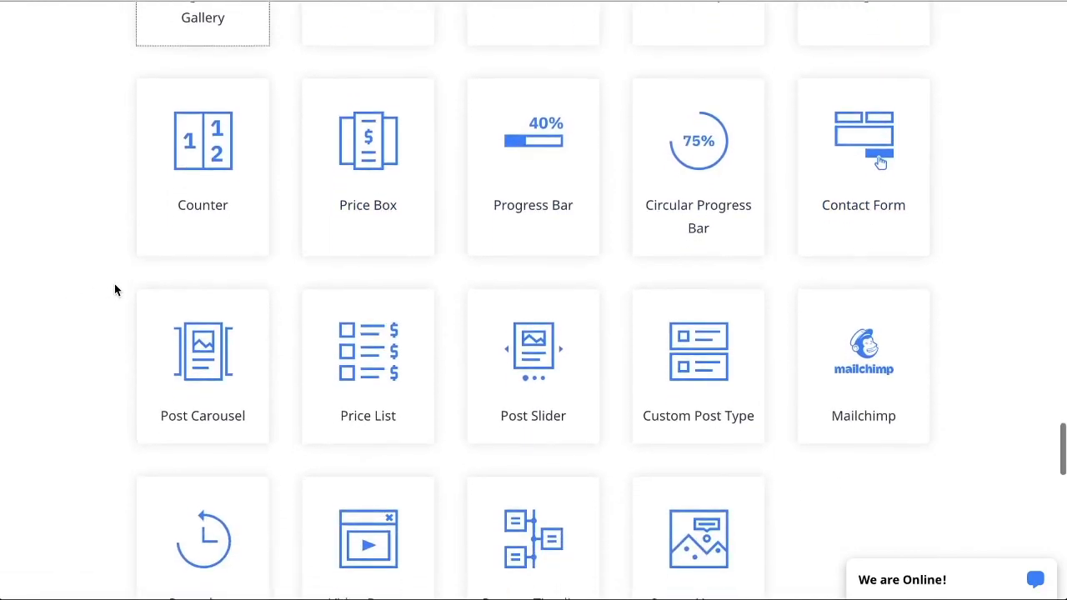
scroll(114, 289, down, 1)
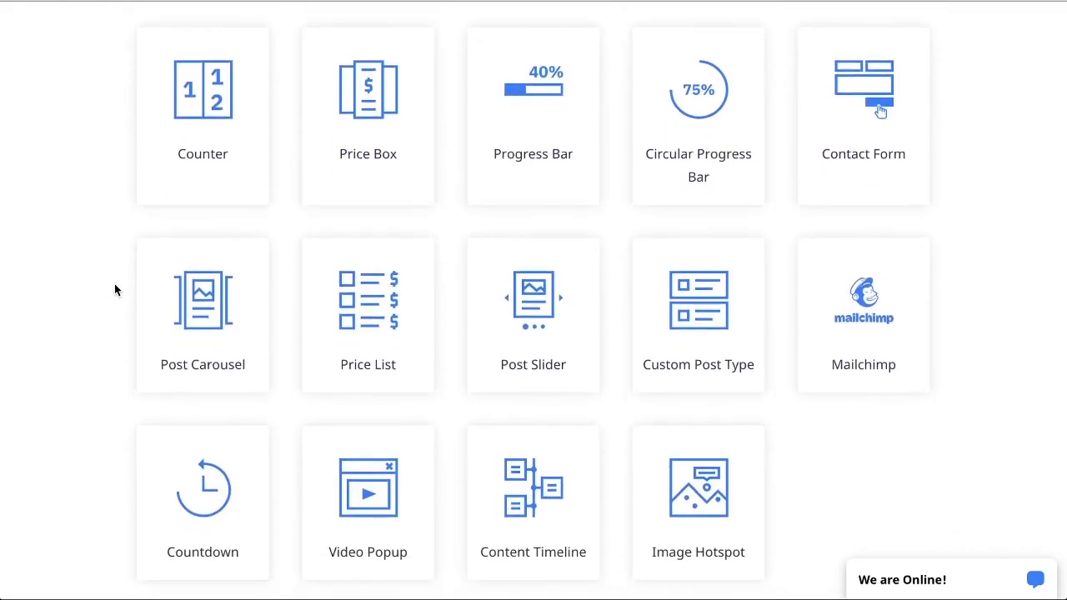
click(379, 160)
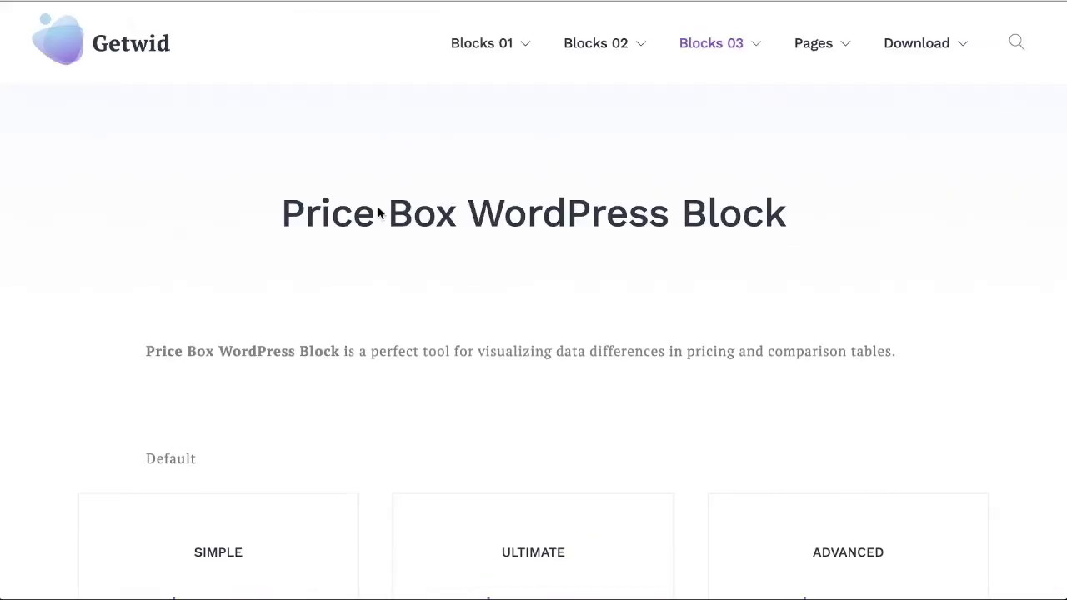
Step: Examine the default pricing boxes and the ones with custom background and text color in the Price Box demo
scroll(429, 239, down, 1)
scroll(424, 245, down, 5)
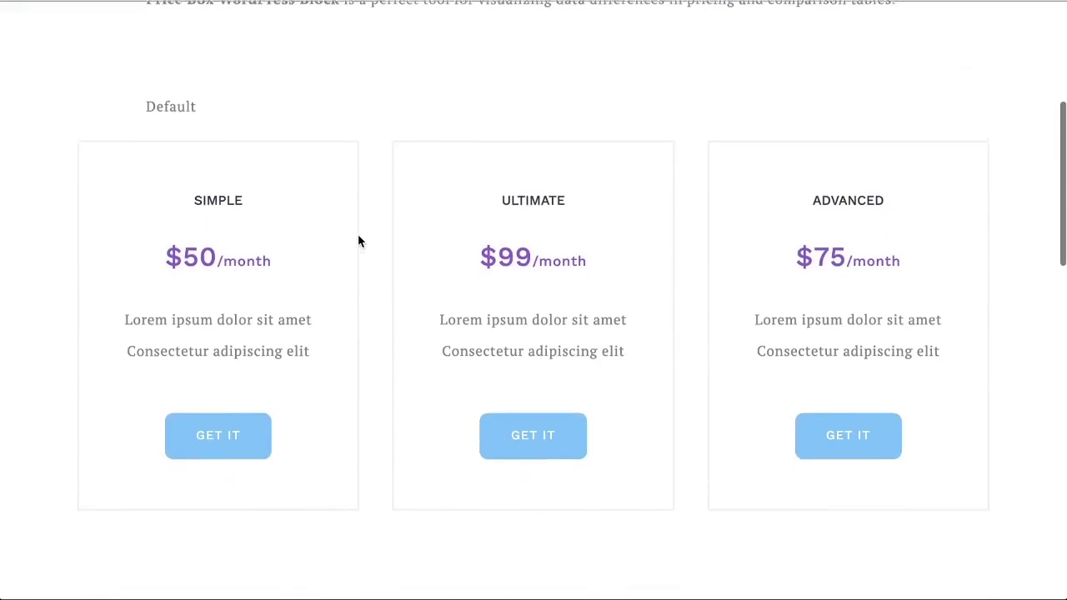
scroll(373, 241, down, 6)
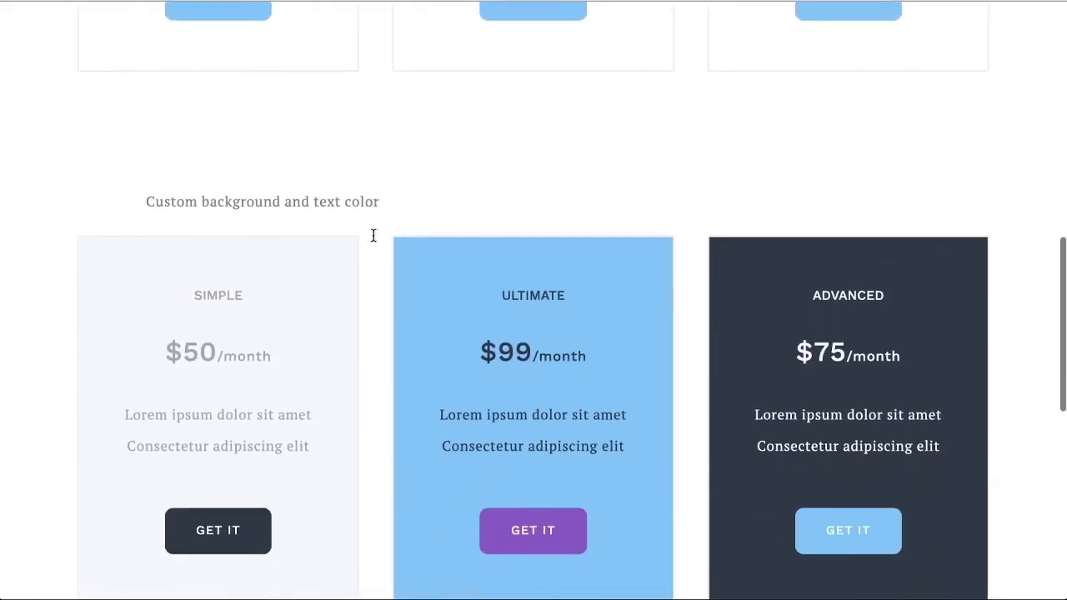
scroll(373, 240, down, 3)
scroll(373, 241, up, 13)
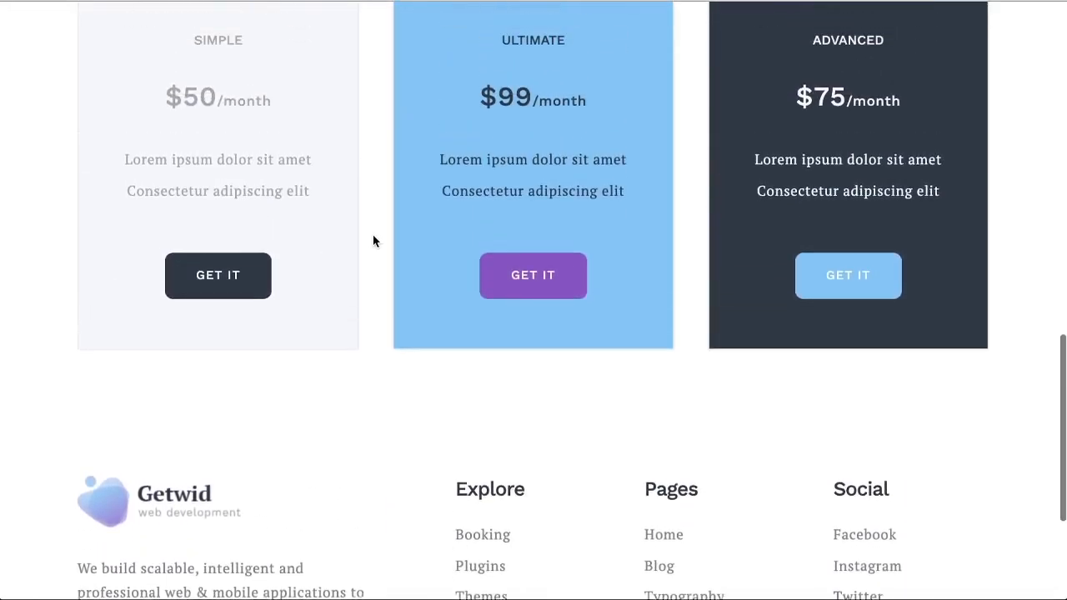
scroll(373, 241, up, 2)
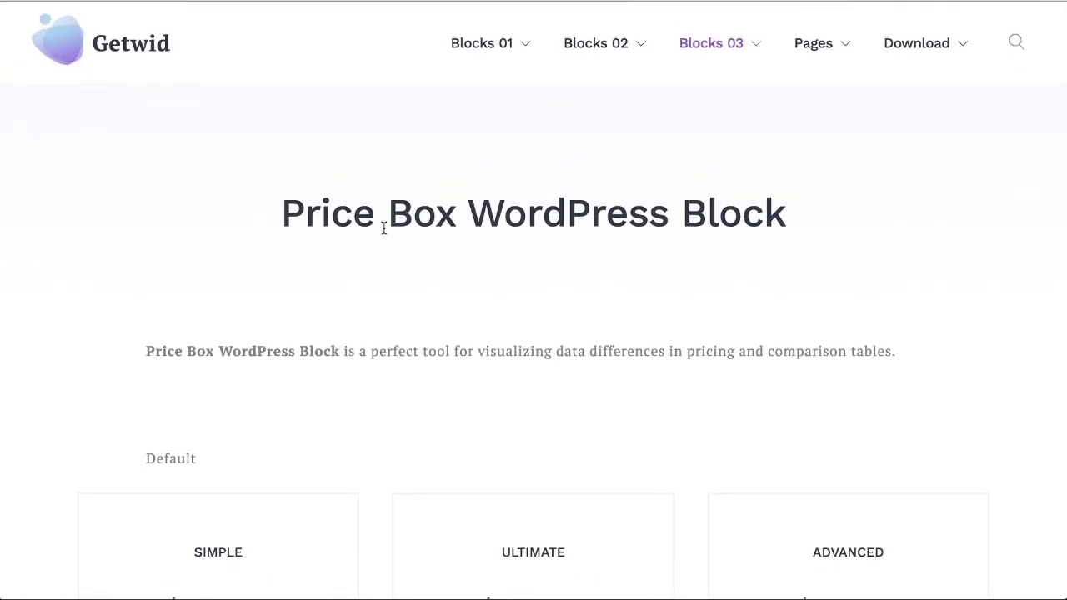
Step: Return to the block list, open the Image Hotspot block demo and view its first image with markers
key(alt+Left)
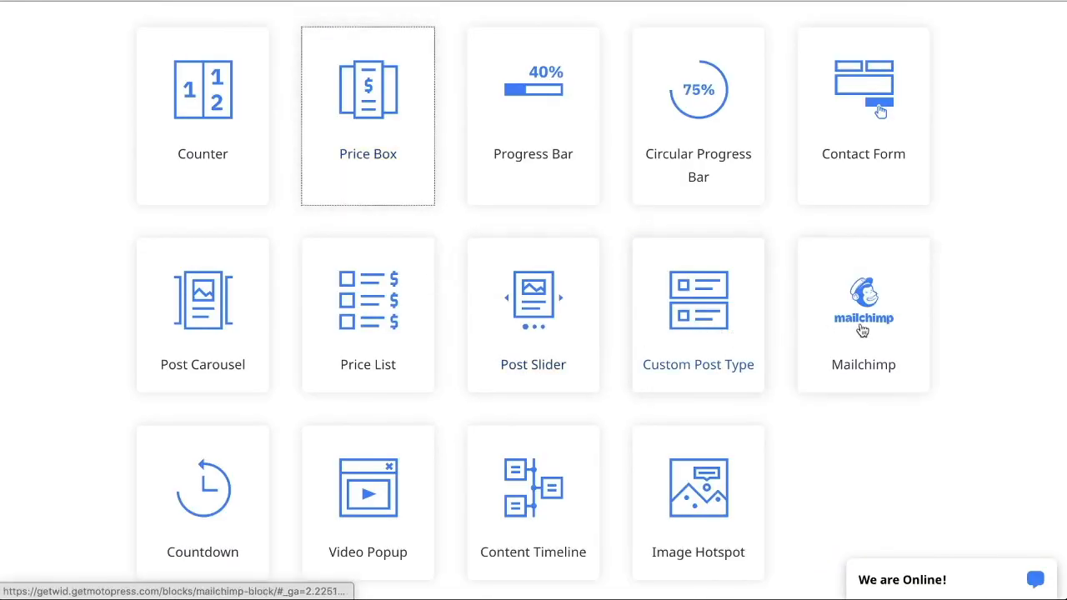
scroll(863, 331, down, 2)
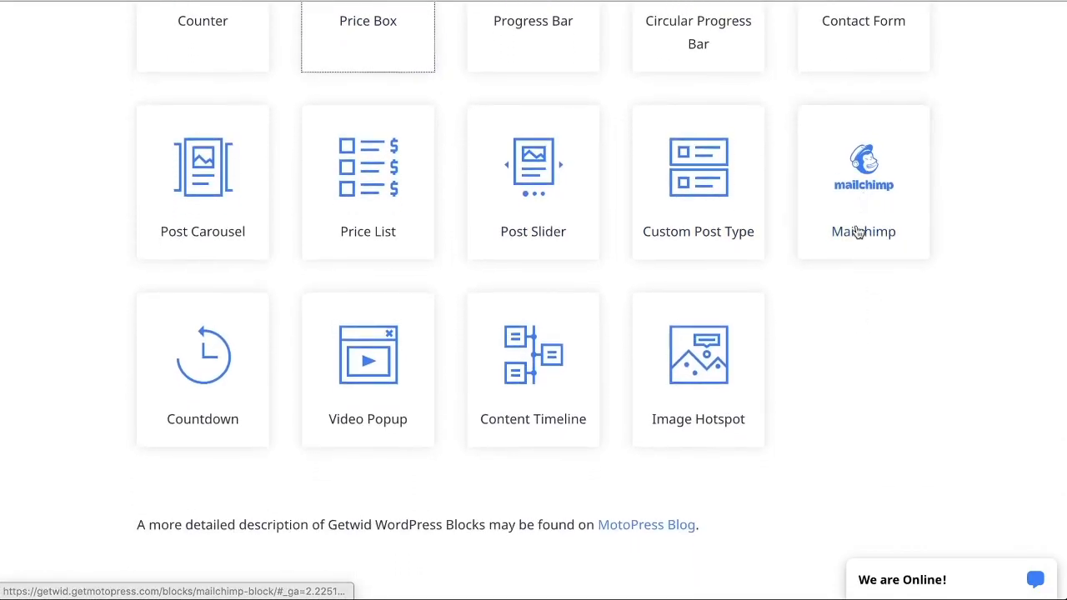
click(720, 383)
scroll(586, 369, down, 5)
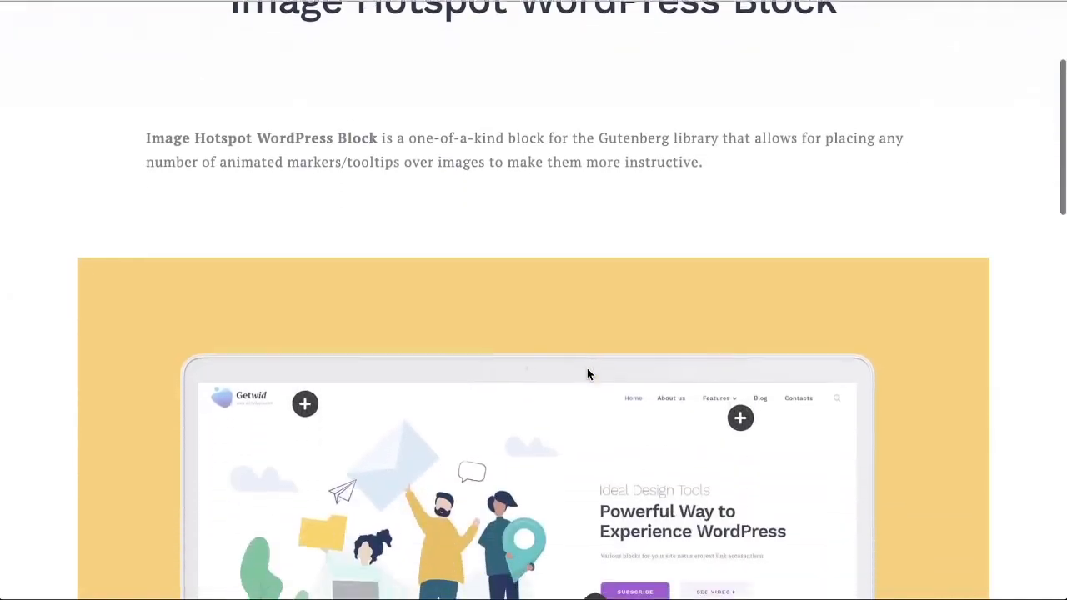
scroll(489, 363, down, 1)
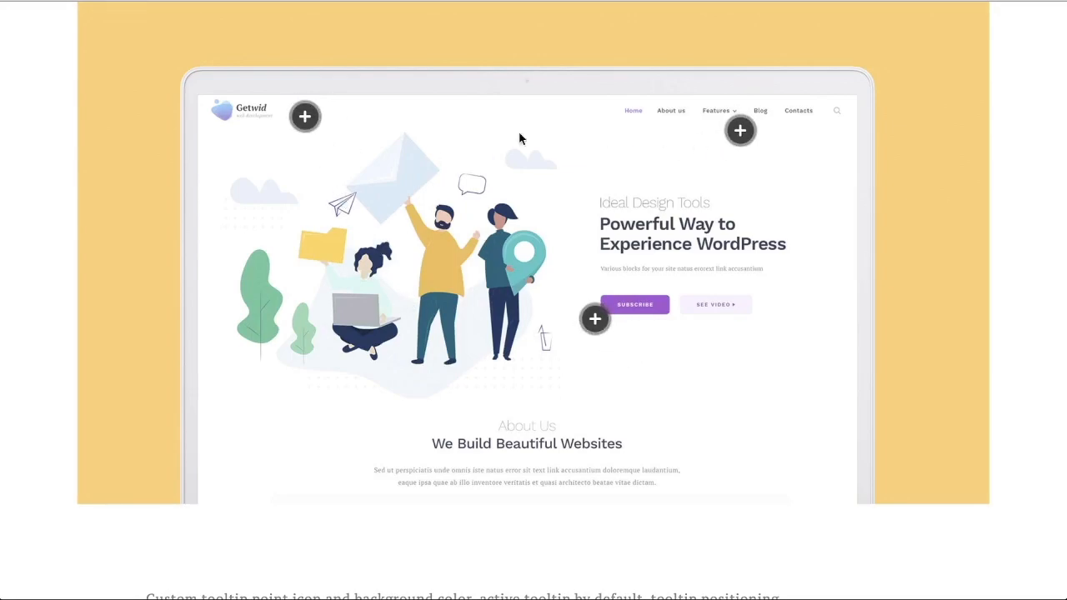
Step: View the Site Header, Menu and Site Content tooltips on the Image Hotspot demo's first image
mouse_move(304, 123)
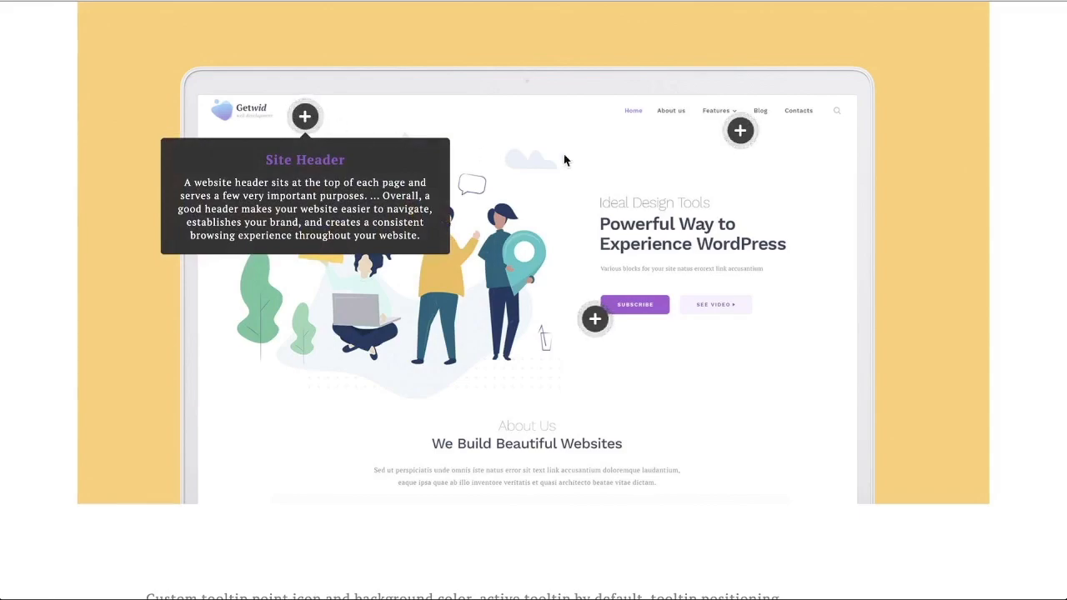
mouse_move(740, 130)
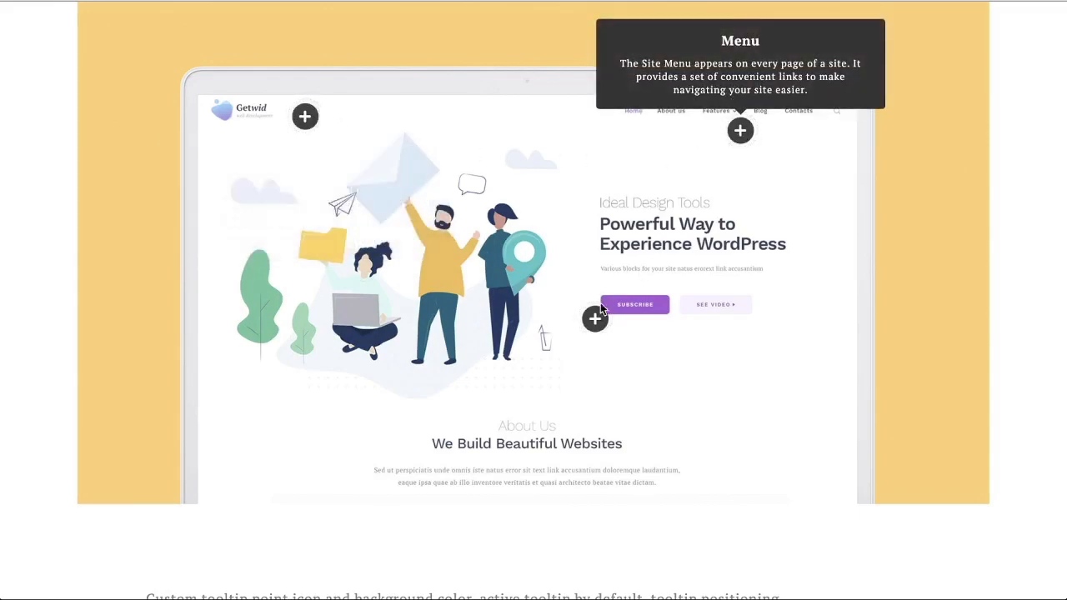
mouse_move(595, 327)
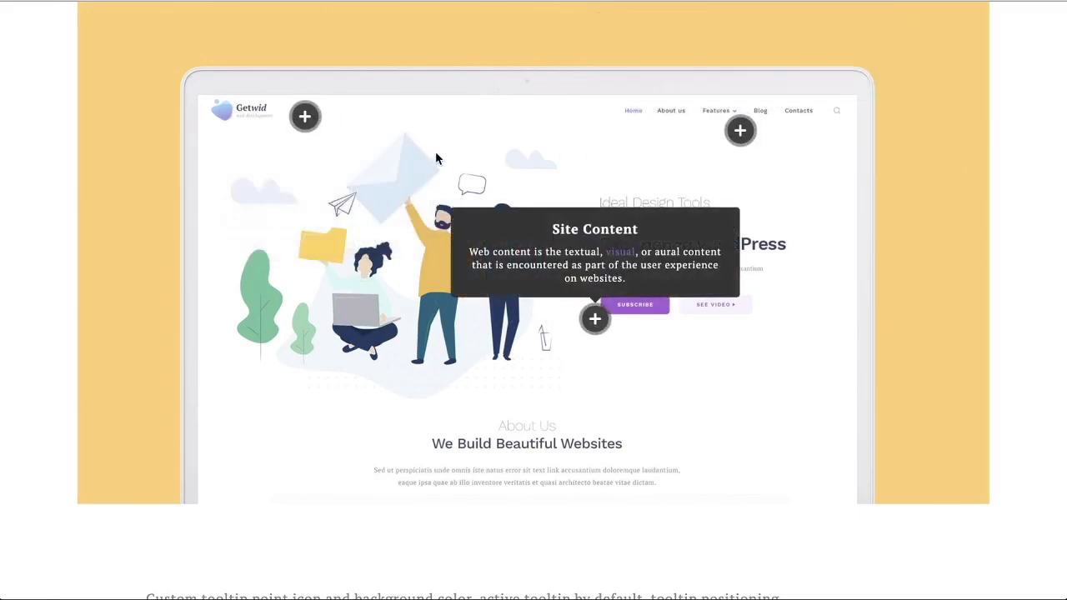
Step: Return to the block list, open the Content Timeline block demo and examine its timeline layouts
key(super+w)
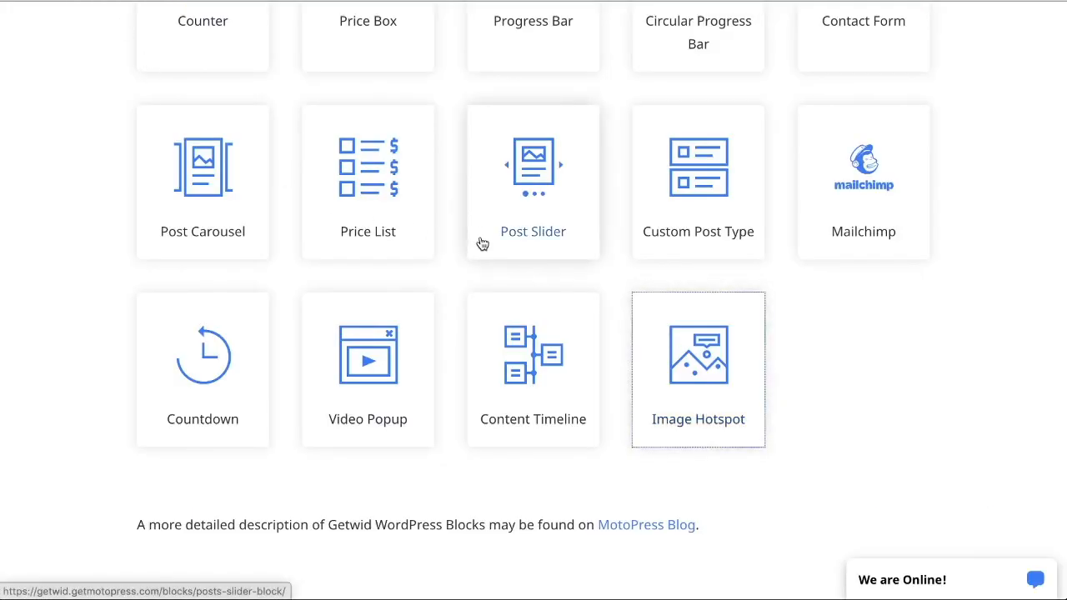
click(544, 381)
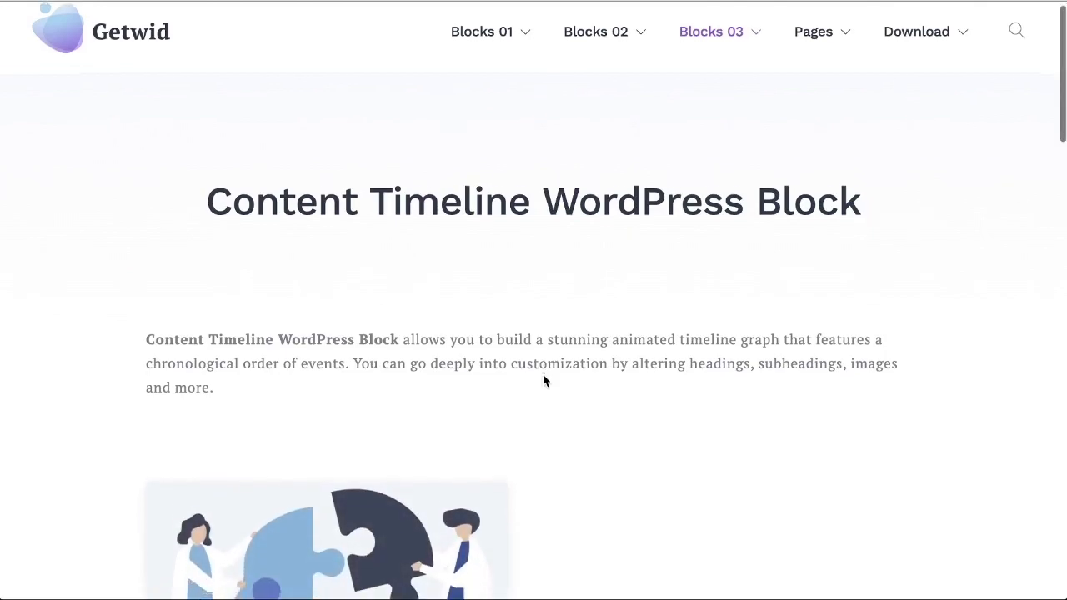
scroll(542, 381, down, 2)
scroll(542, 381, down, 4)
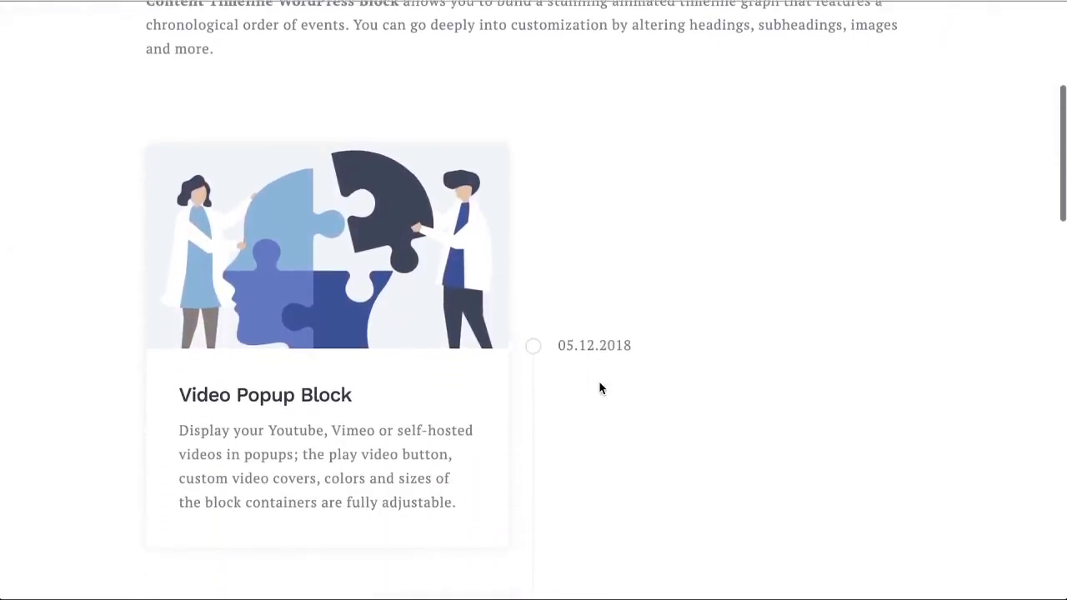
scroll(583, 309, down, 4)
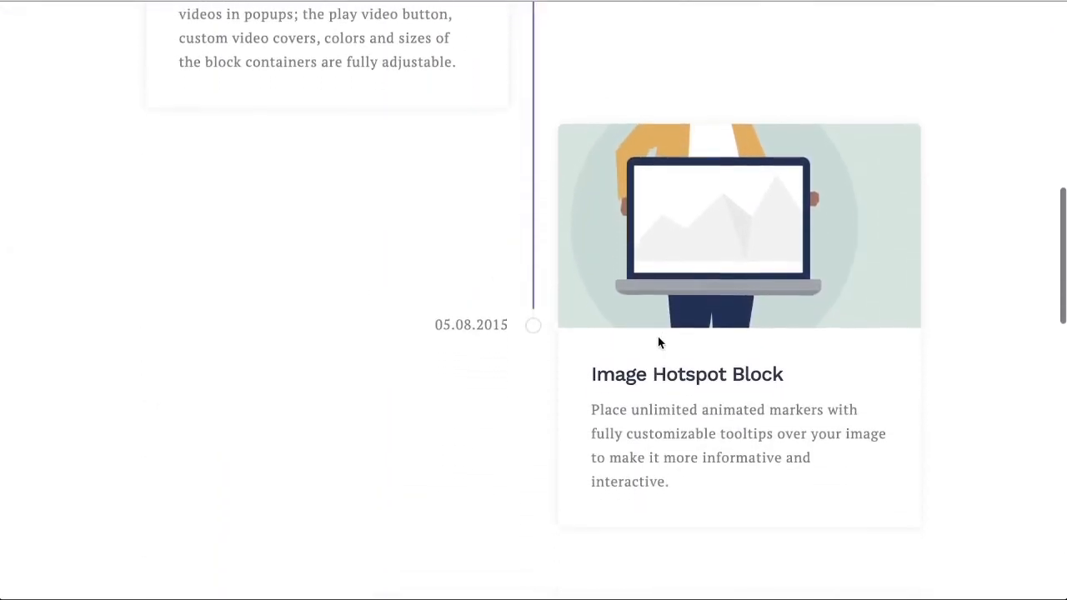
scroll(648, 368, down, 8)
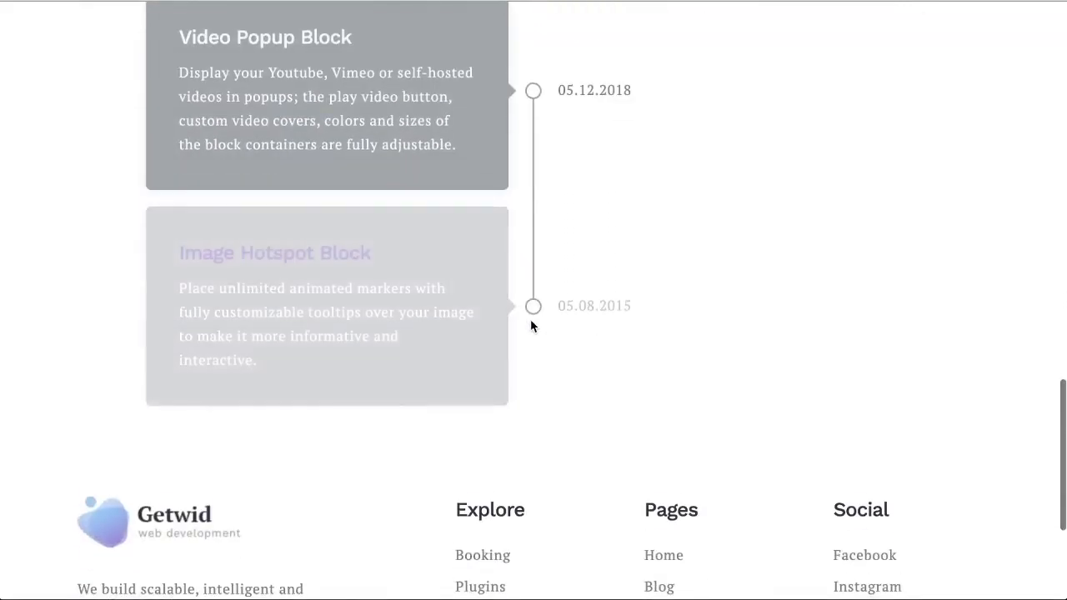
scroll(585, 329, up, 20)
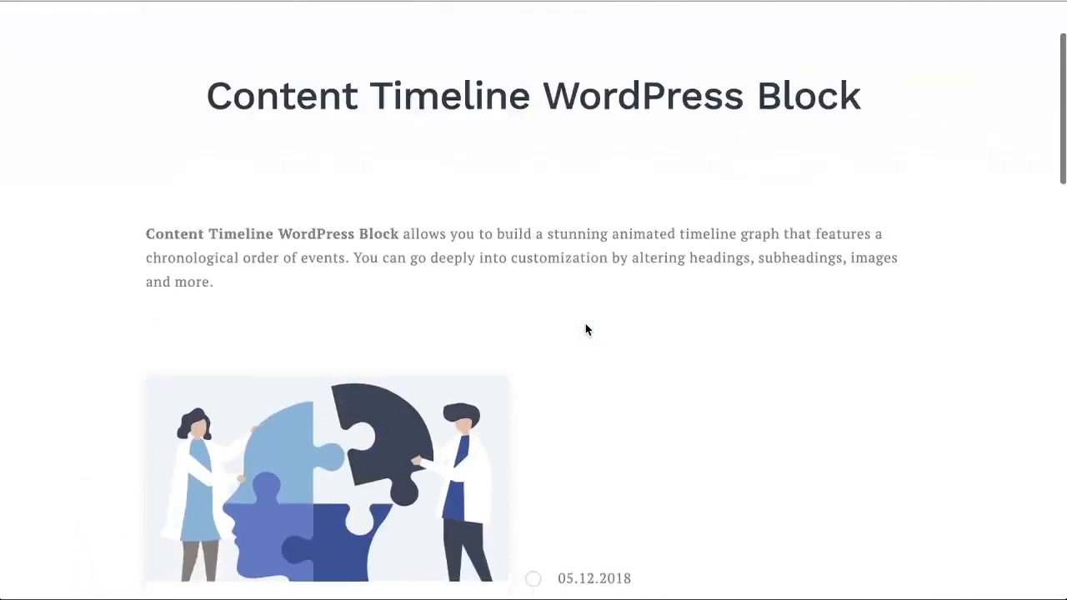
Step: Return to the block list, open the Video Popup block demo, then preview and close the red button's video popup
key(alt+Left)
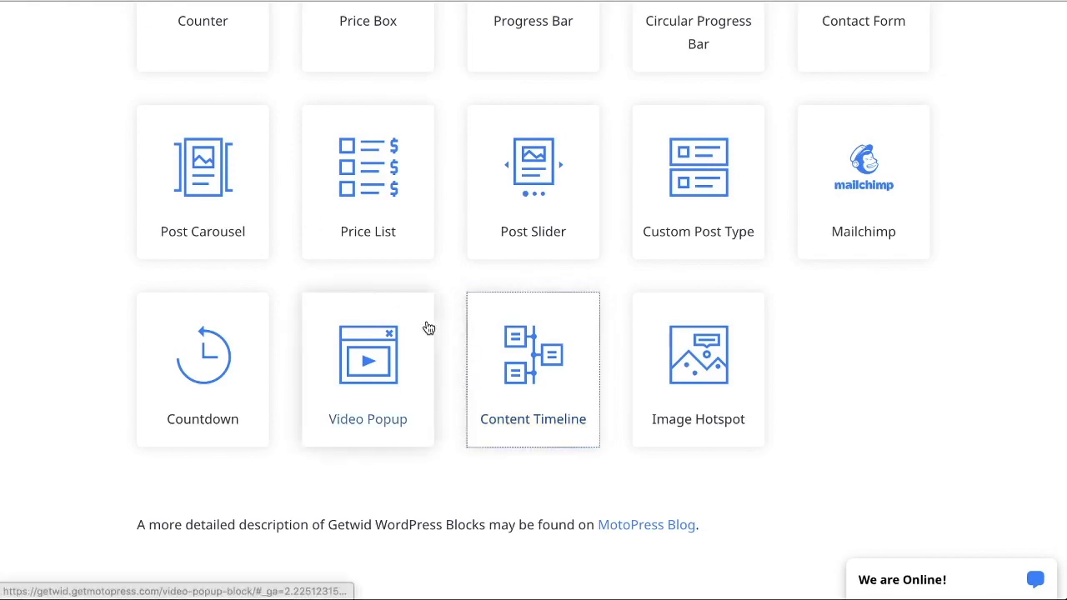
click(395, 374)
scroll(423, 367, down, 2)
scroll(424, 371, down, 2)
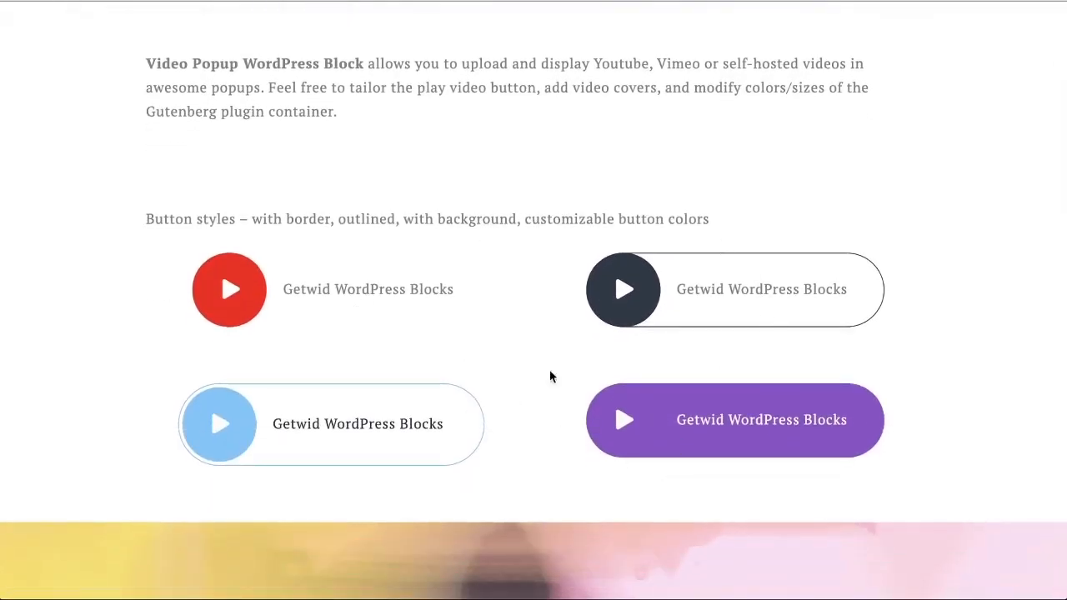
click(338, 290)
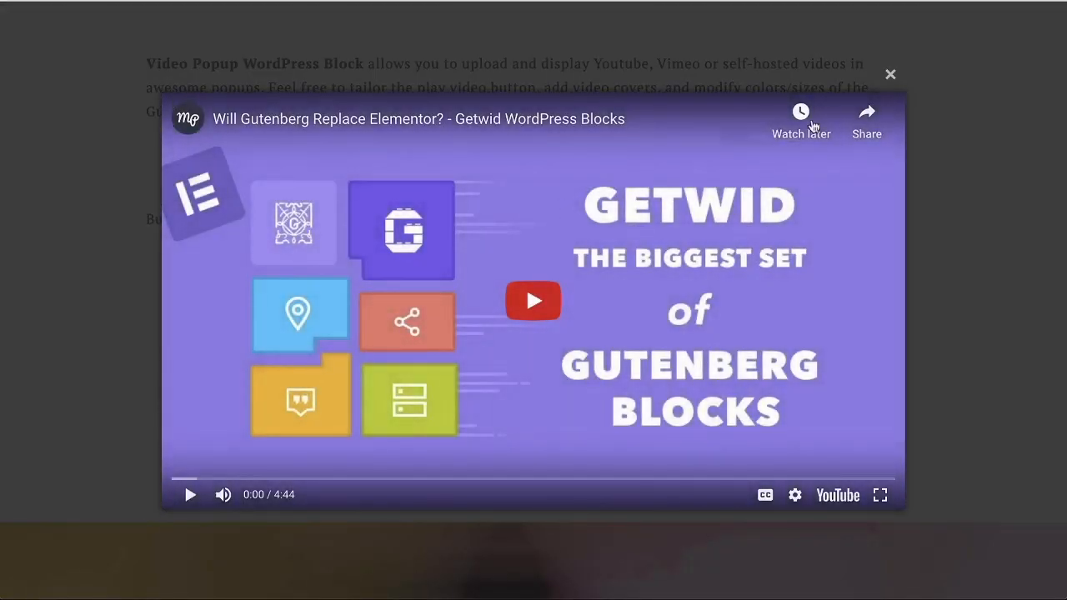
click(890, 74)
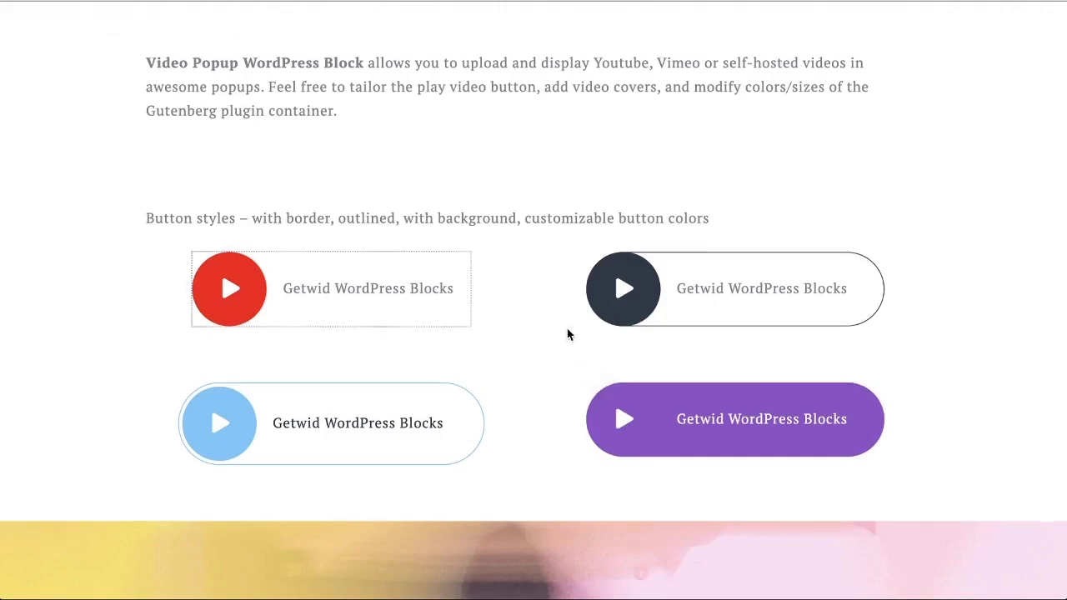
Step: Open the video popup from the full-width colored banner in the Video Popup demo and close it
scroll(567, 333, down, 2)
scroll(567, 334, up, 2)
scroll(567, 333, down, 6)
scroll(572, 333, down, 1)
click(528, 243)
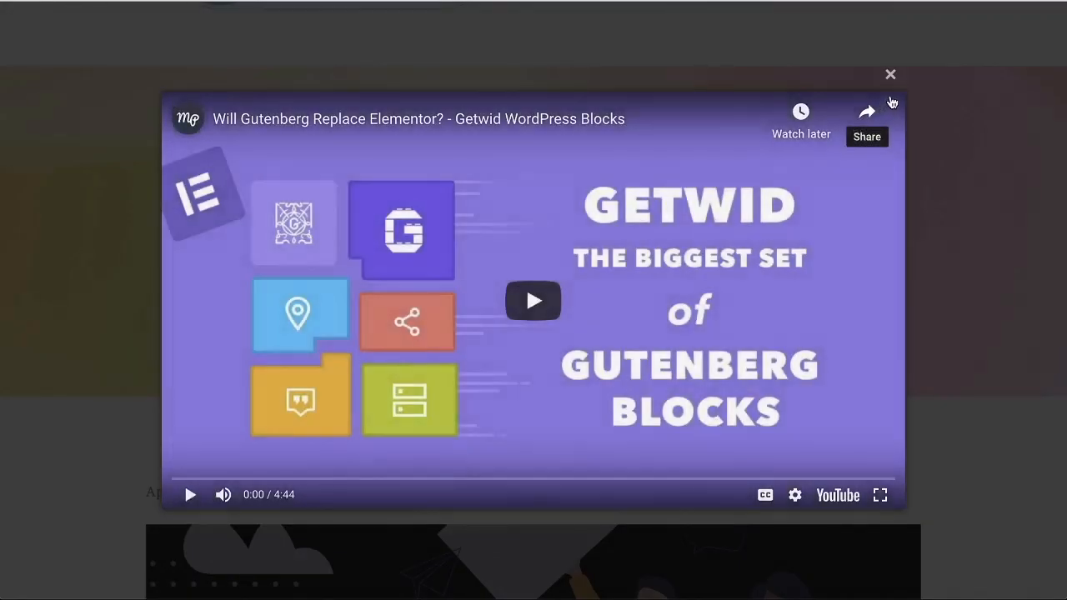
click(890, 74)
Step: Examine the video with an applied poster image, open its popup and close it
scroll(702, 361, down, 2)
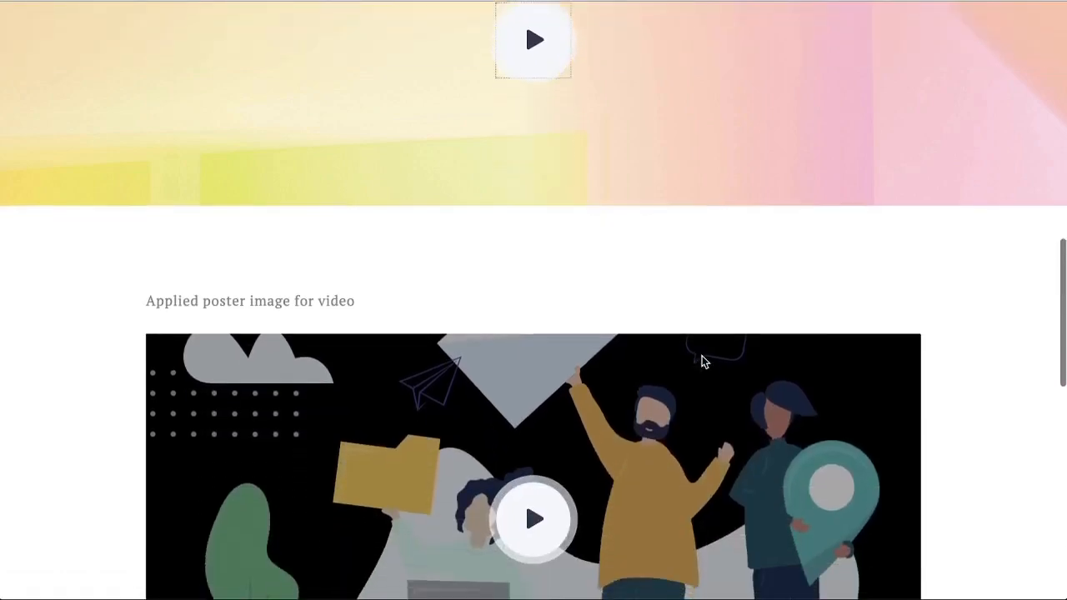
scroll(701, 361, down, 4)
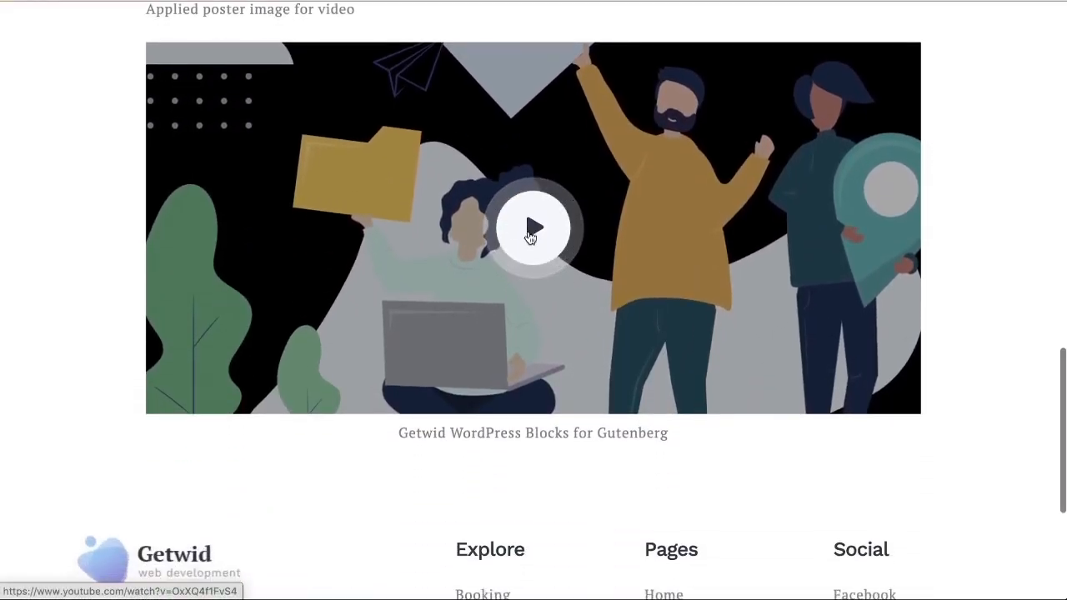
scroll(562, 267, up, 1)
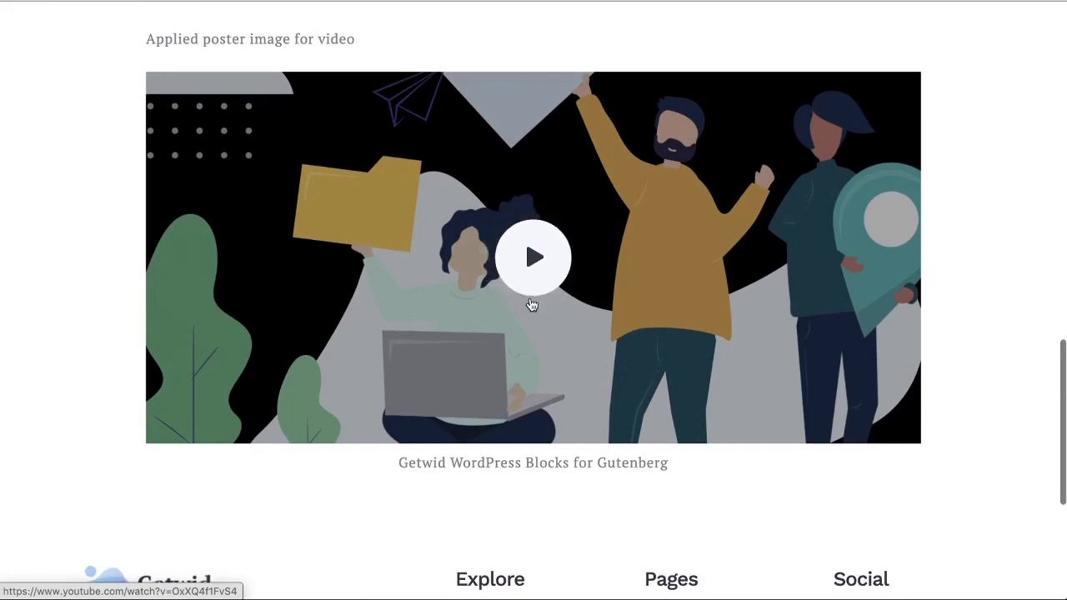
scroll(540, 292, up, 1)
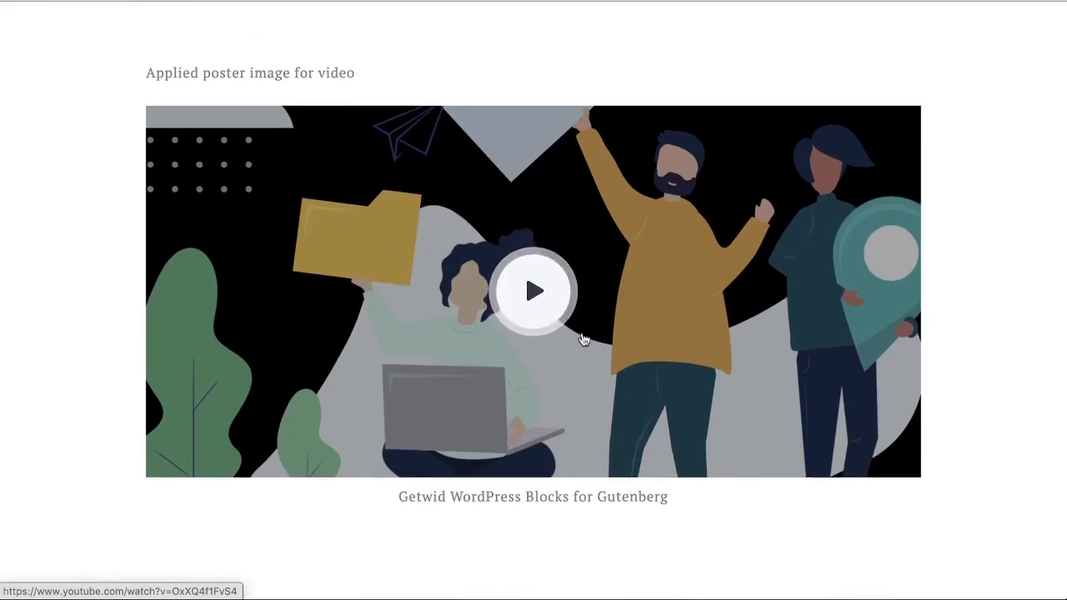
click(531, 318)
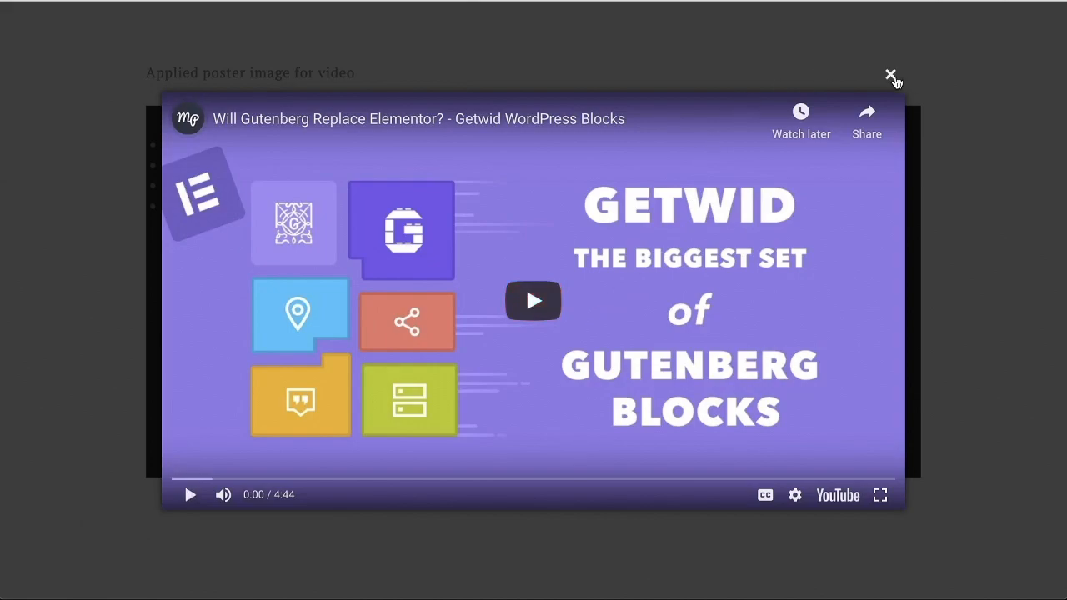
click(889, 77)
Step: Review the Video Popup button styles again and return to the Getwid block list to look over its blocks
scroll(526, 272, up, 10)
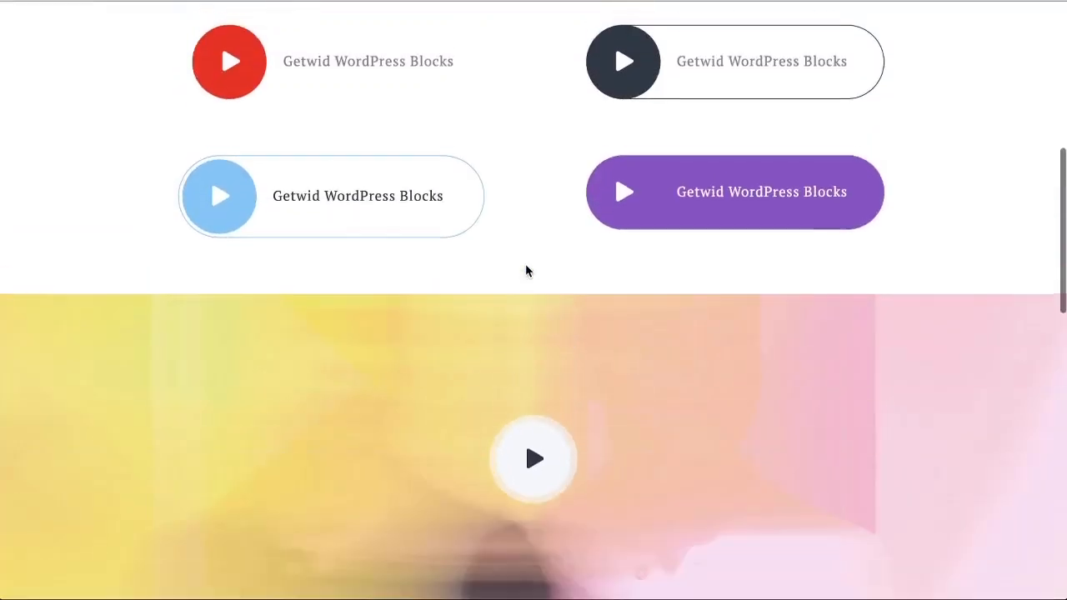
scroll(526, 270, up, 4)
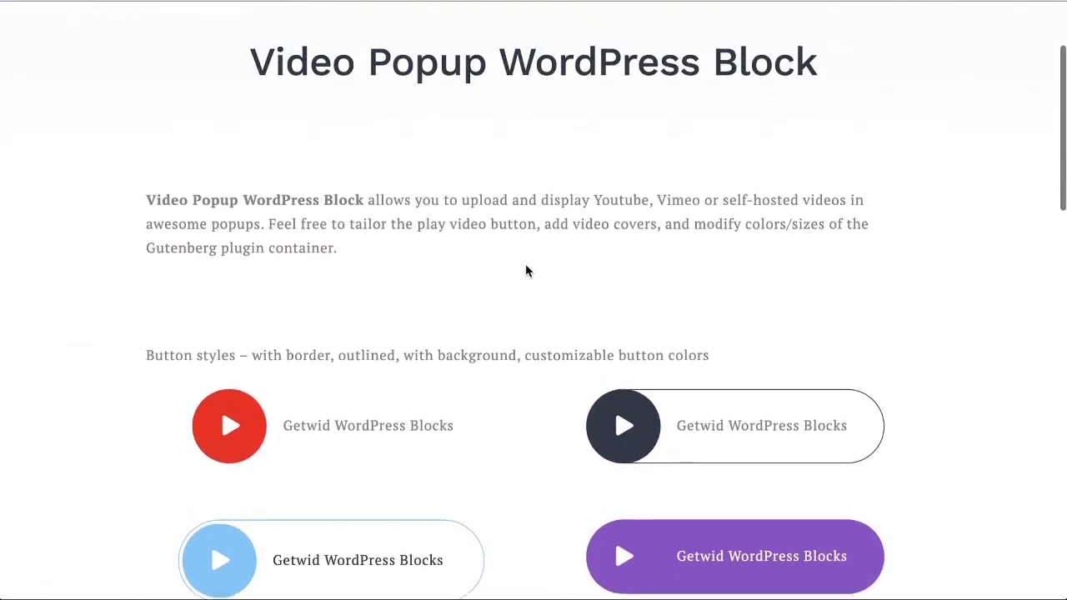
click(208, 2)
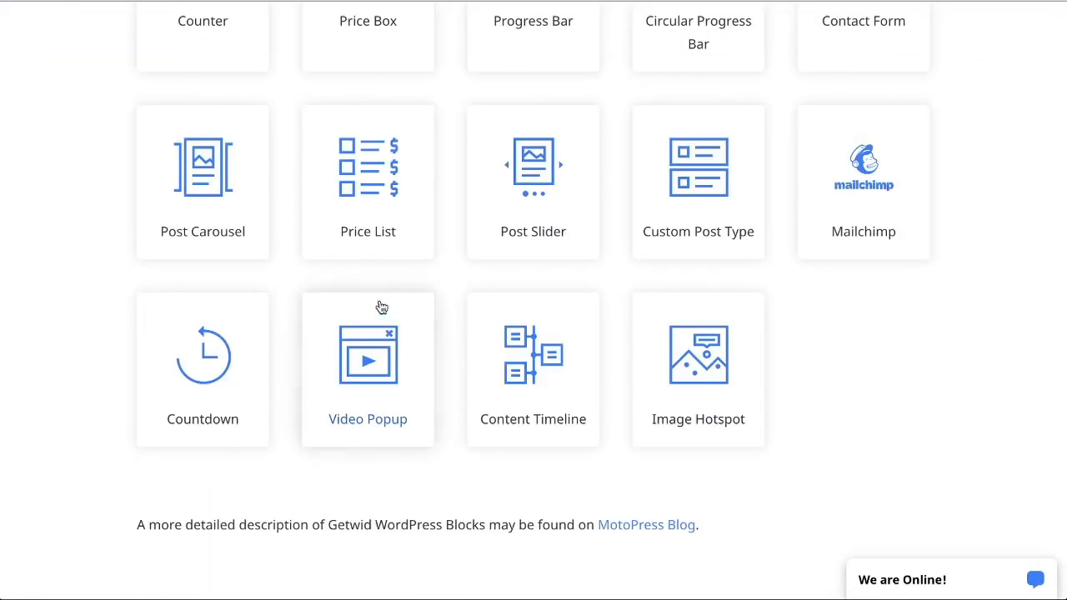
scroll(204, 354, up, 15)
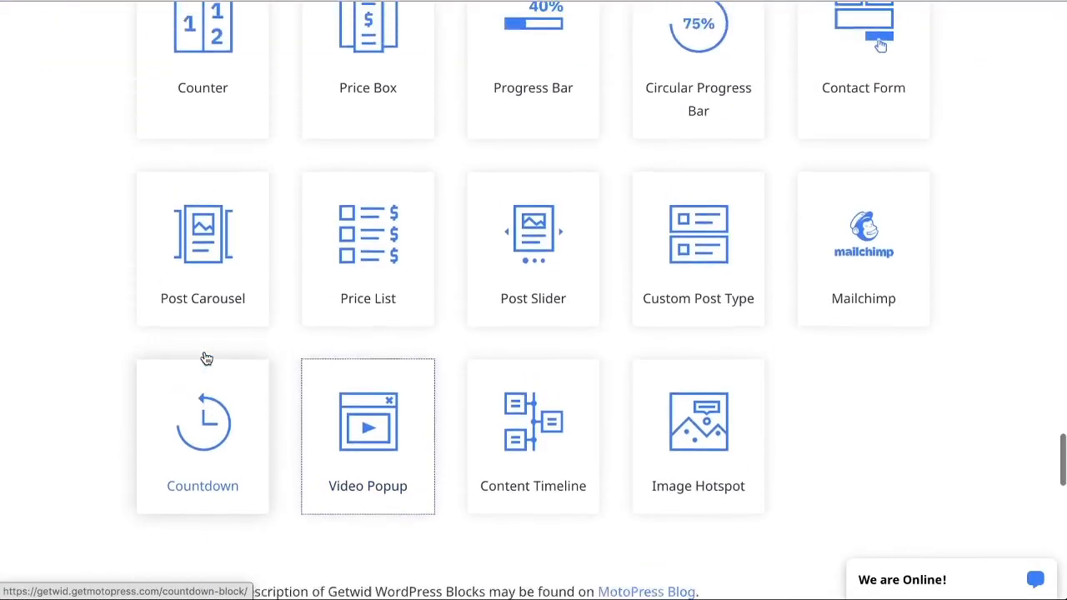
scroll(205, 354, up, 10)
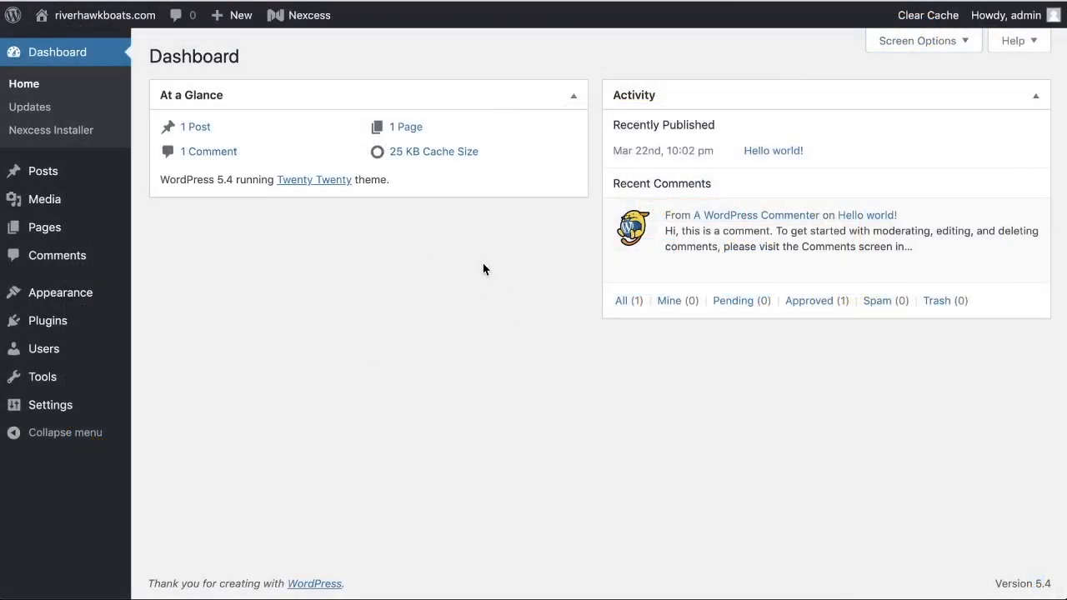
Step: Open the page for adding plugins in the WordPress dashboard and search for "getwid"
mouse_move(102, 322)
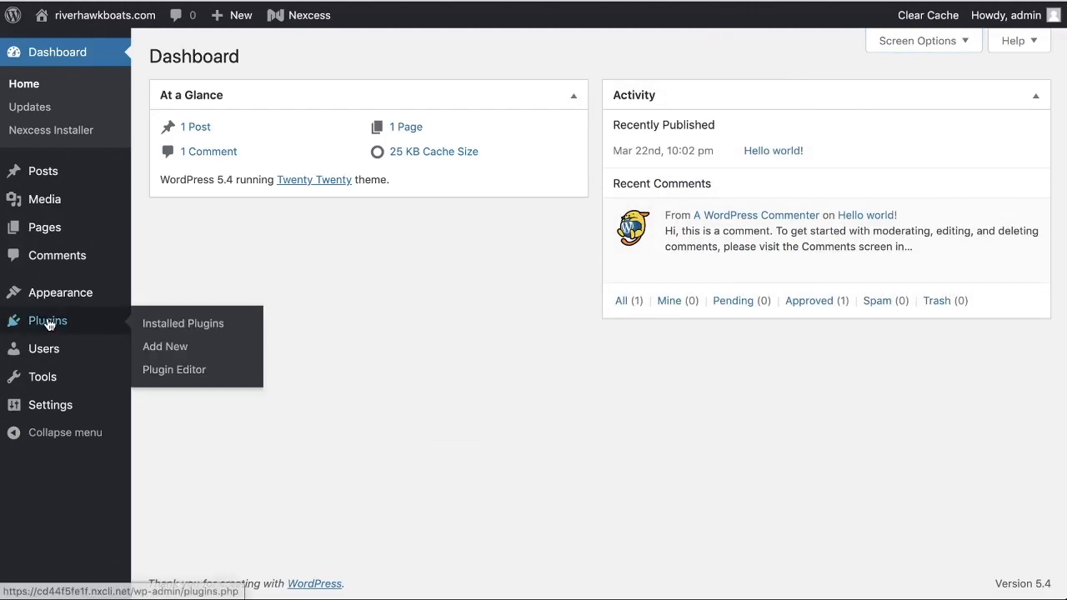
click(191, 351)
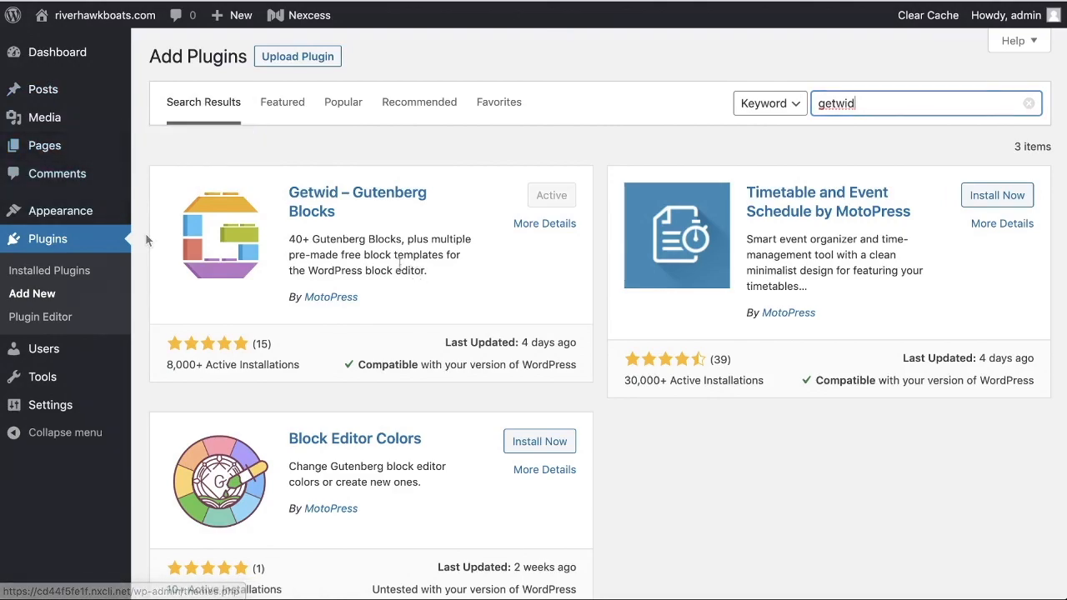
Step: Open the site's page list and preview the GetWid Showcase draft from its title to the footer area
click(150, 147)
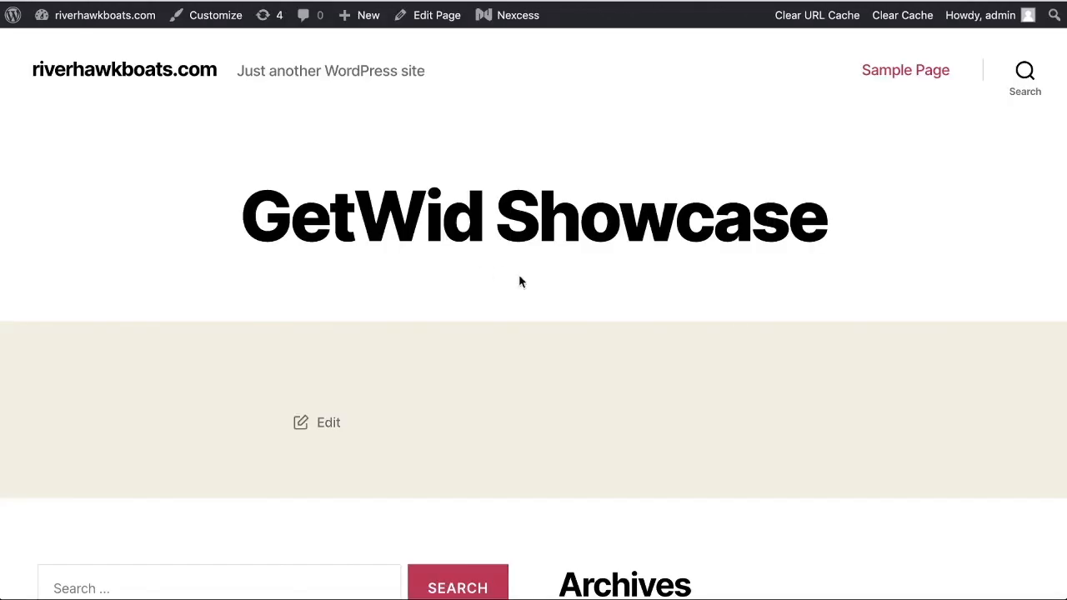
scroll(532, 264, down, 7)
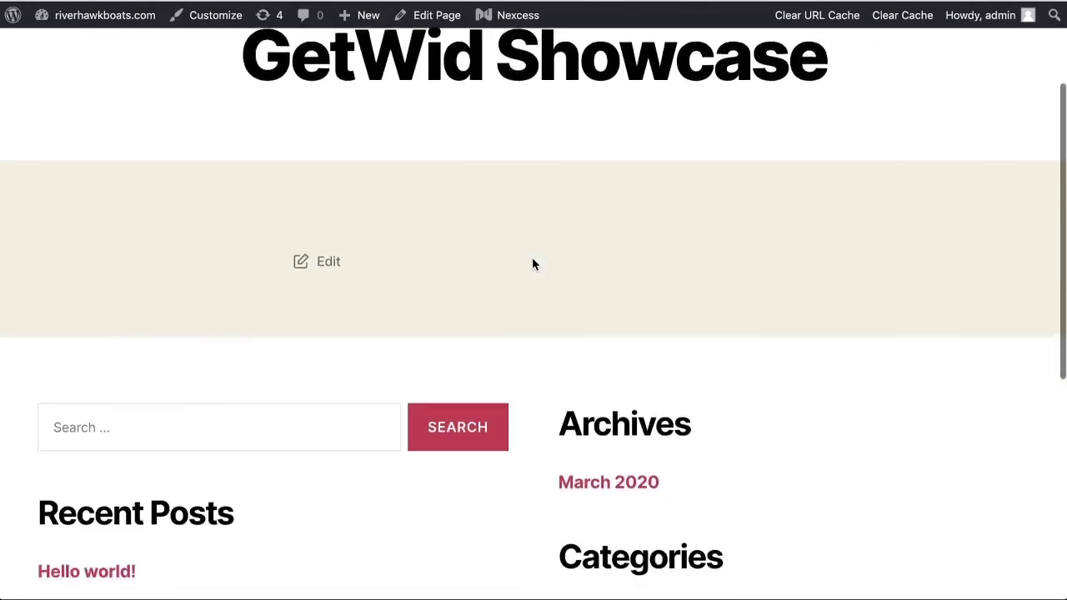
scroll(526, 258, up, 7)
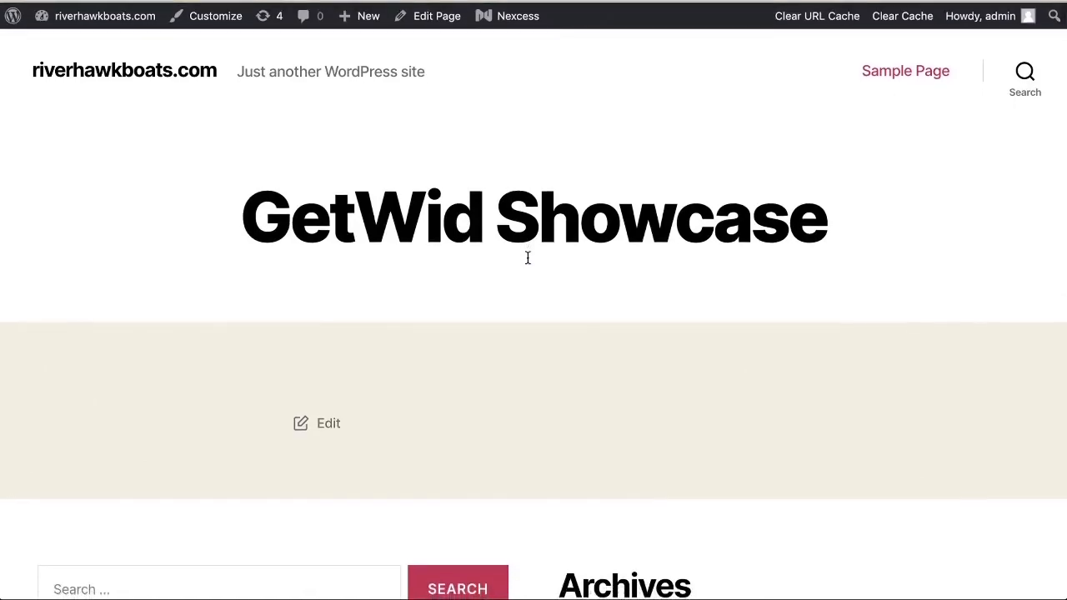
scroll(526, 259, down, 7)
scroll(525, 262, up, 8)
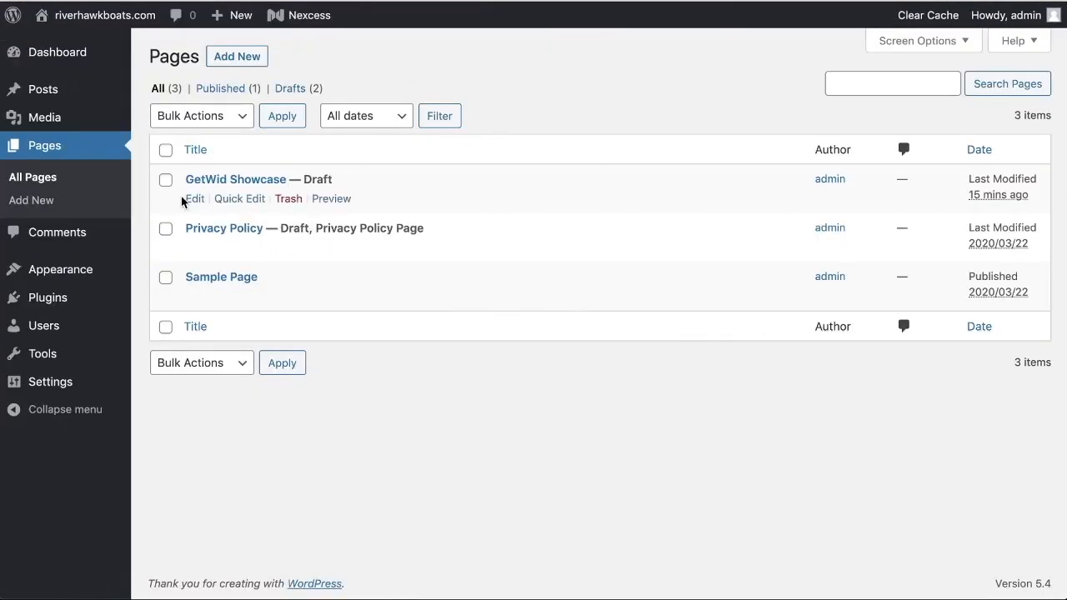
Step: Open the GetWid Showcase page for editing and expand the Getwid Blocks category in the block inserter
click(195, 197)
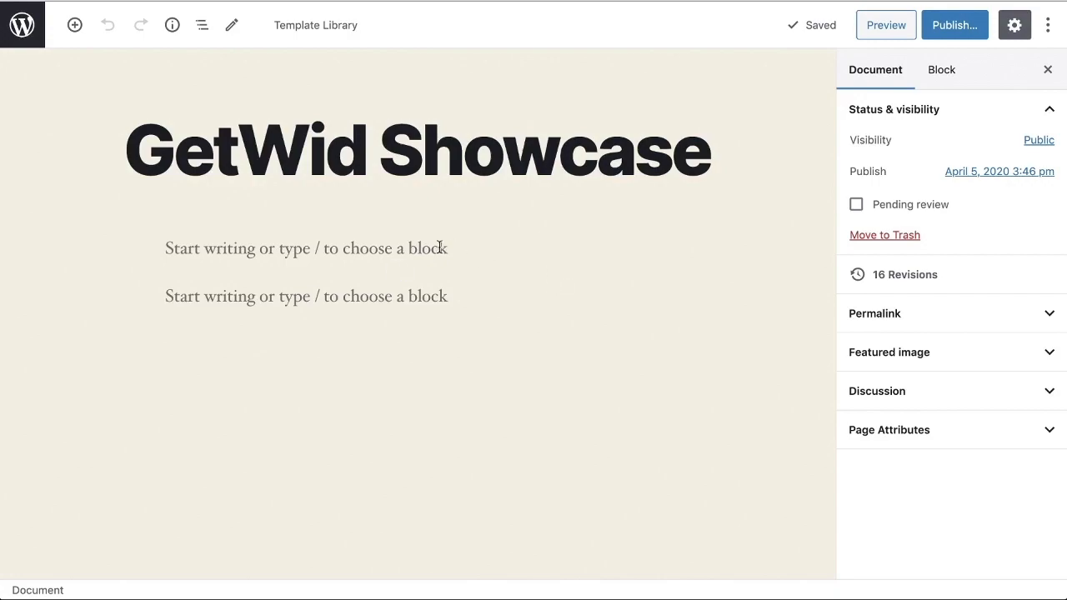
click(399, 272)
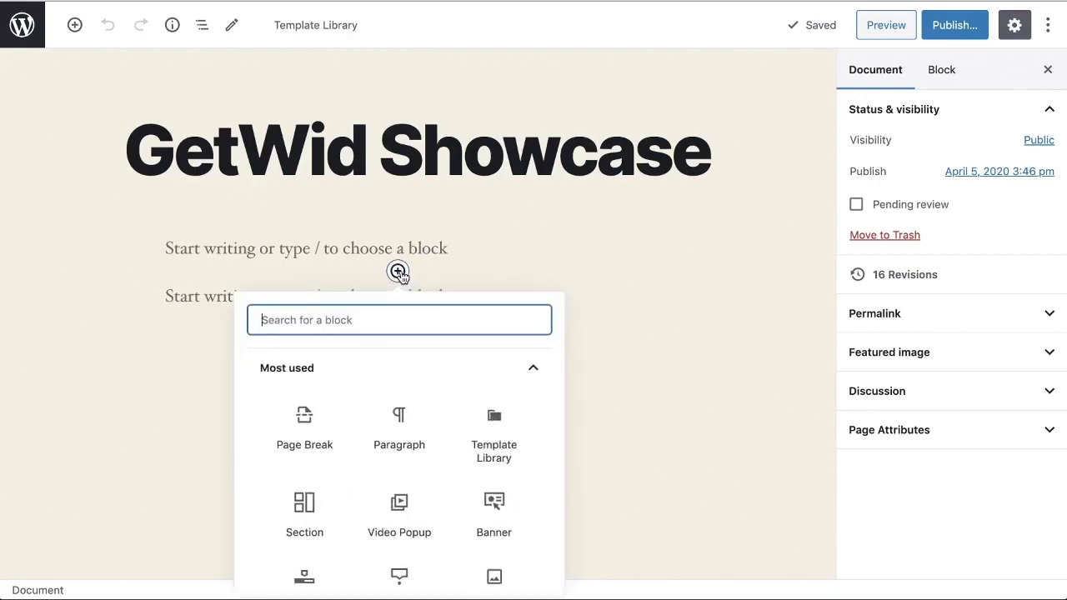
scroll(429, 375, down, 5)
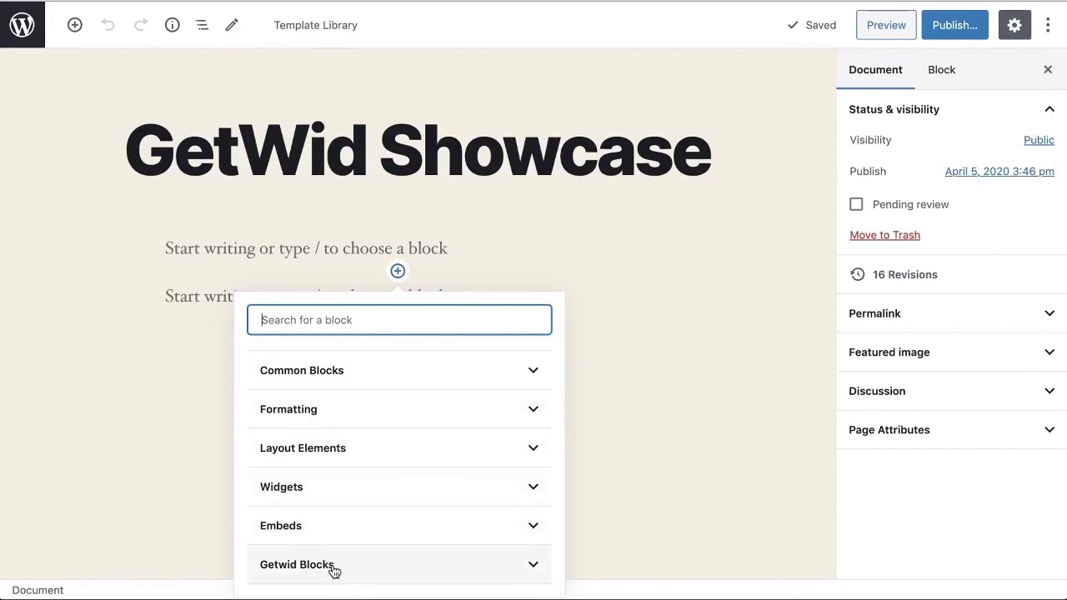
click(539, 572)
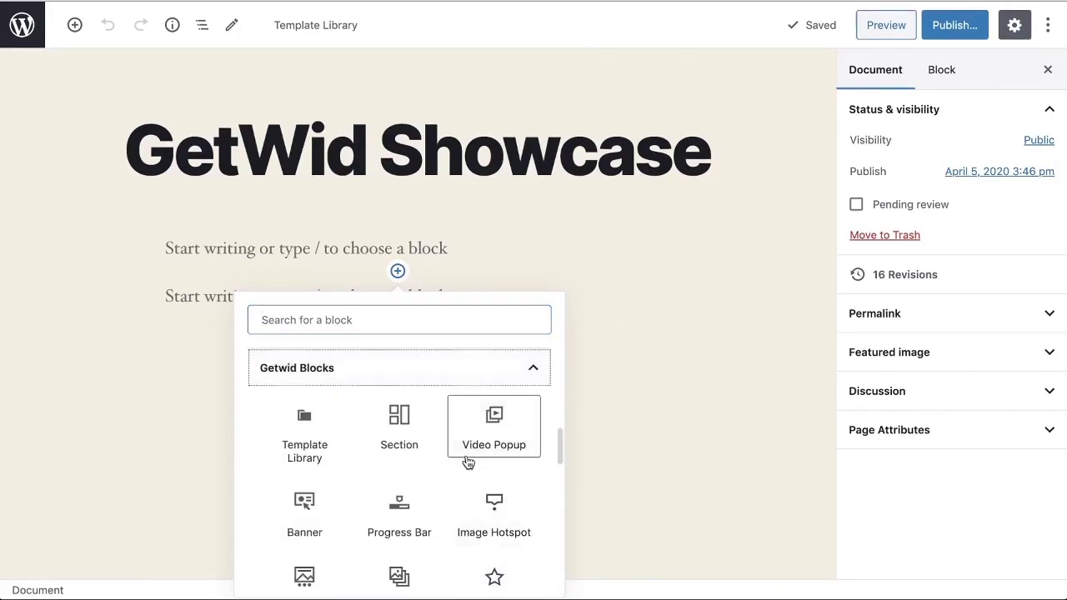
Step: Examine the Getwid Blocks list from Template Library down to Mailchimp and close the block inserter
scroll(450, 466, down, 2)
scroll(406, 473, down, 5)
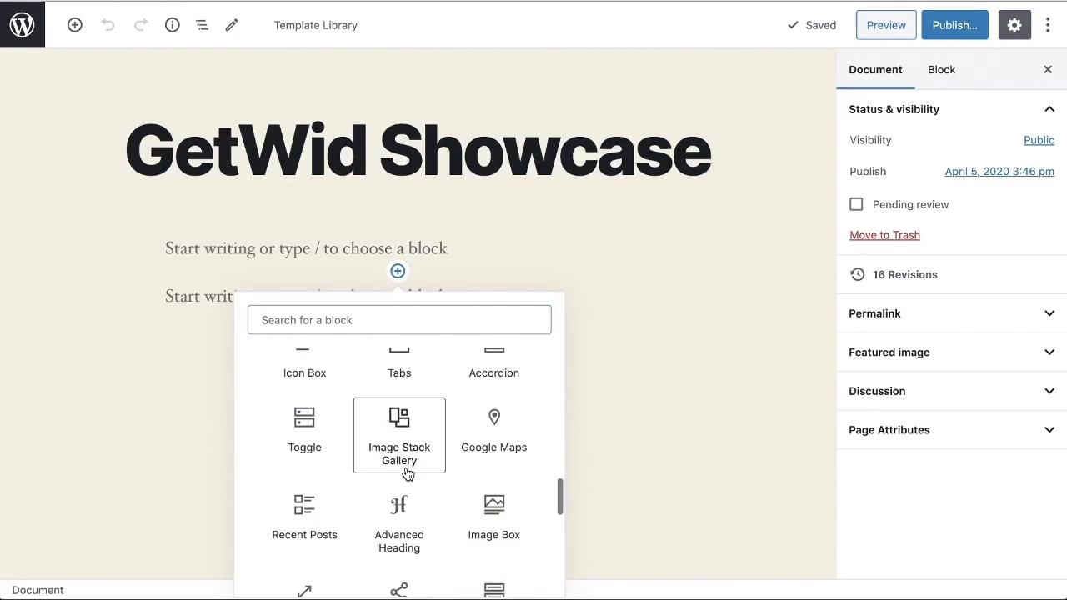
scroll(407, 474, down, 6)
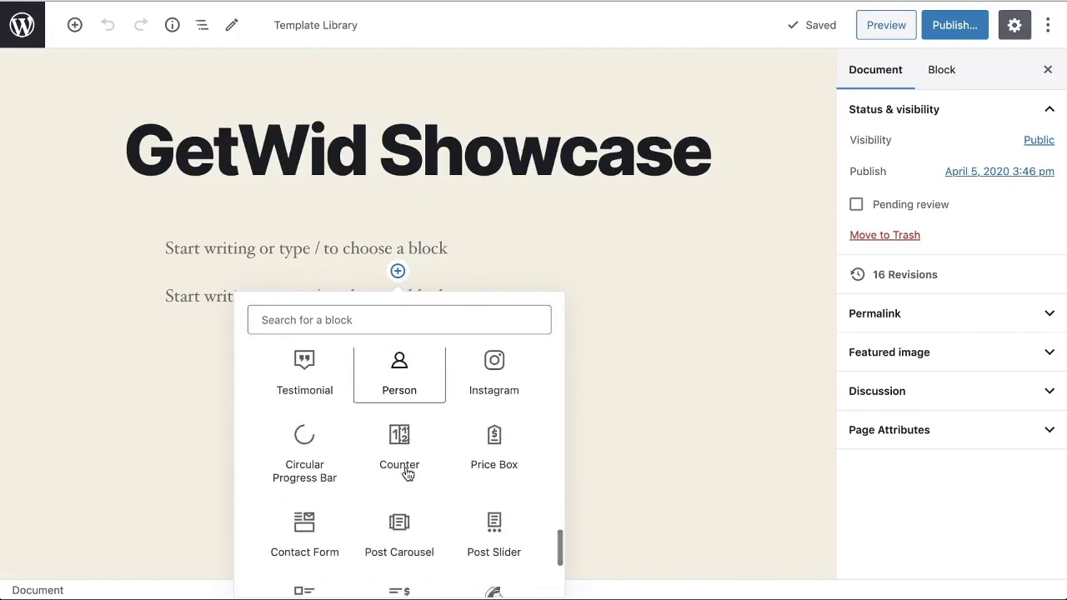
scroll(407, 473, down, 2)
scroll(407, 473, up, 5)
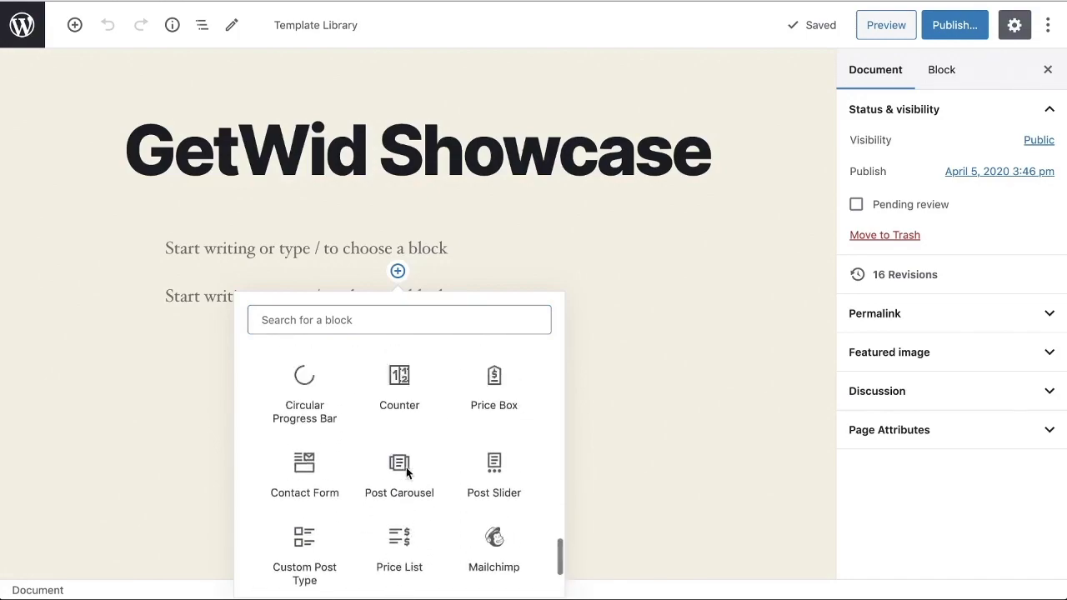
scroll(407, 473, up, 10)
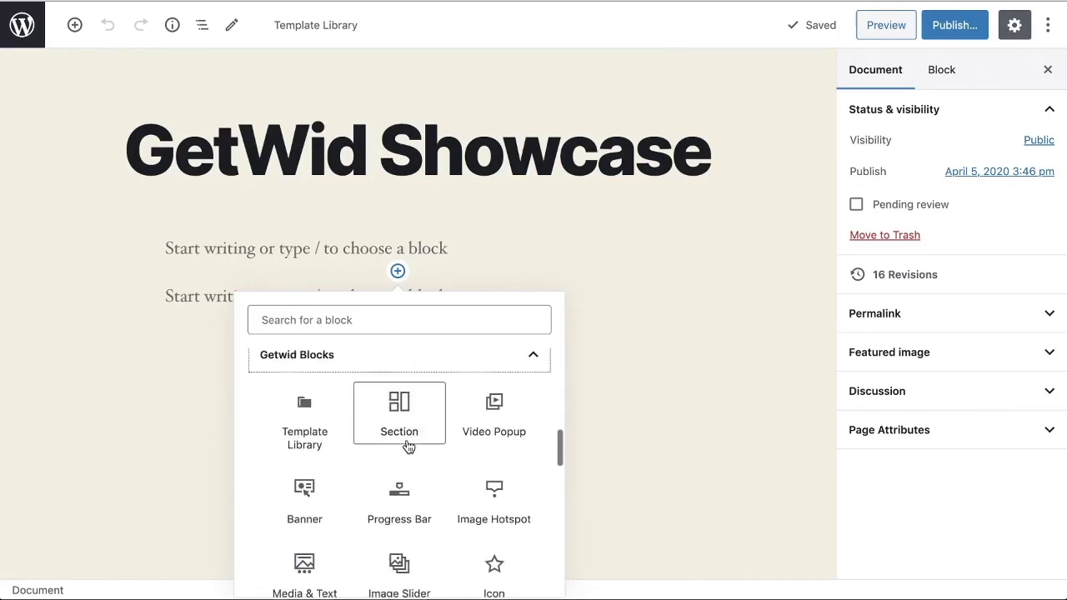
scroll(409, 447, up, 3)
click(652, 442)
Step: Open the Template Library for the second empty paragraph and show its templates in one column
click(381, 290)
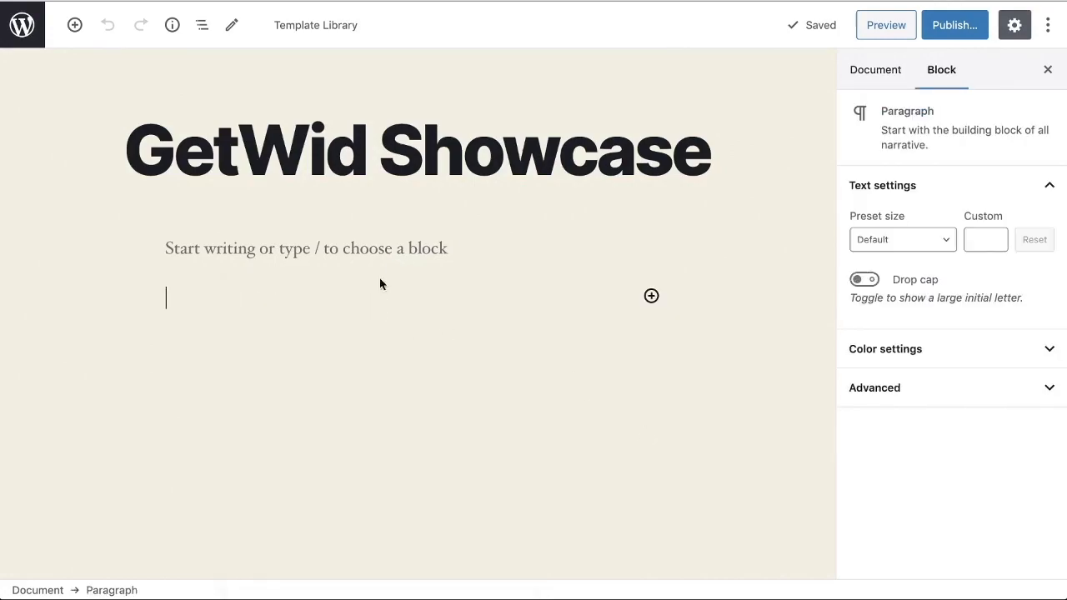
click(316, 34)
mouse_move(314, 223)
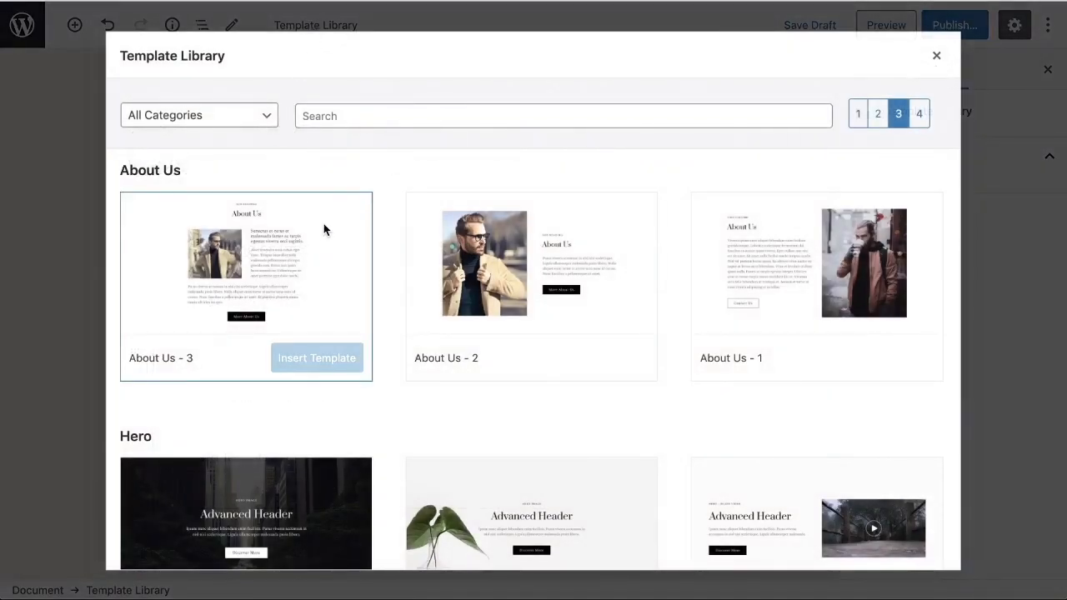
scroll(388, 192, down, 1)
scroll(584, 188, up, 1)
click(856, 125)
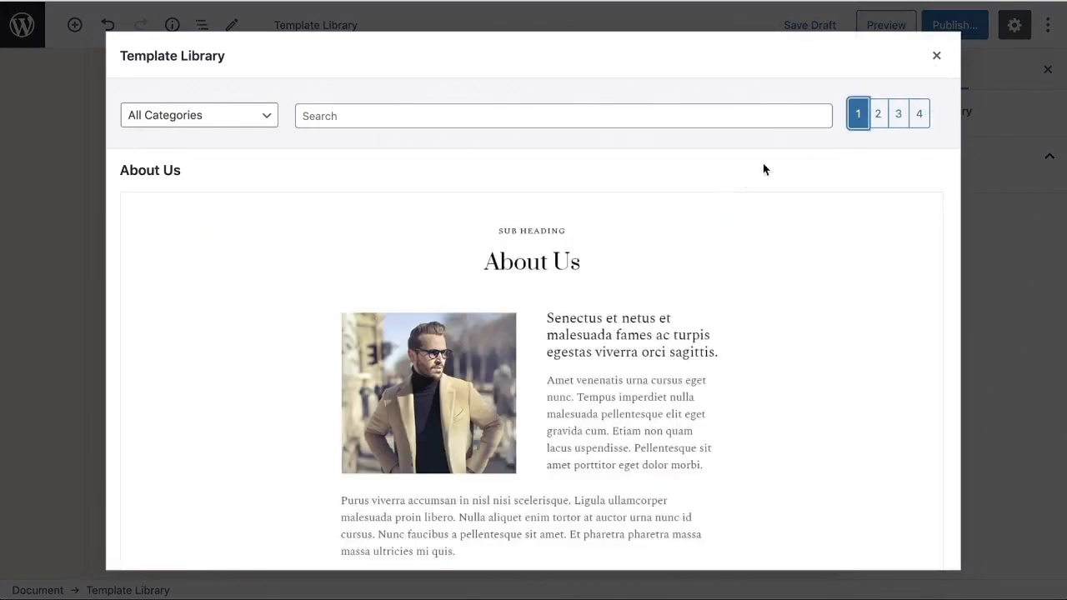
Step: Browse the About Us and Hero templates and insert the Hero - 5 template into the page
scroll(738, 191, down, 10)
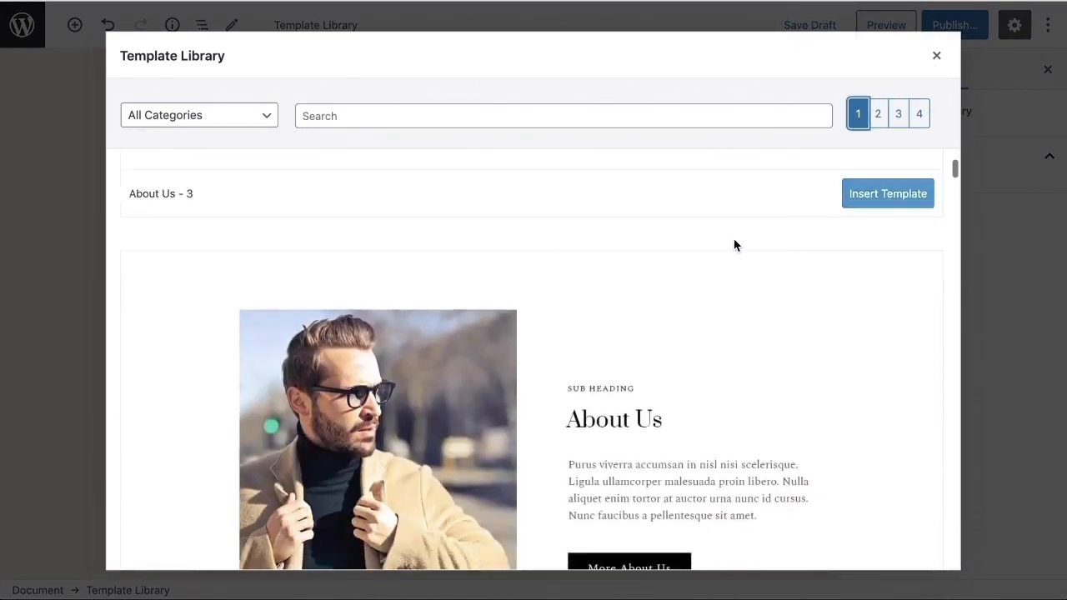
scroll(730, 242, down, 8)
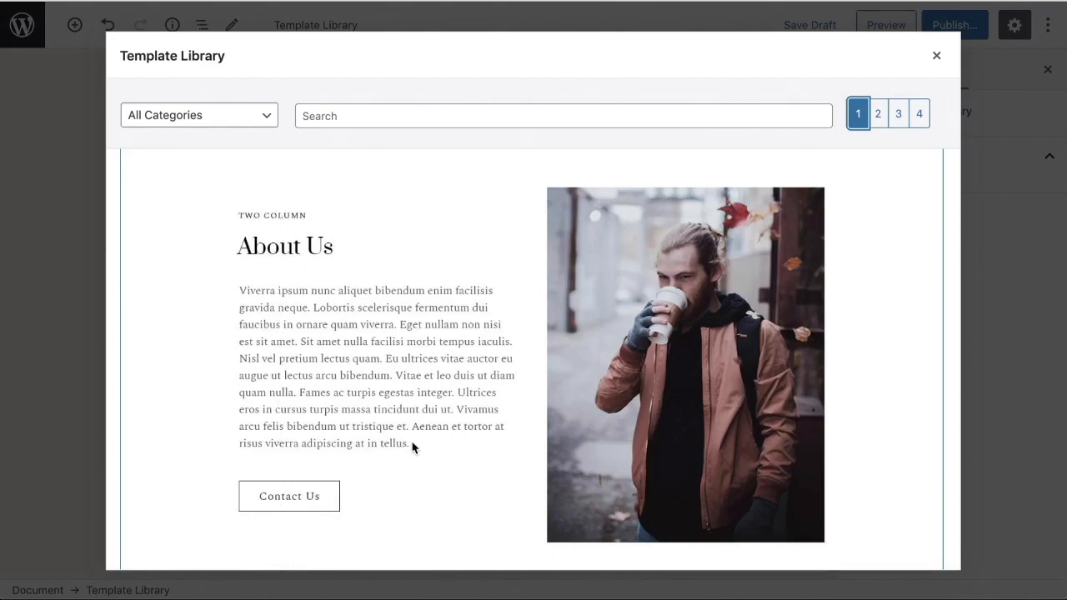
scroll(420, 429, down, 10)
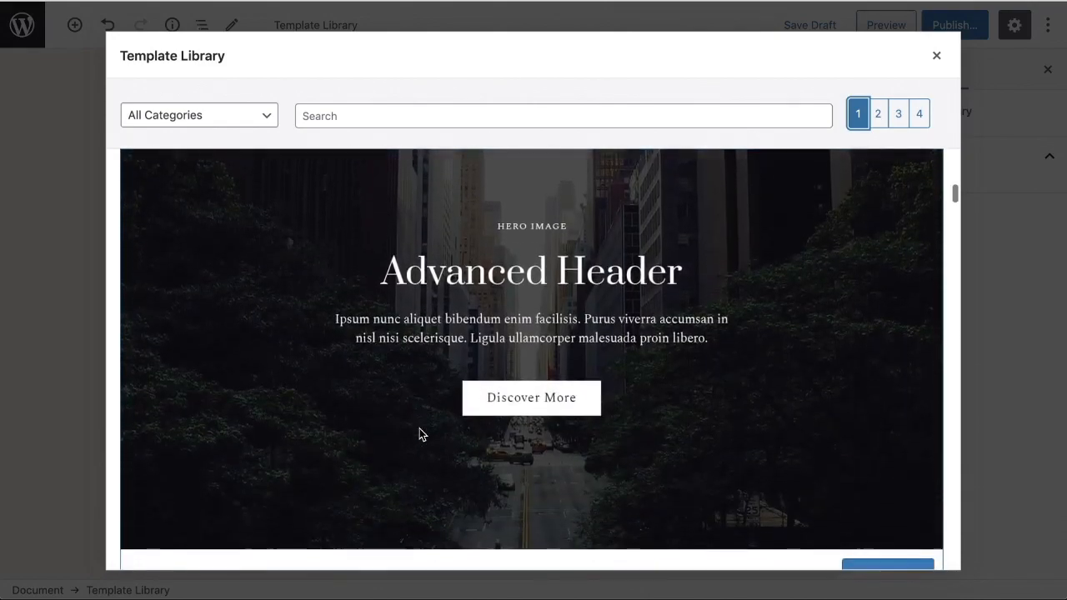
scroll(420, 433, up, 1)
scroll(419, 429, down, 5)
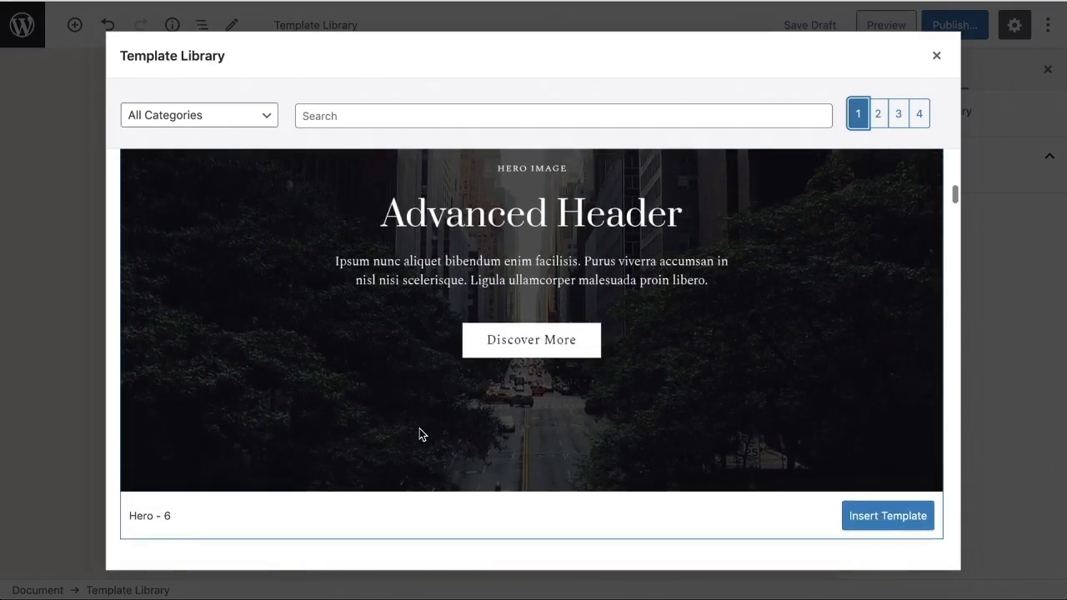
scroll(419, 433, down, 9)
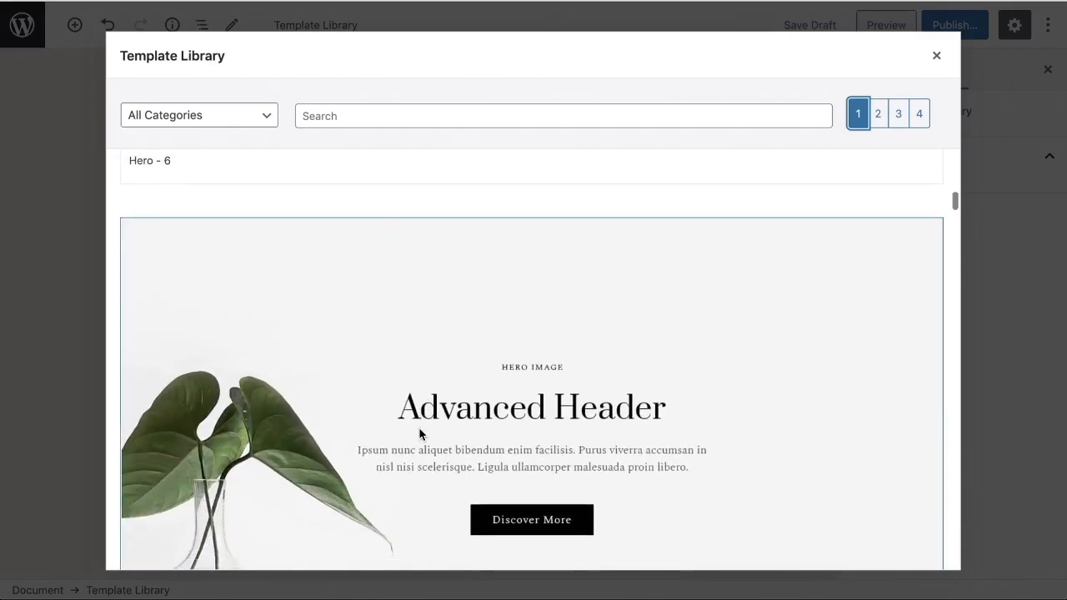
scroll(419, 433, down, 3)
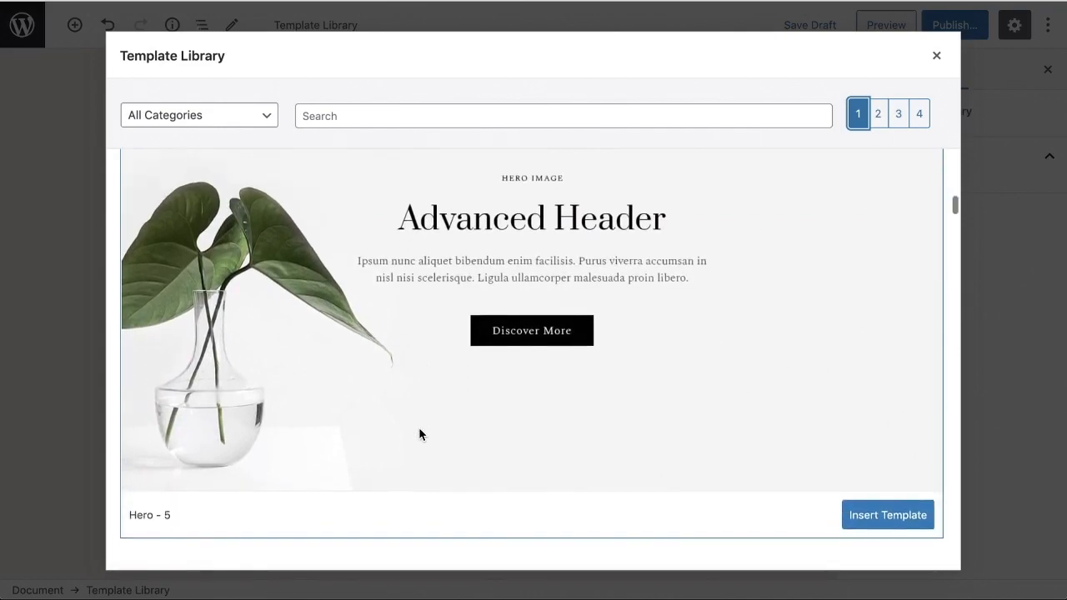
click(872, 476)
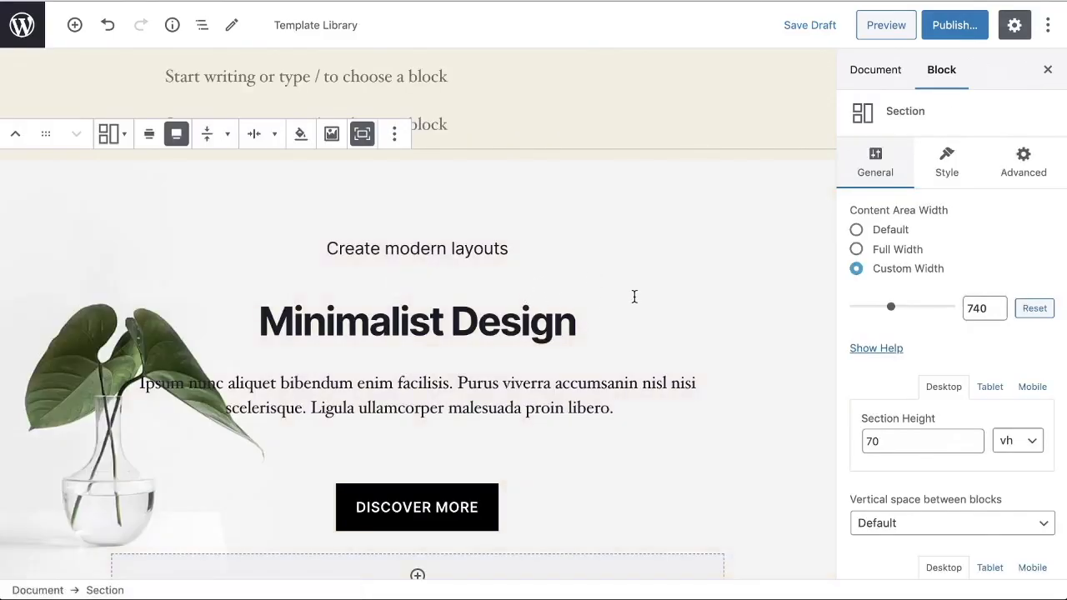
Step: Replace the "Minimalist Design" heading in the hero section with "Change Anything"
click(426, 330)
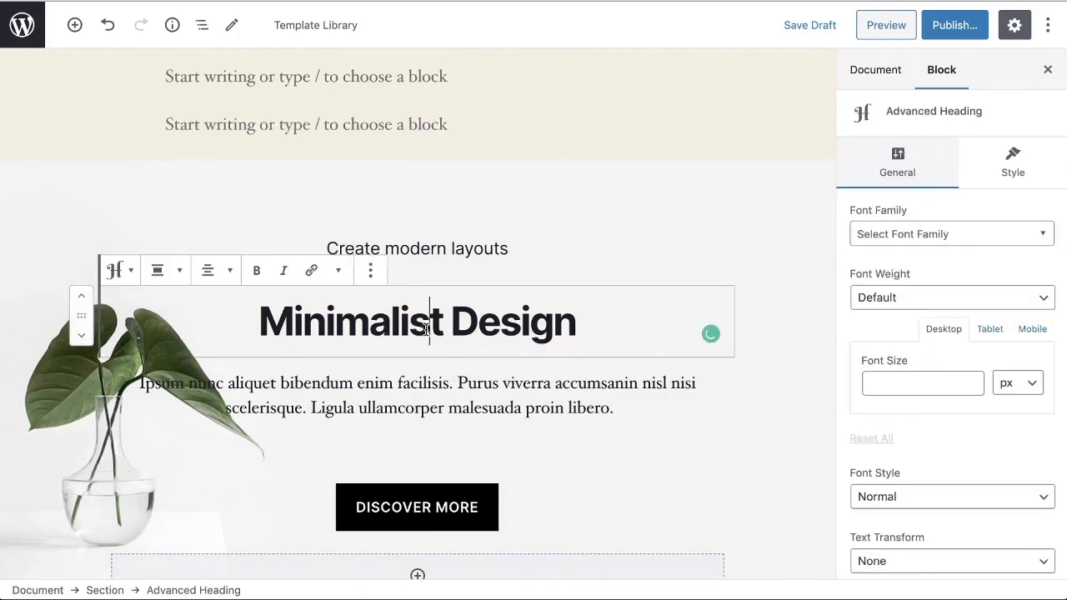
triple_click(427, 330)
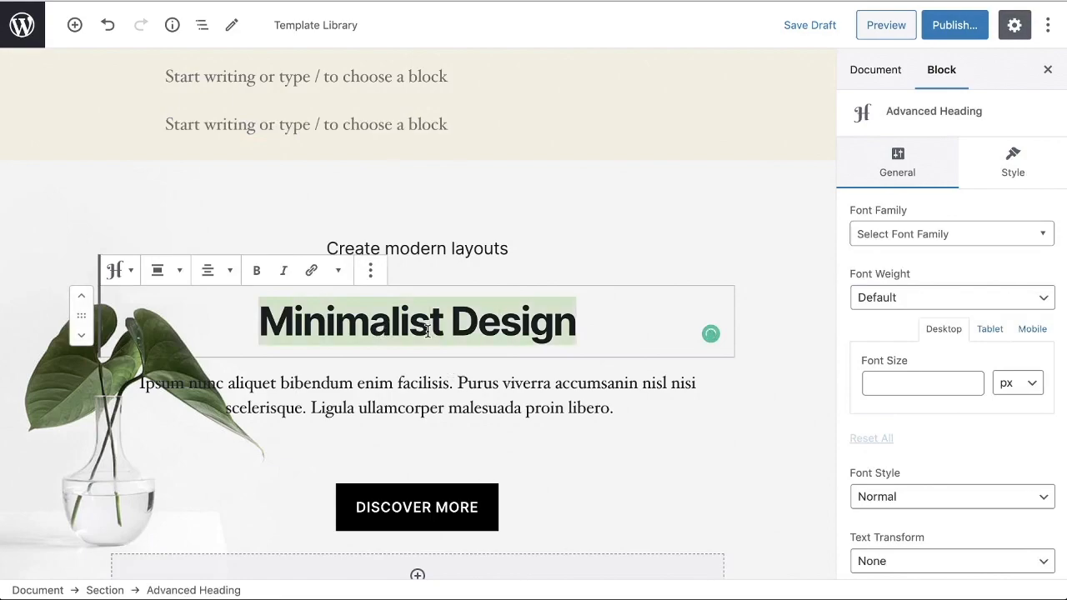
text(Change Anythin)
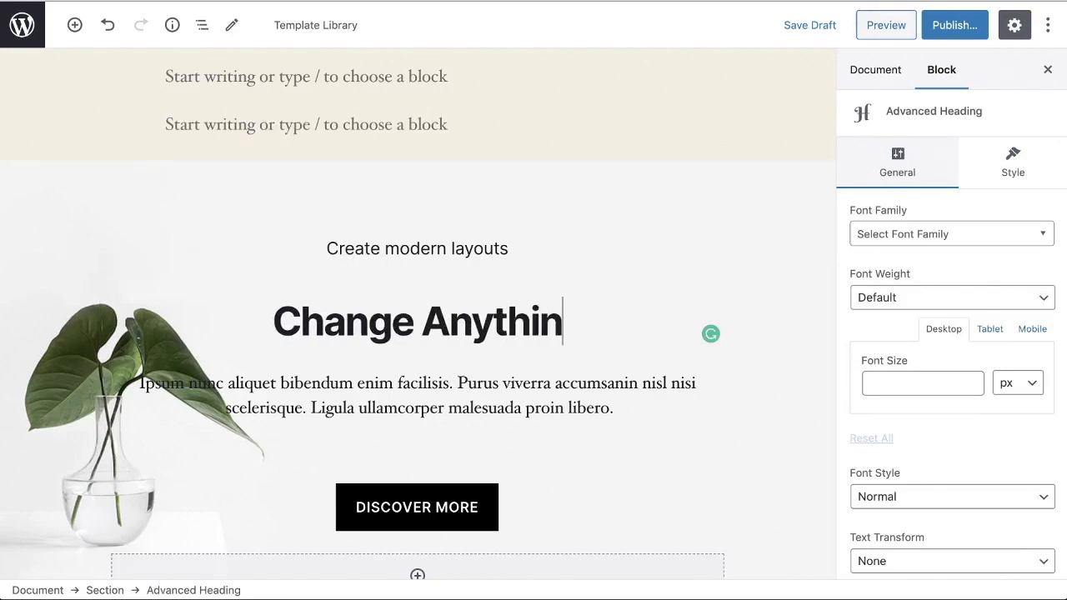
text(g)
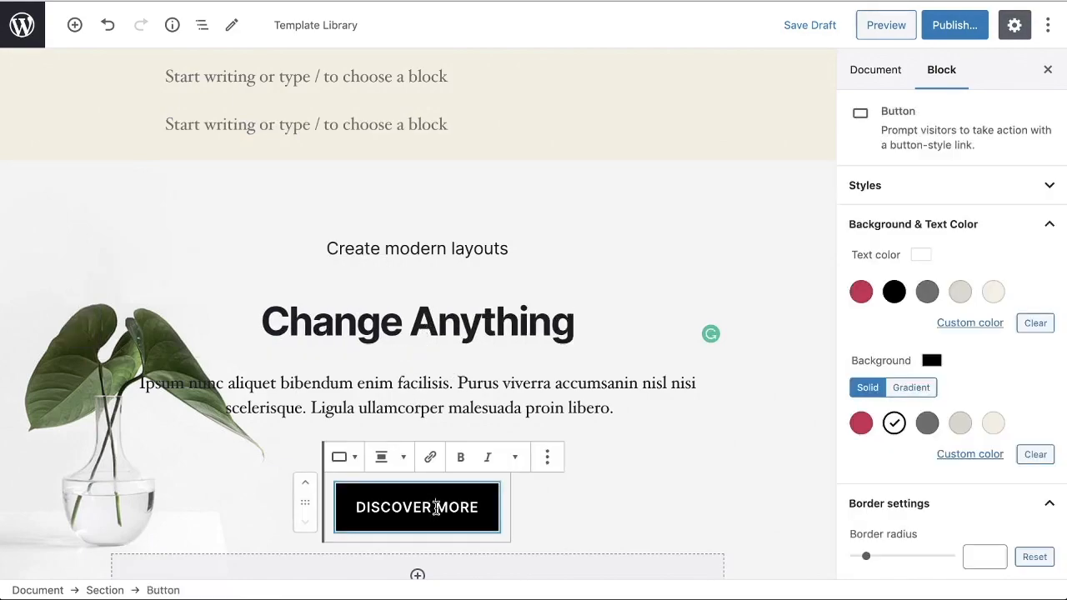
Step: Change the text of the hero section's black button to "CTA"
triple_click(434, 505)
text(CTA)
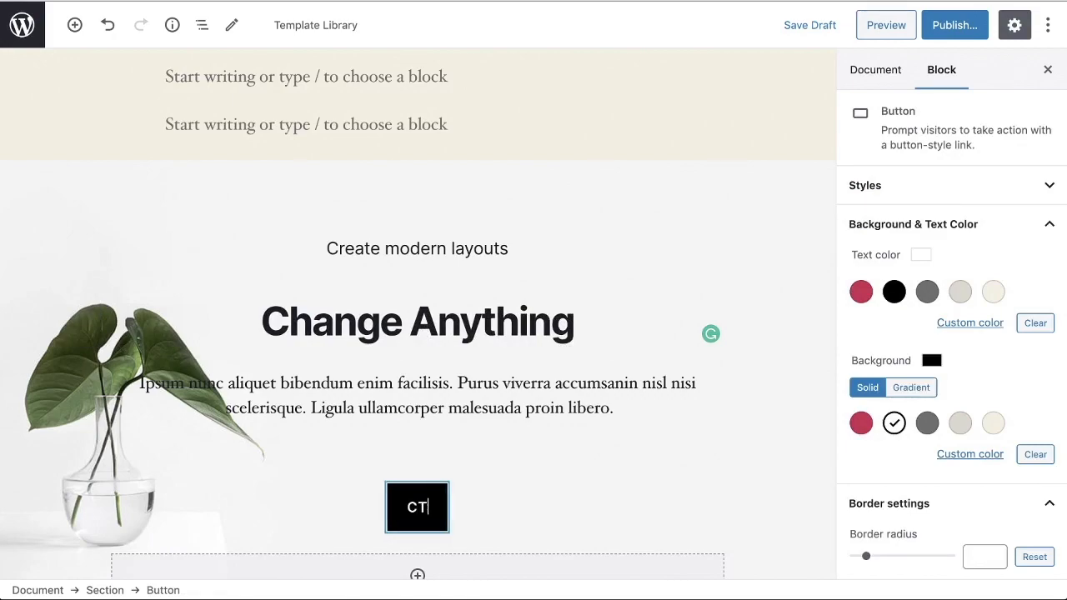
click(535, 512)
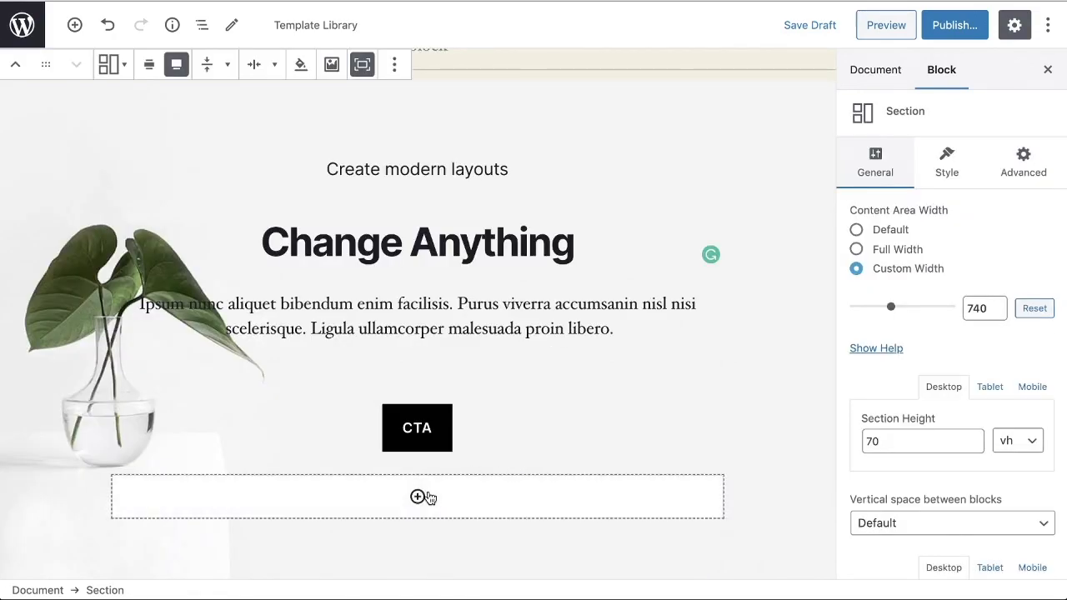
Step: Preview the page, check the edited hero section and return to the page editor
click(885, 25)
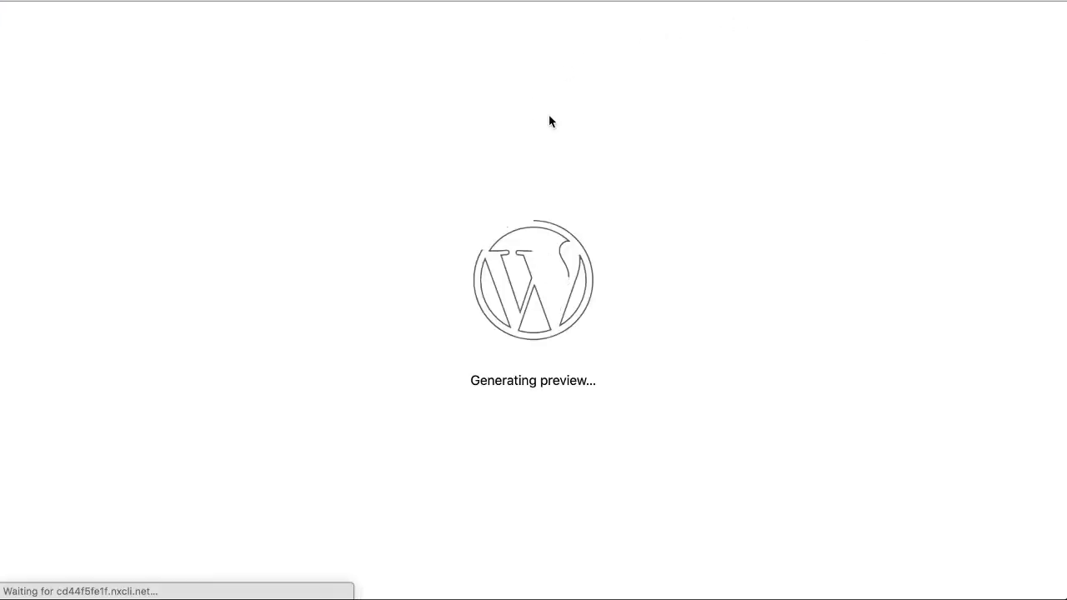
scroll(599, 187, down, 3)
scroll(598, 187, down, 3)
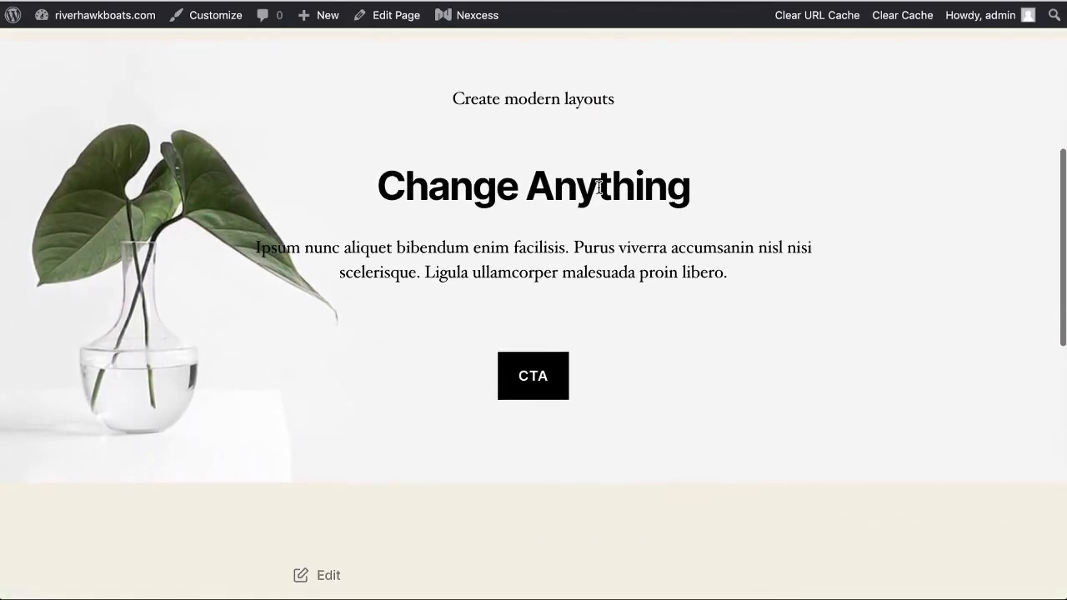
scroll(598, 187, up, 1)
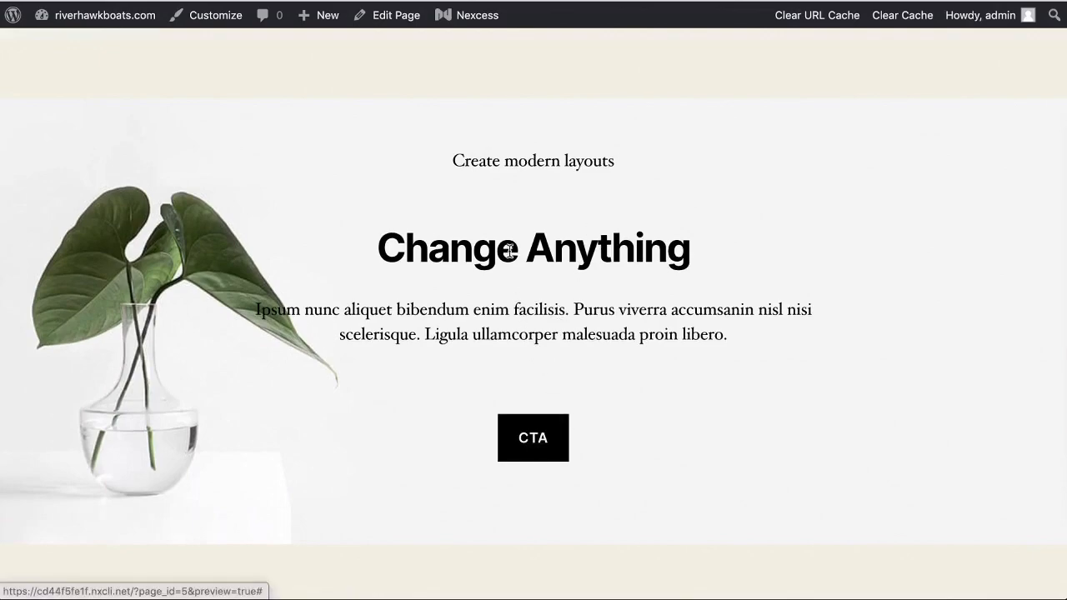
click(391, 1)
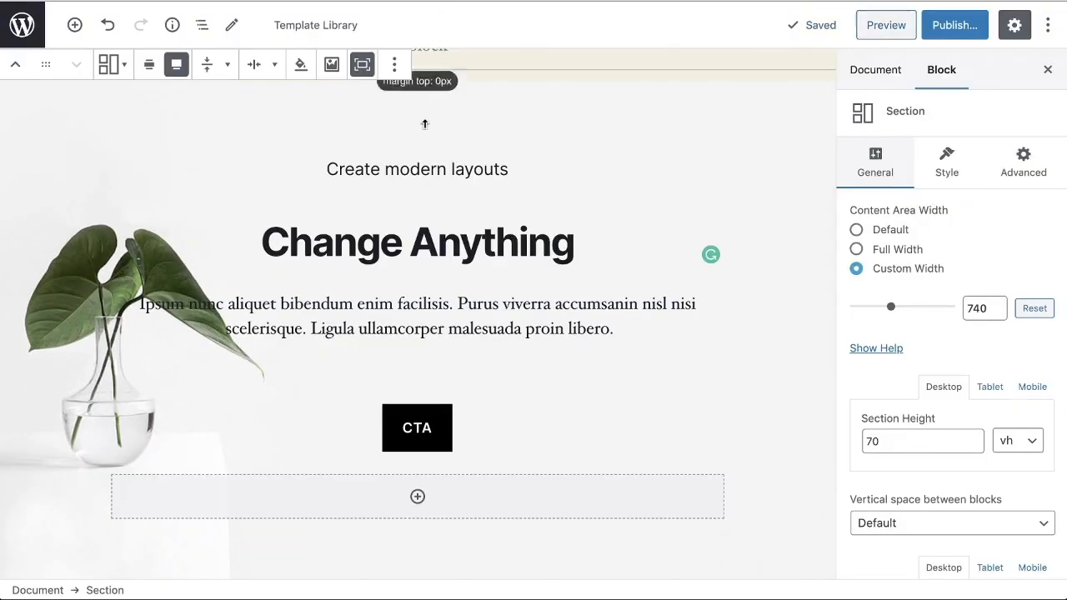
Step: Add a Video Popup block below the CTA button and paste the copied YouTube link as its video URL
scroll(537, 354, down, 1)
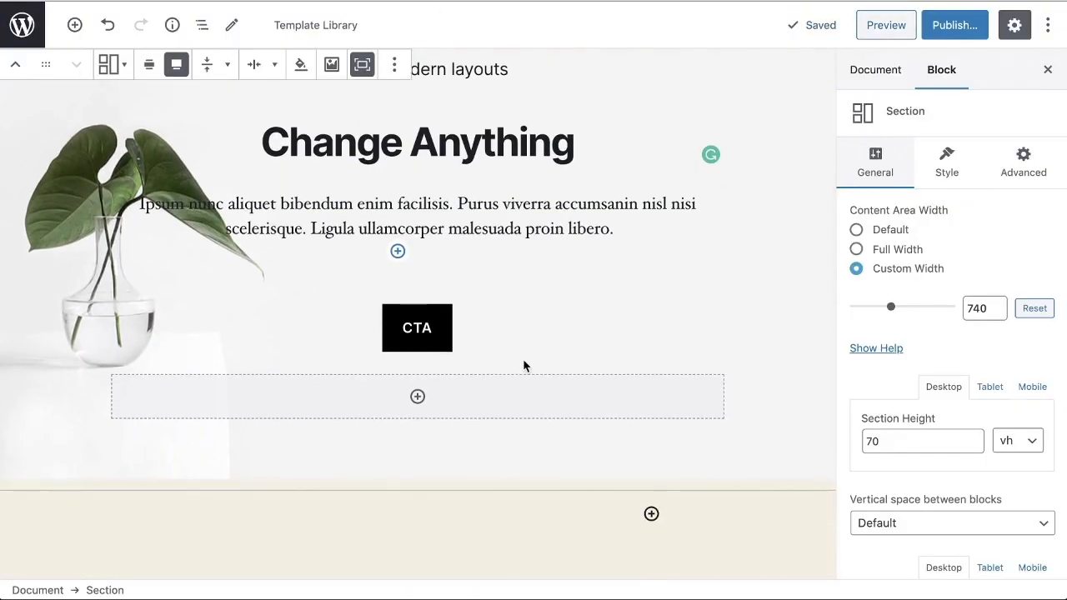
click(417, 396)
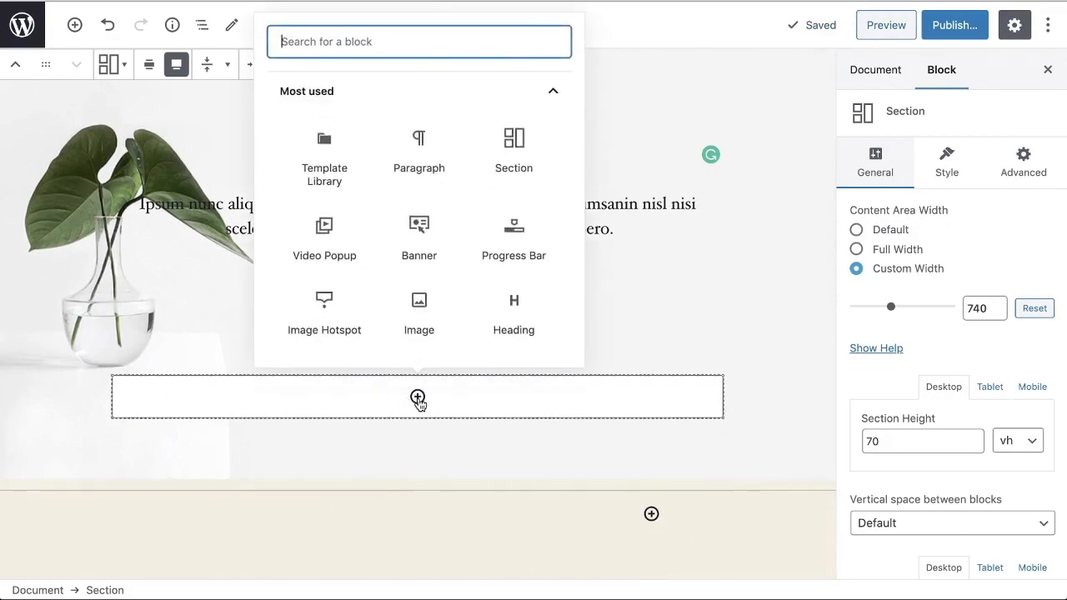
click(326, 239)
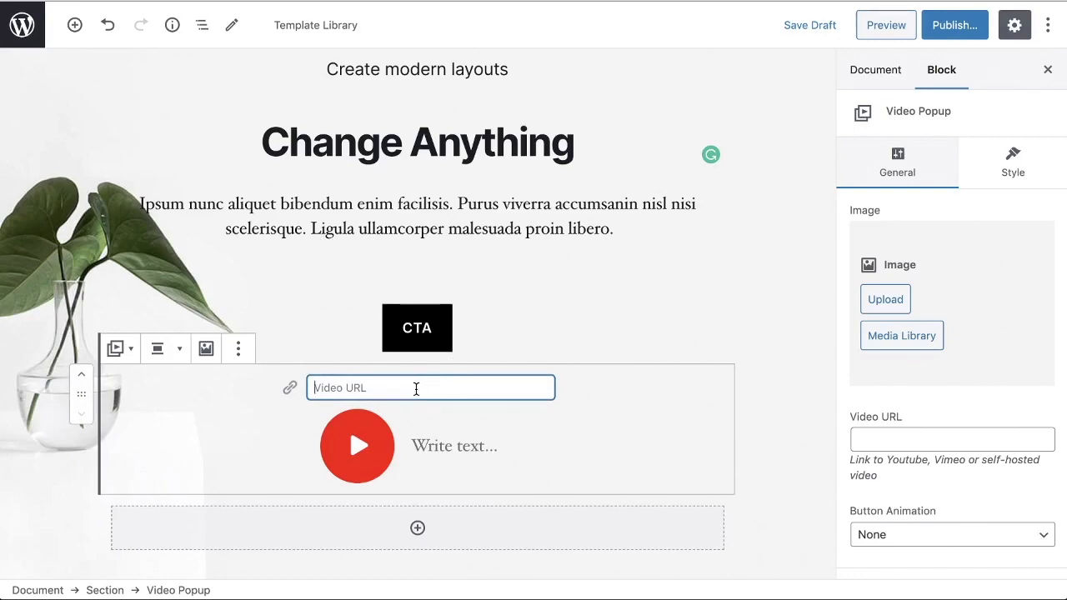
text(https://youtu.be/rcu0sll9ccY)
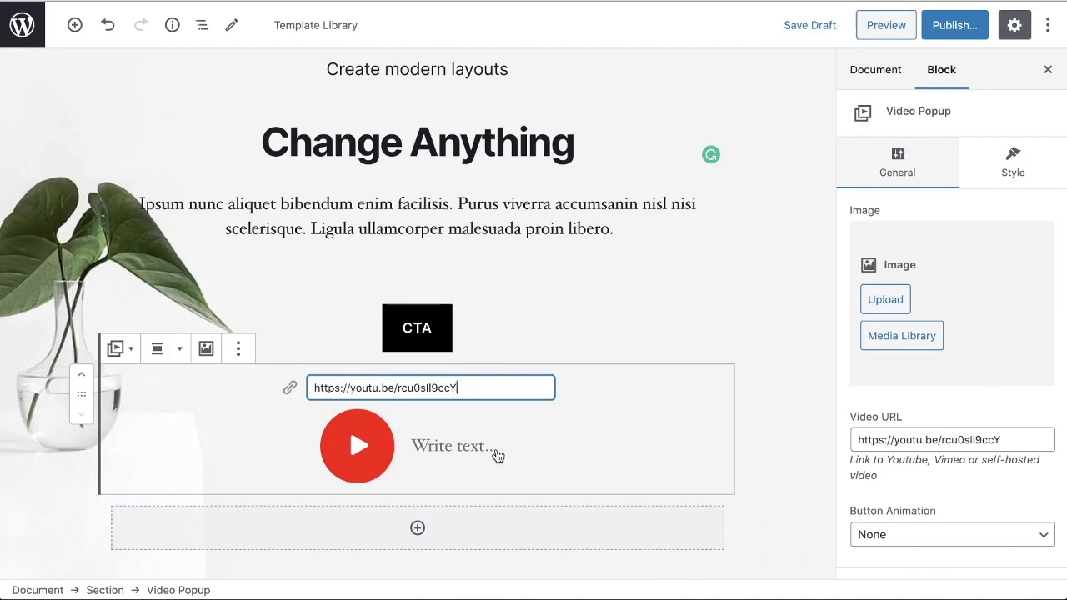
click(602, 354)
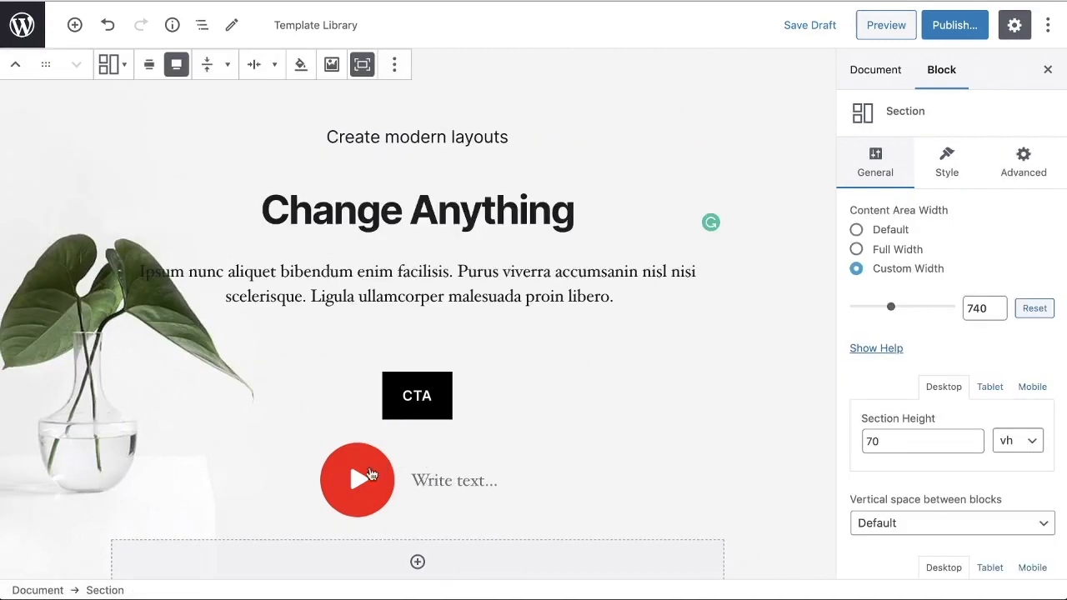
Step: Set the maxresdefault.jpg thumbnail from the media library as the Video Popup block's image
scroll(489, 500, down, 2)
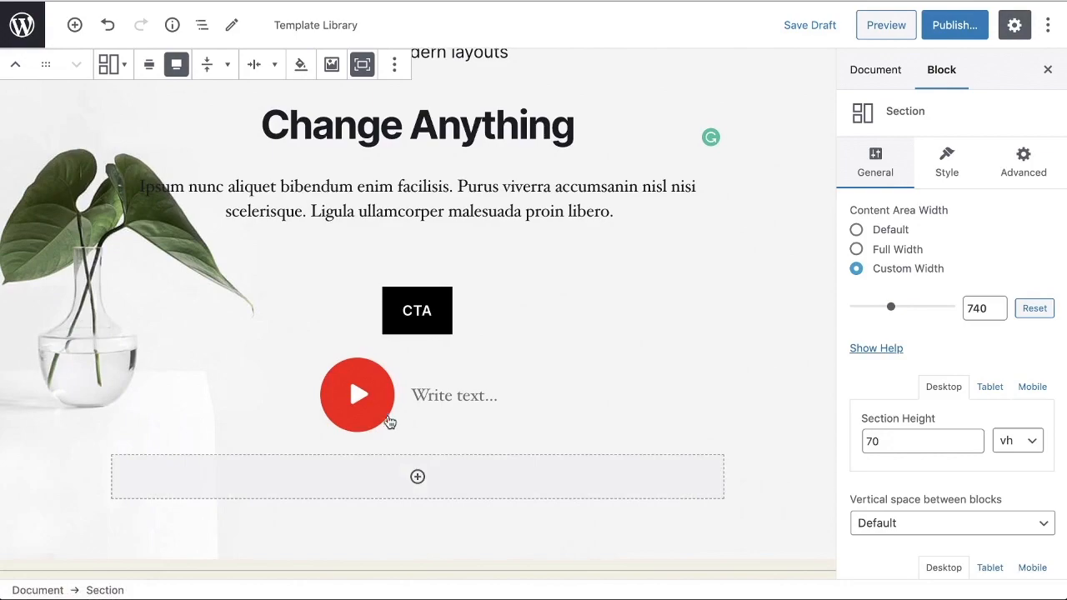
click(472, 380)
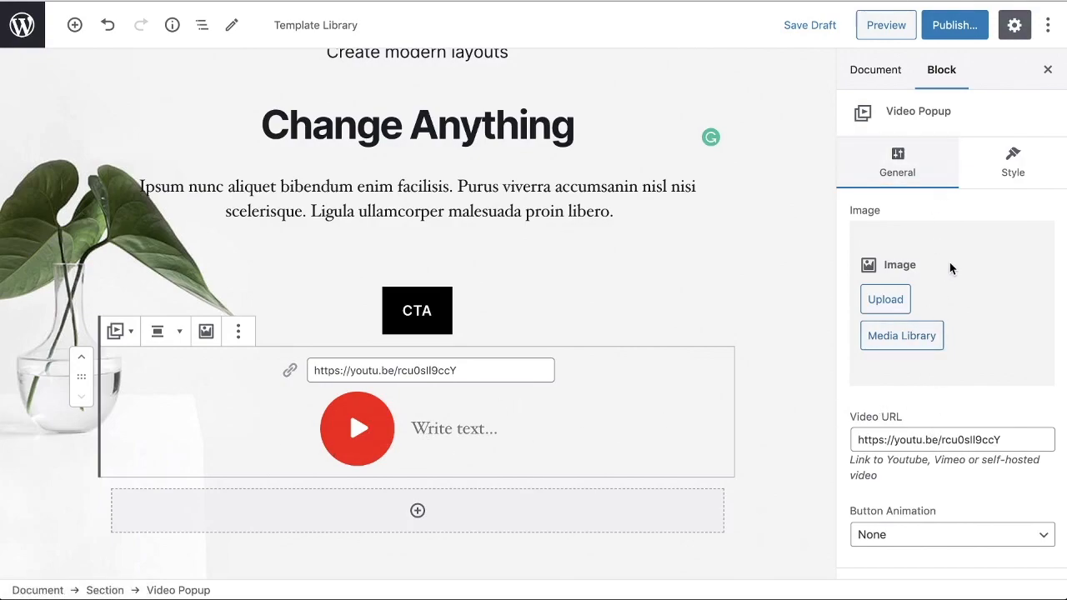
scroll(954, 264, down, 1)
scroll(954, 264, up, 1)
click(916, 337)
click(96, 253)
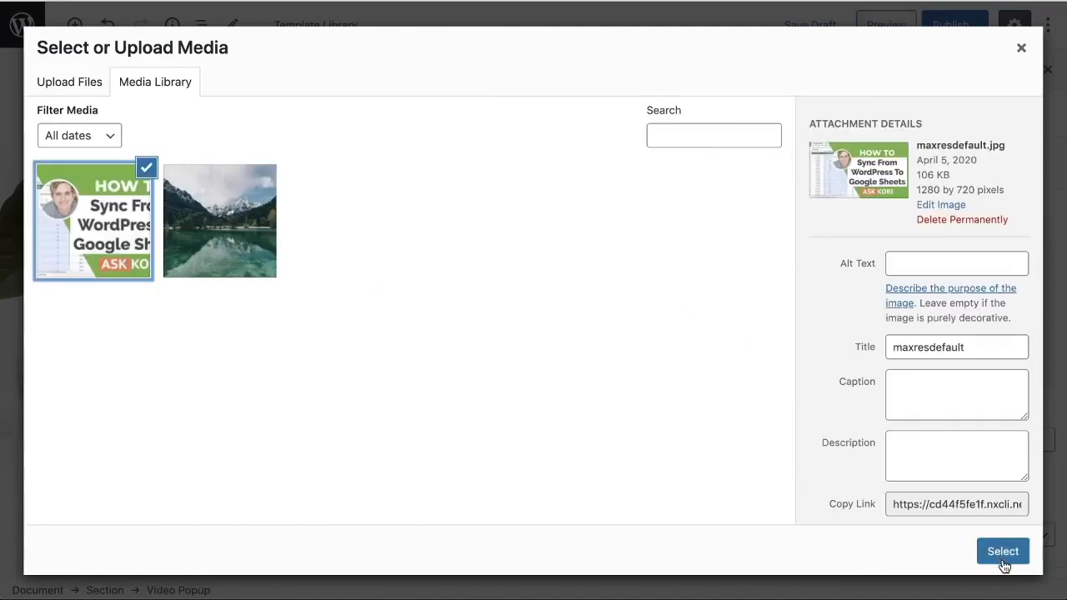
click(1003, 553)
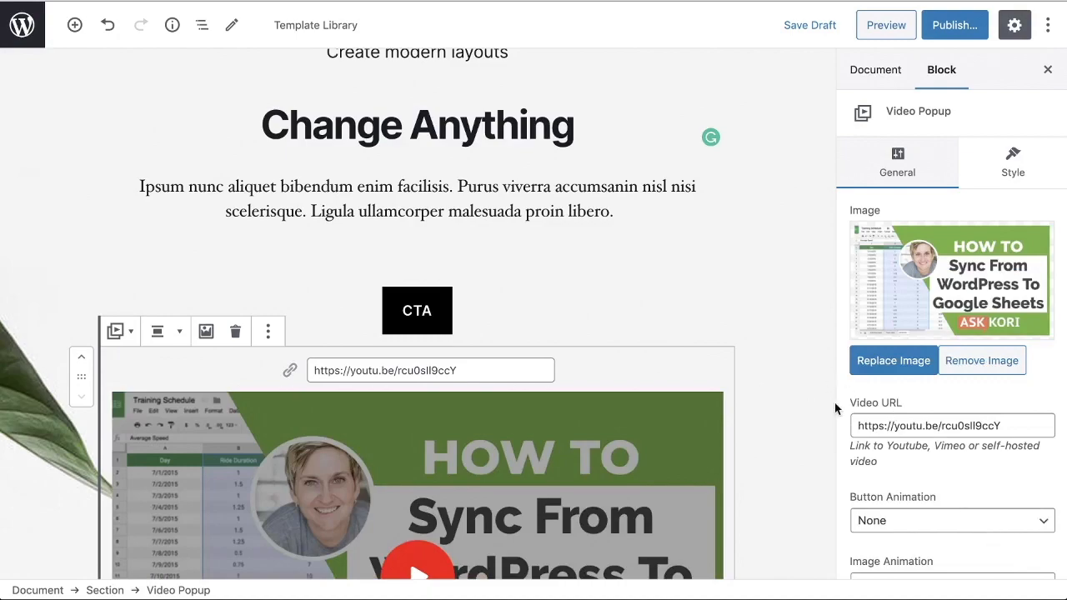
Step: Set the Video Popup's button animation to Pulse
scroll(916, 483, down, 1)
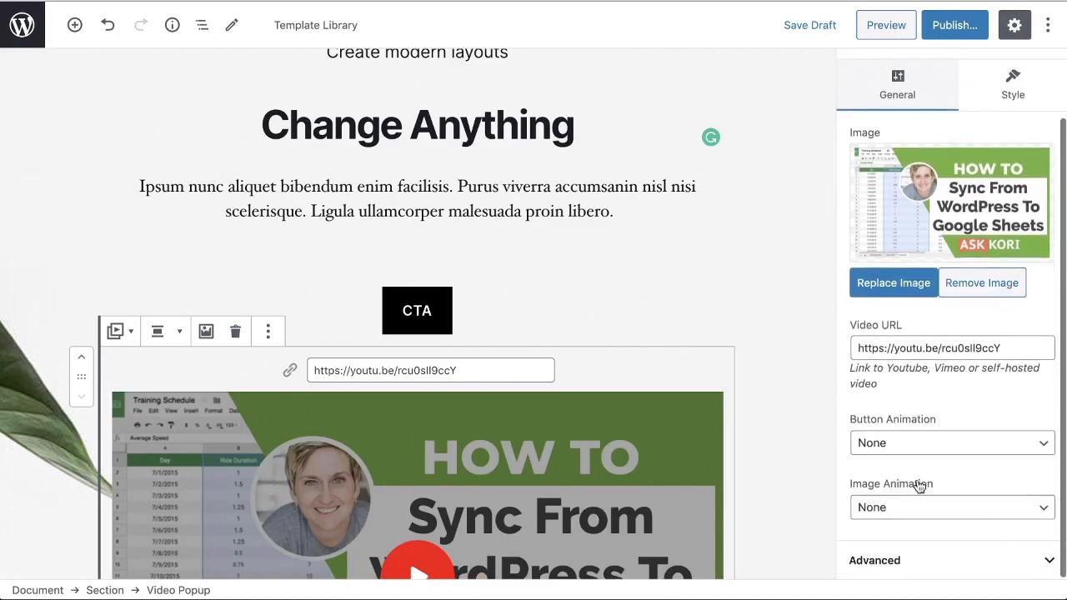
click(915, 443)
click(917, 461)
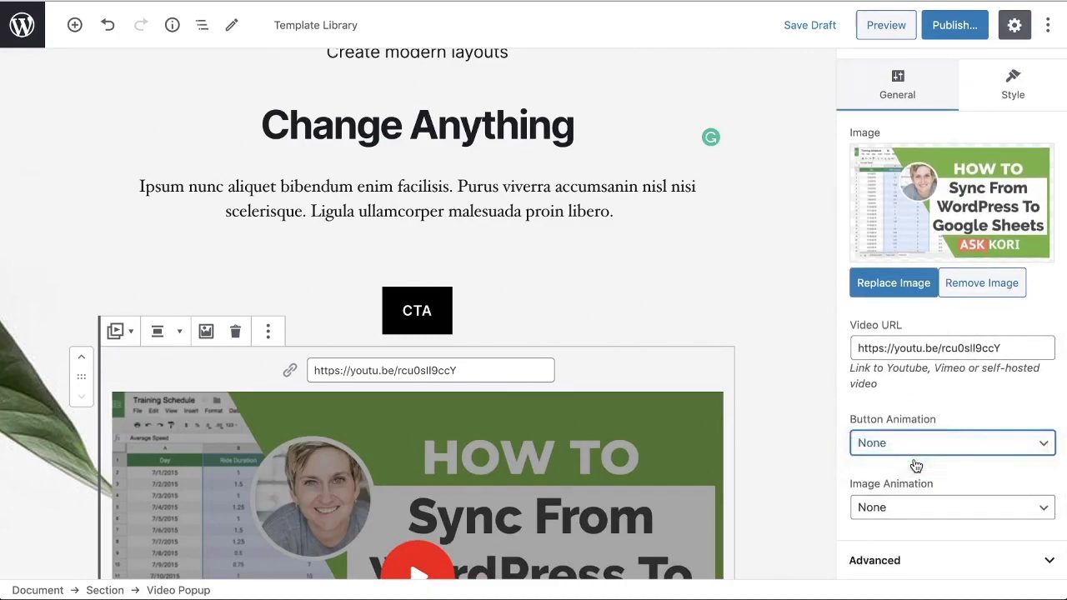
scroll(705, 472, down, 1)
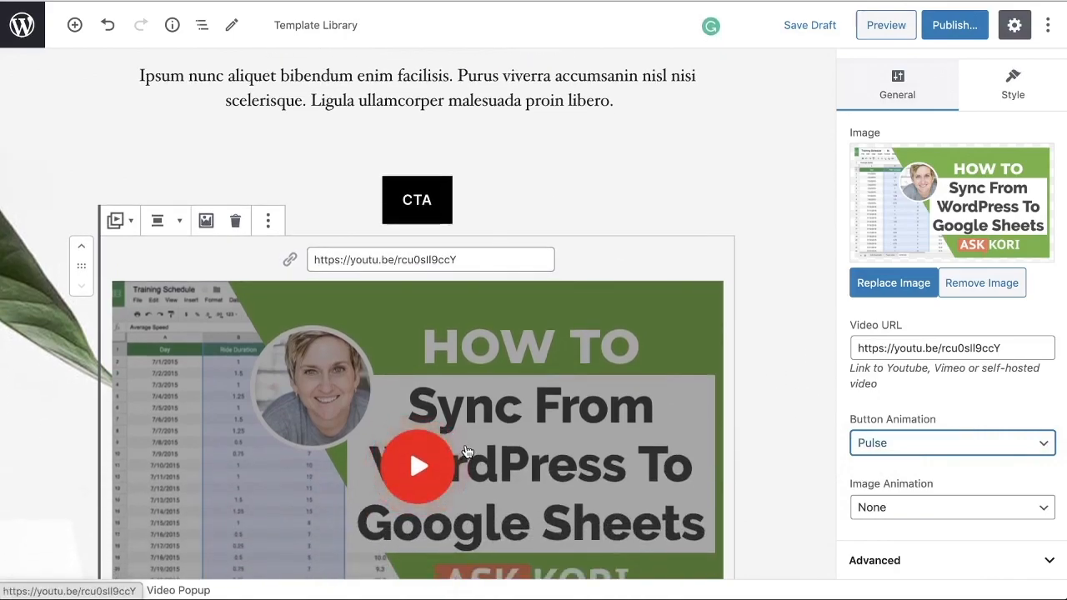
Step: Keep the Video Popup's button style at Default and set its image size to Medium Large - 768 x 0
scroll(933, 475, up, 1)
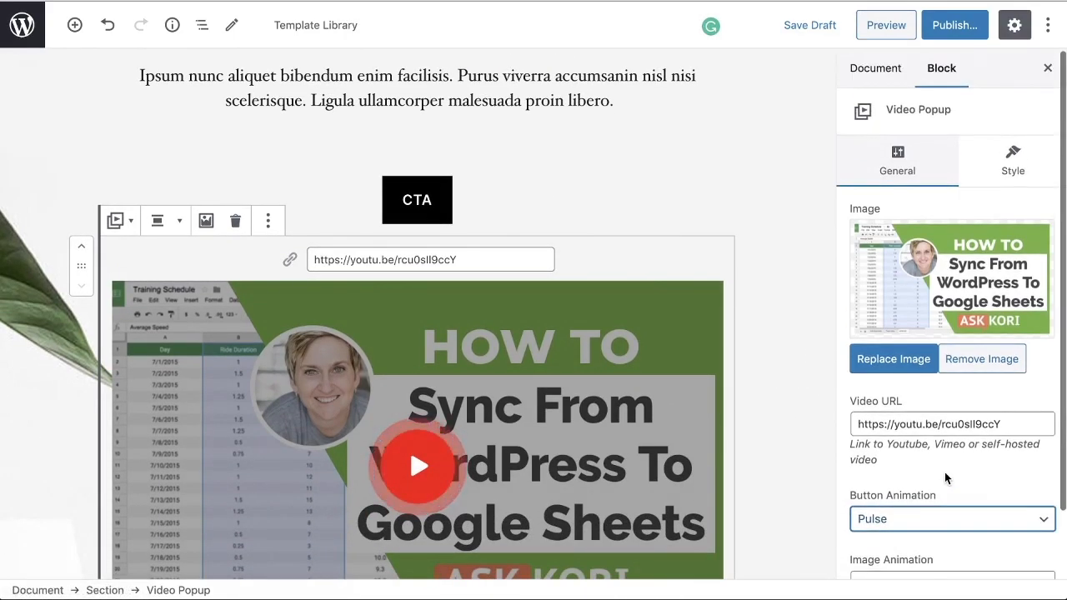
click(1011, 160)
scroll(933, 309, down, 1)
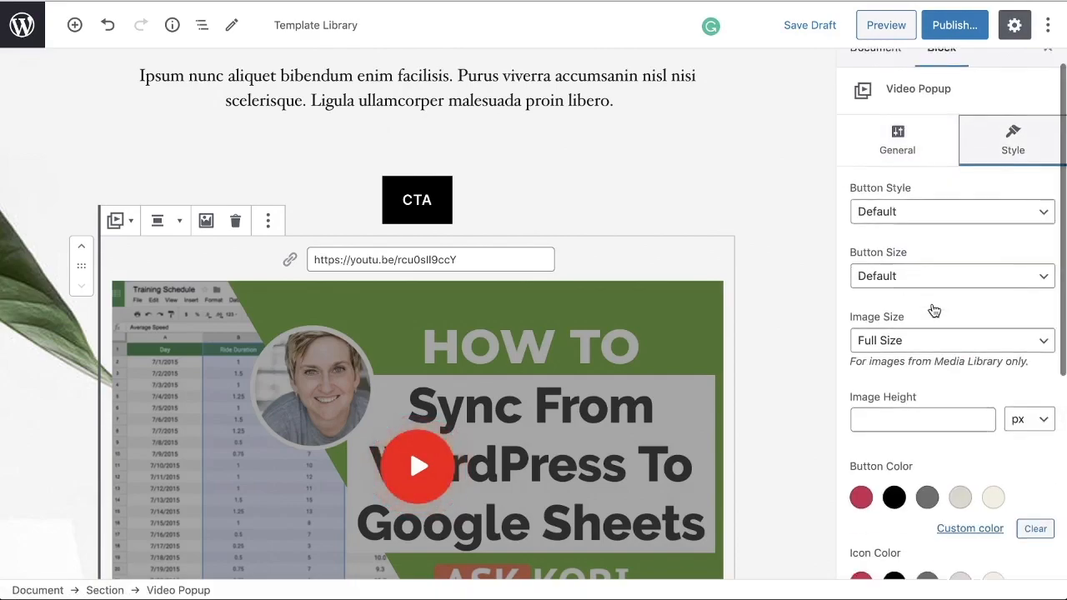
click(920, 195)
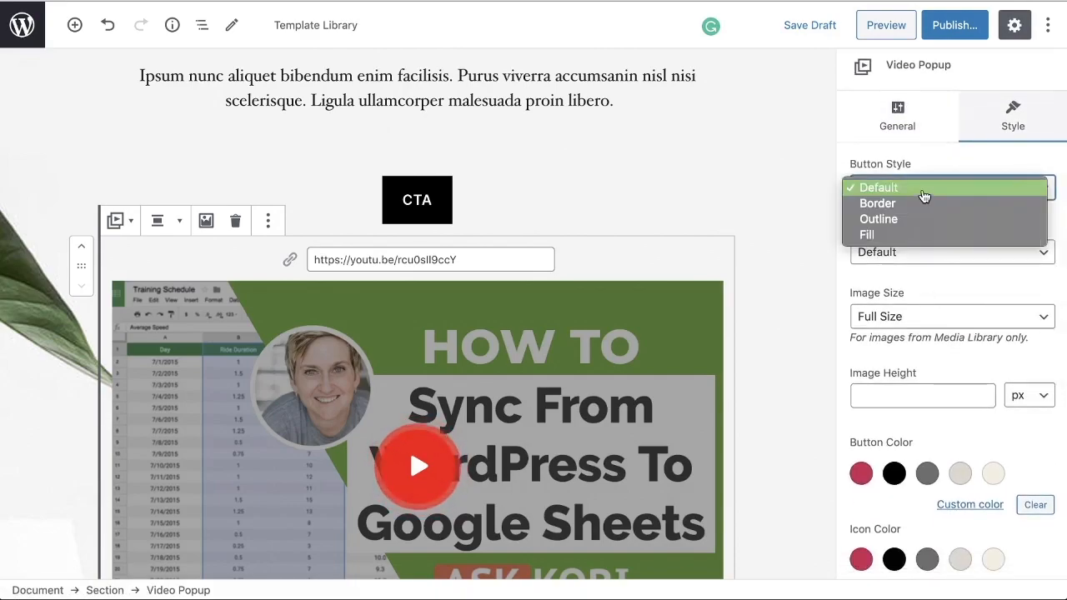
click(923, 173)
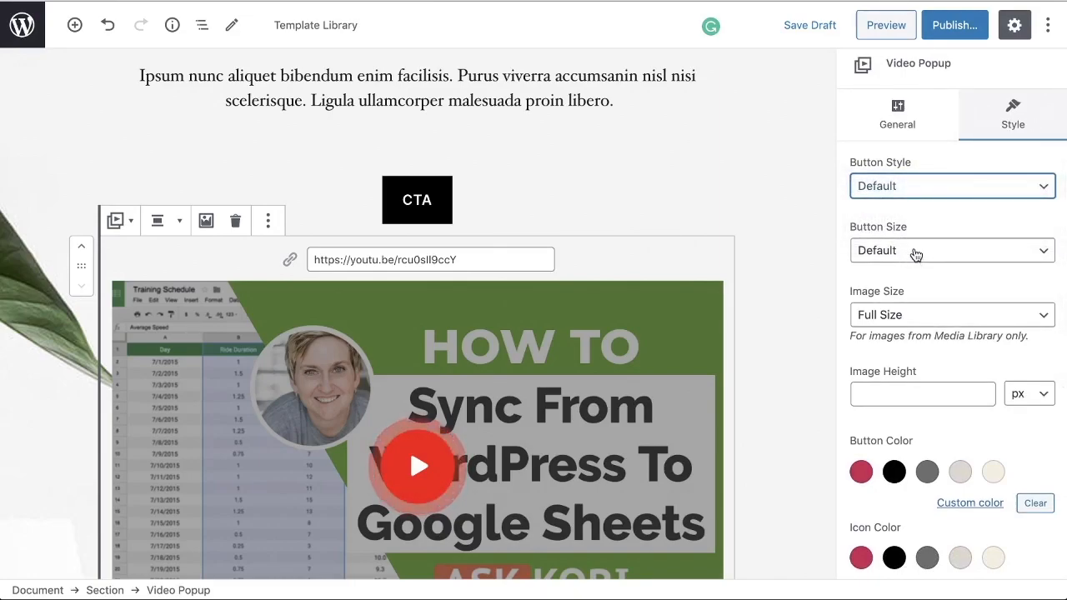
scroll(918, 324, down, 3)
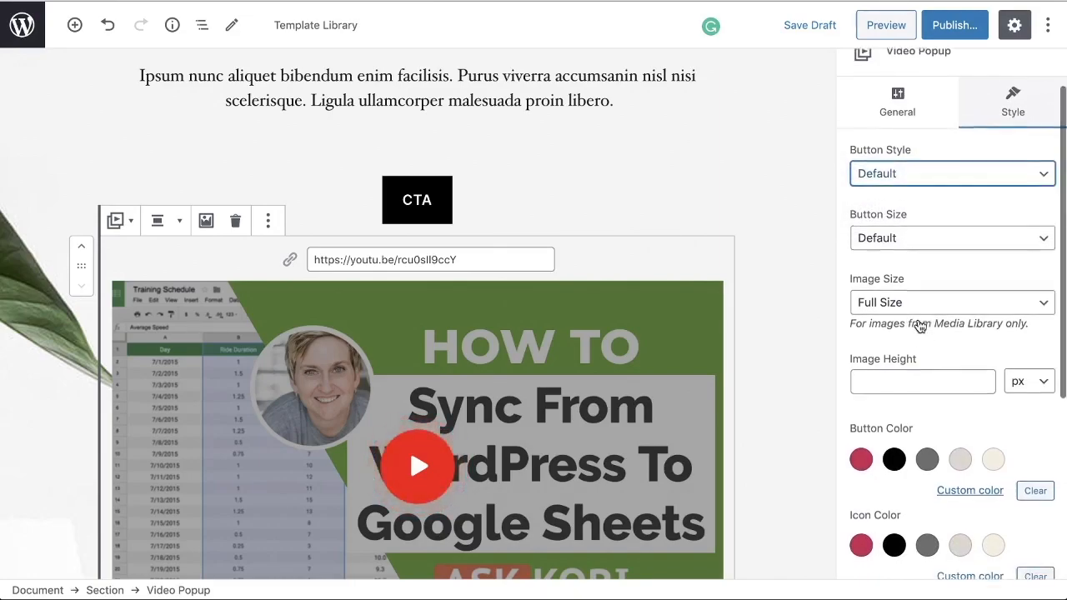
click(917, 189)
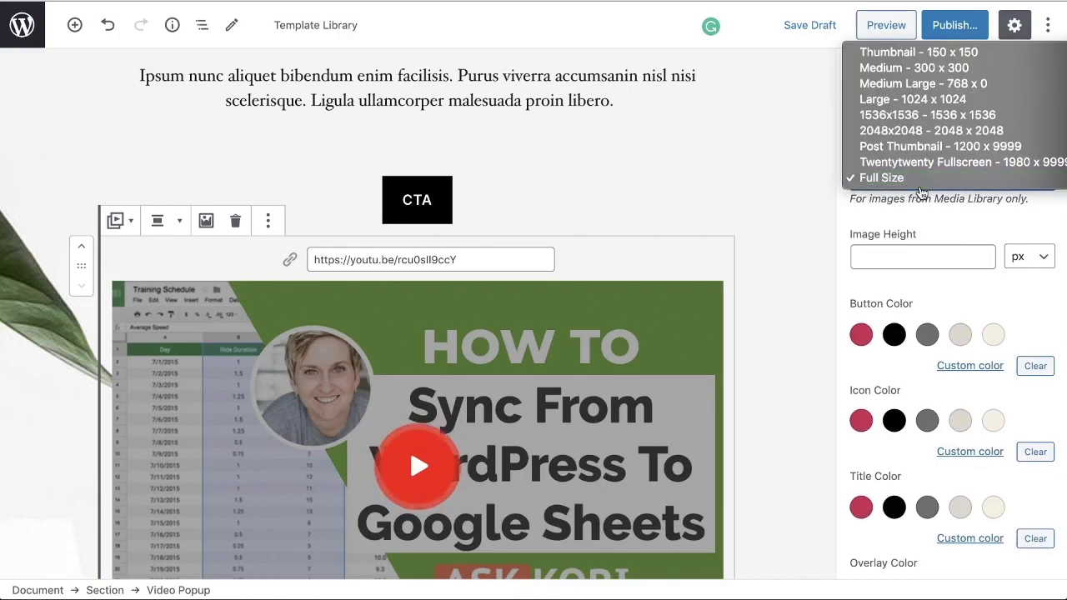
click(909, 99)
click(909, 178)
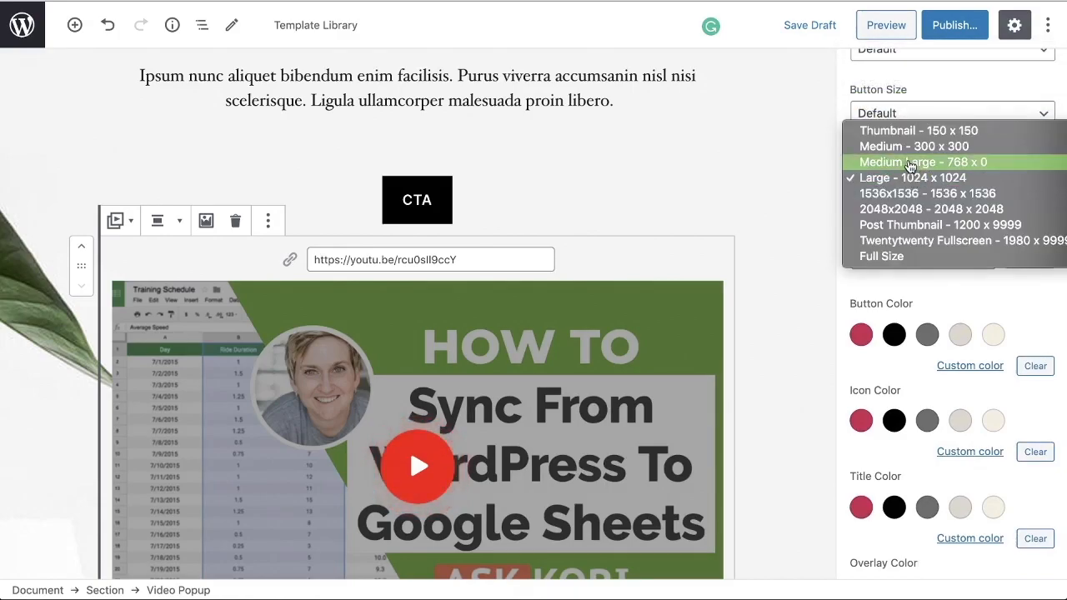
click(910, 163)
Step: Set the Video Popup's overlay opacity to 40
scroll(920, 230, down, 2)
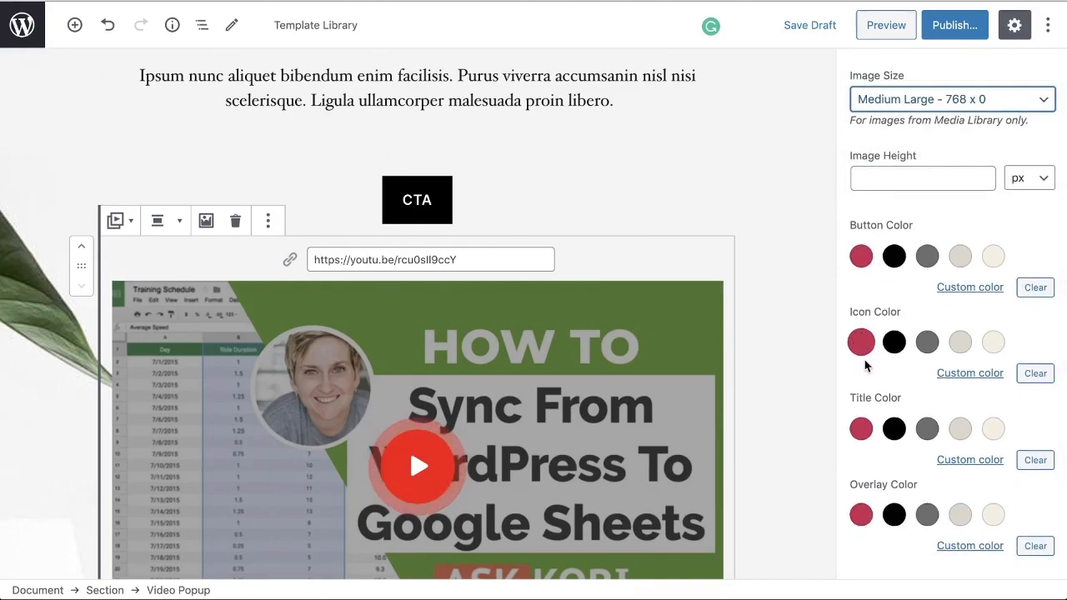
click(862, 517)
scroll(886, 492, down, 3)
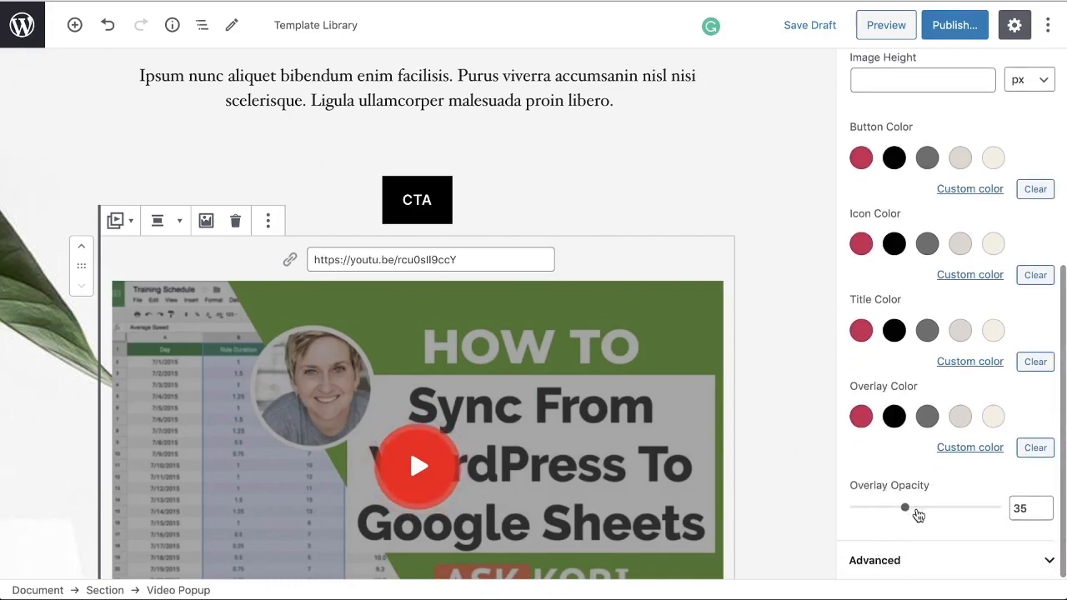
mouse_move(904, 510)
mouse_down()
mouse_move(939, 512)
mouse_move(874, 512)
mouse_move(915, 513)
mouse_up()
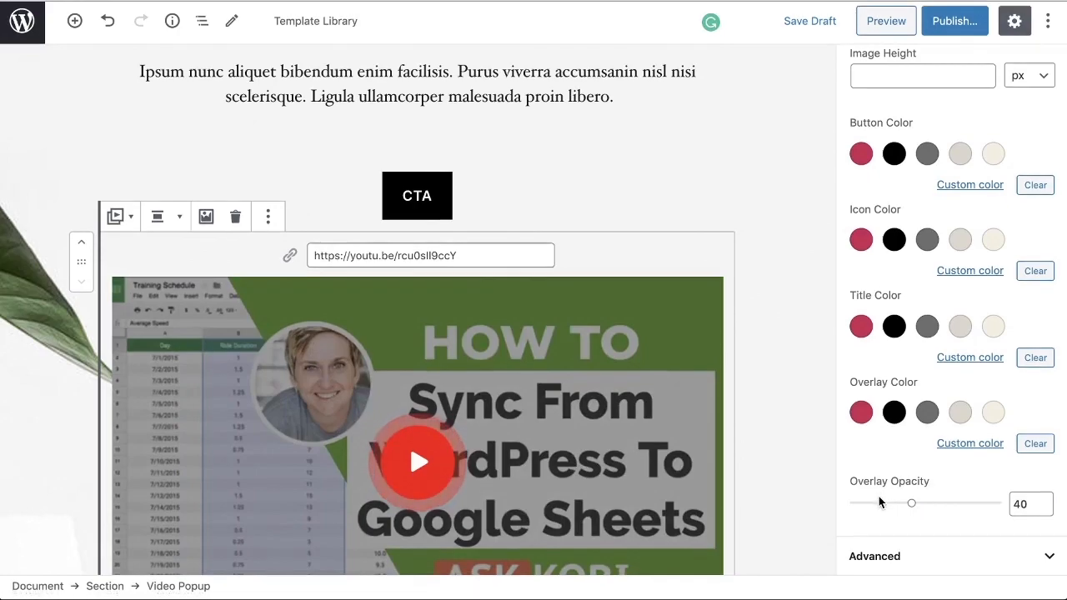
Step: Preview the page, open and close the video popup to test it, and return to the page editor
click(882, 25)
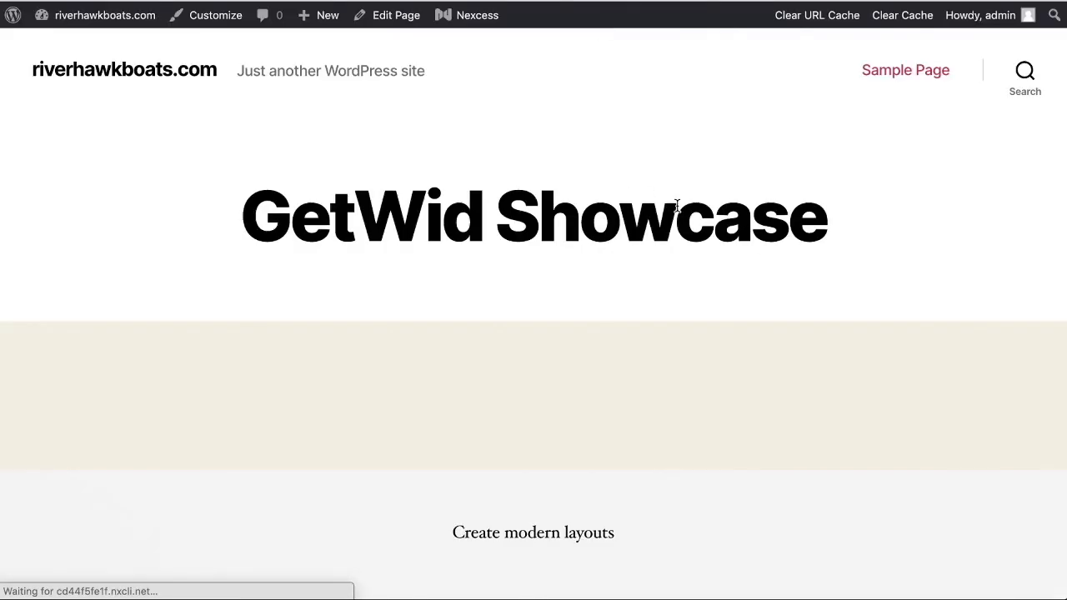
scroll(647, 263, down, 5)
scroll(648, 263, down, 5)
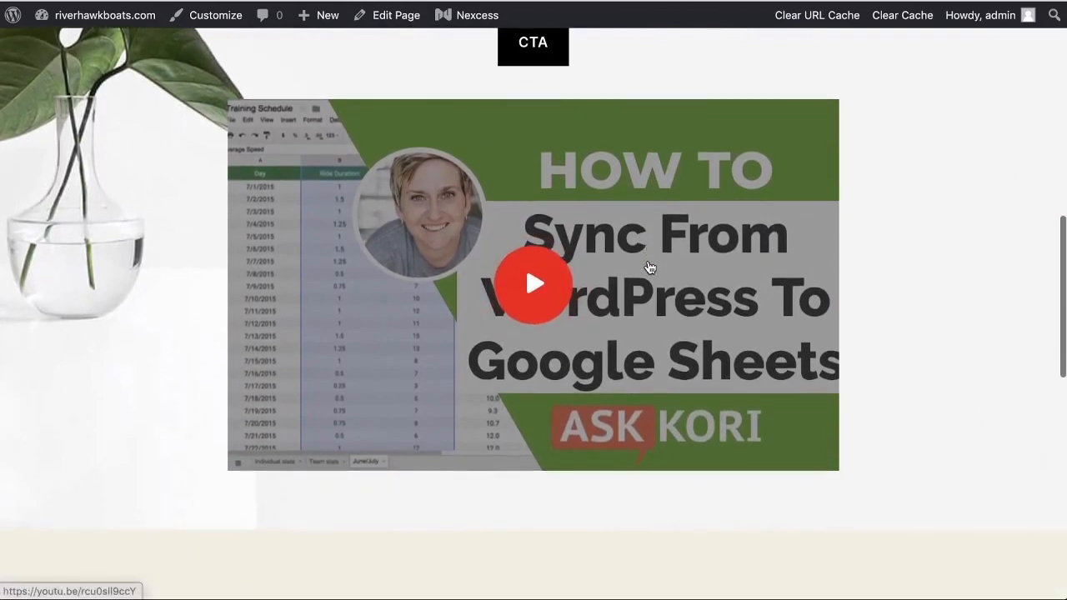
click(528, 288)
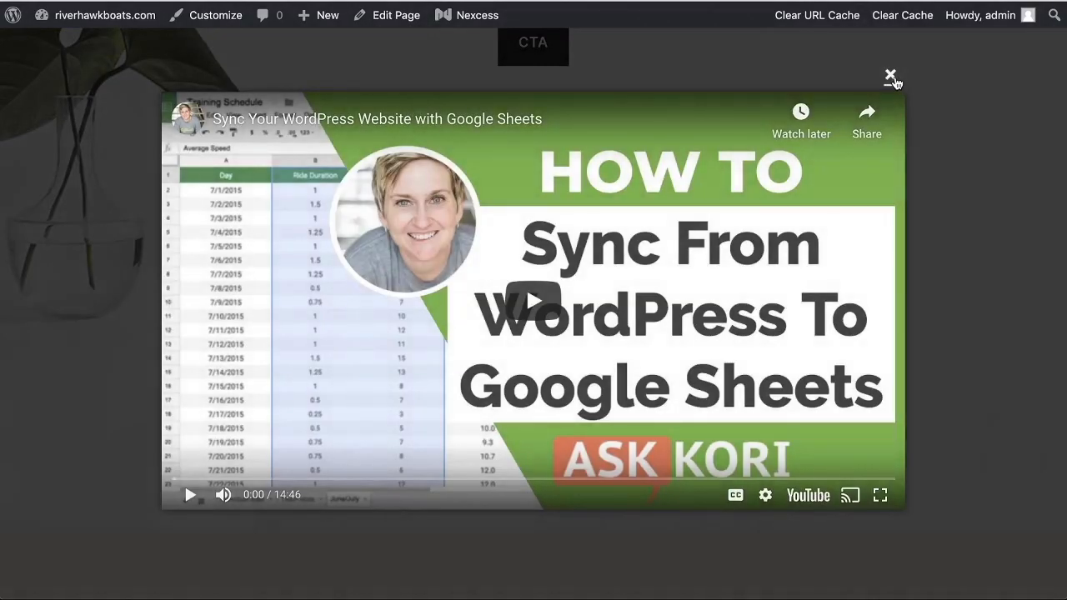
click(891, 75)
scroll(950, 146, up, 10)
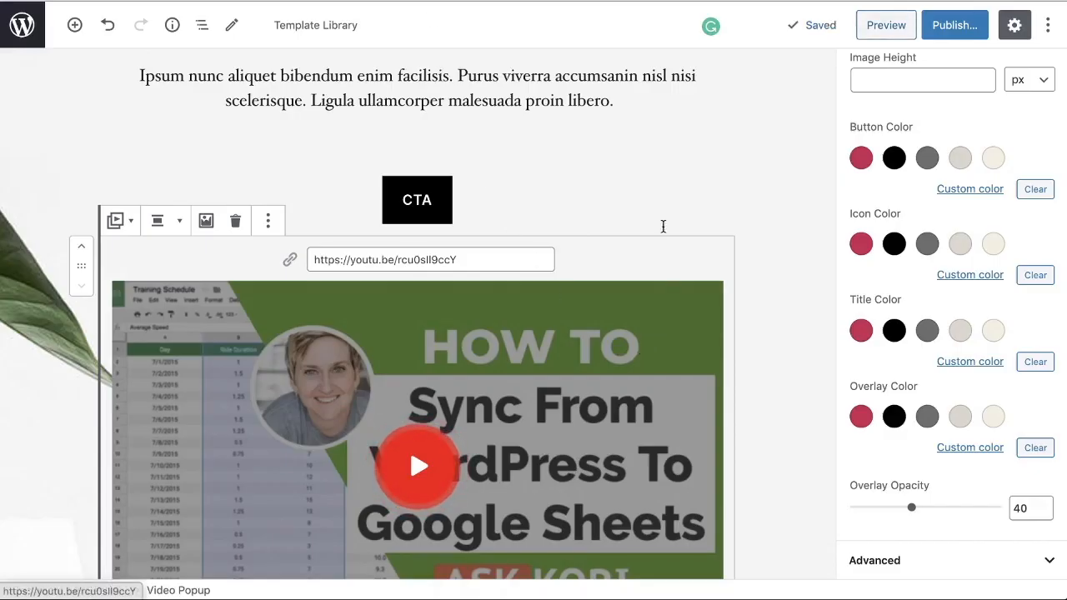
click(664, 159)
Step: Add an Image Hotspot block below the Video Popup in the hero section
scroll(613, 297, down, 6)
click(417, 355)
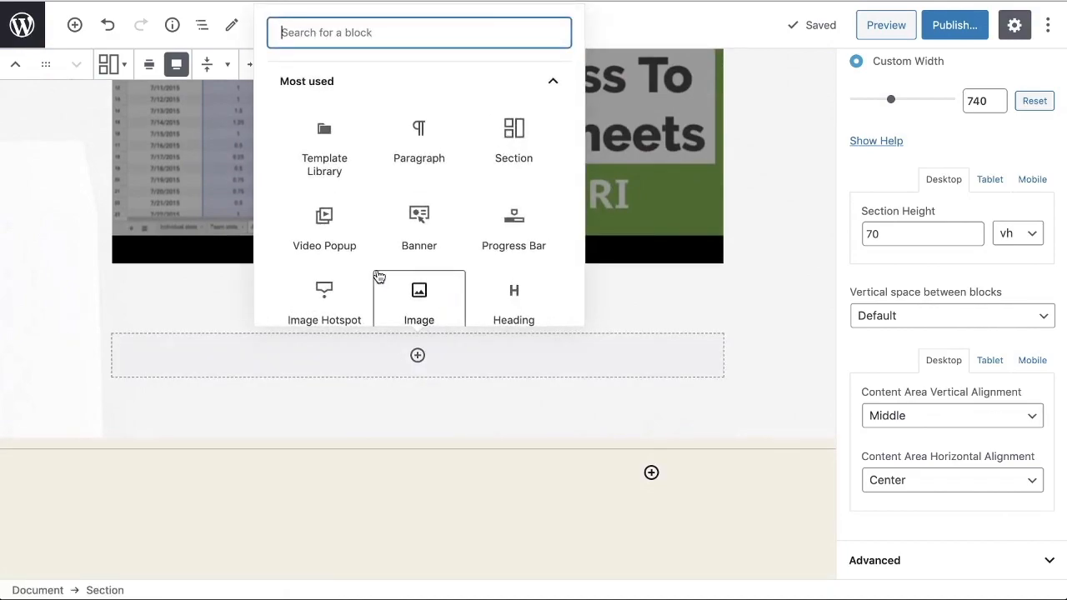
scroll(379, 277, down, 1)
click(324, 267)
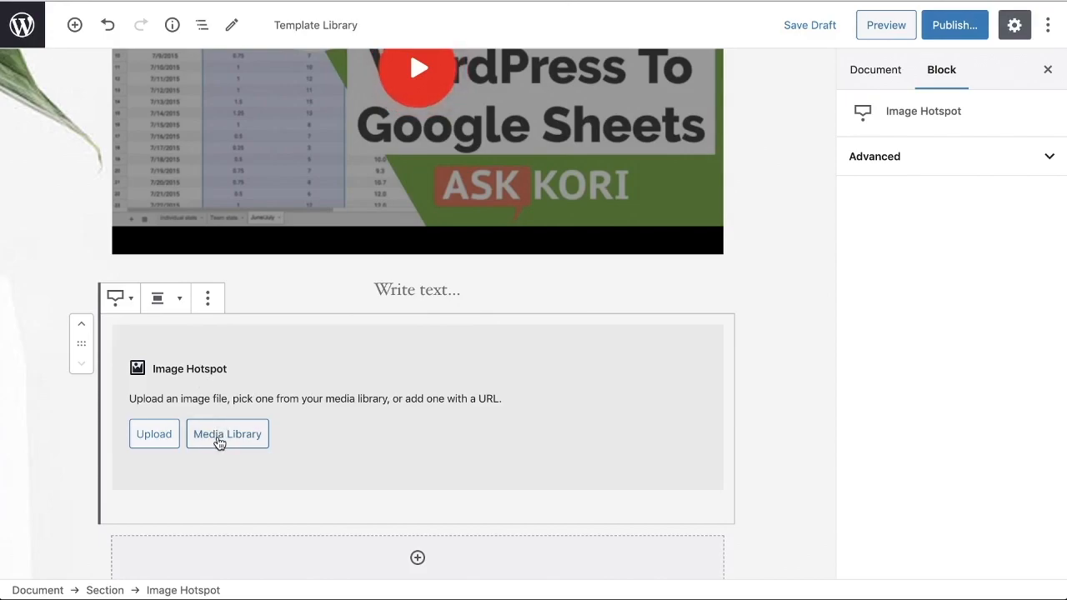
Step: Choose the mountain lake photo from the media library as the Image Hotspot's image
click(220, 435)
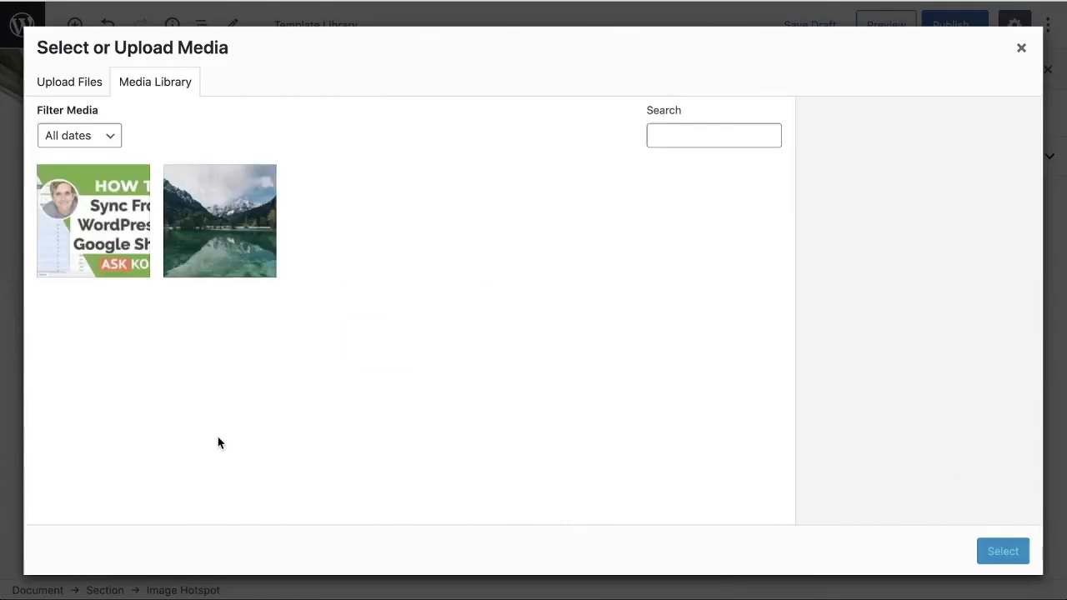
click(237, 249)
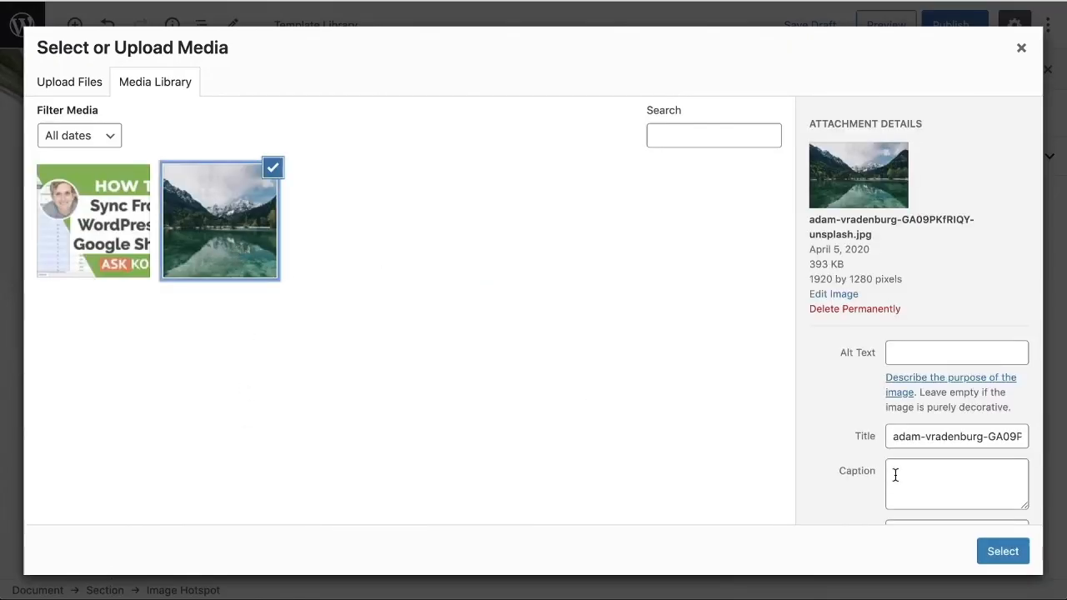
click(1000, 551)
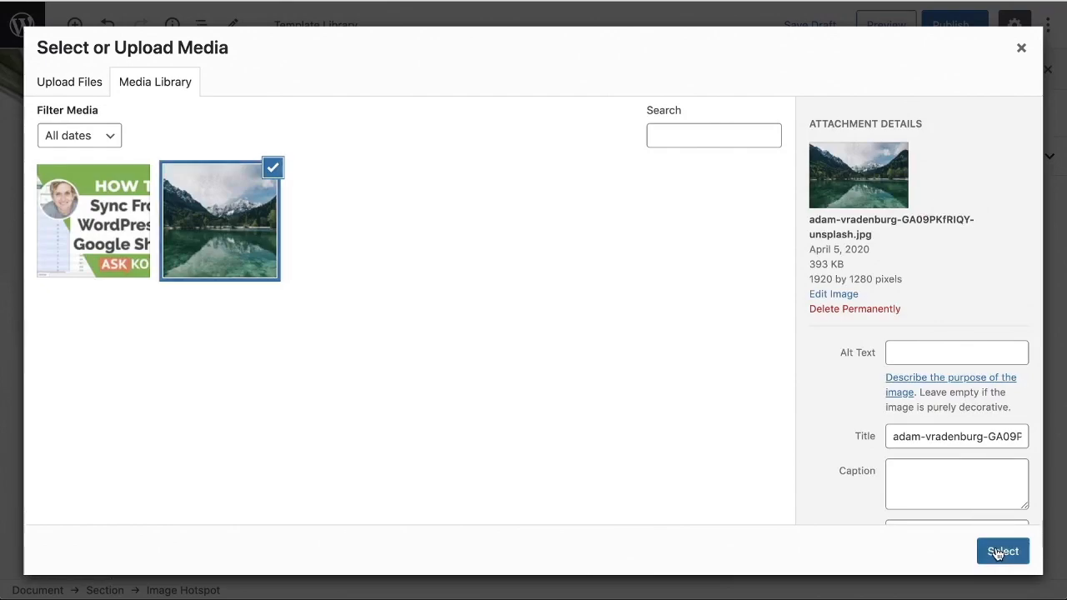
scroll(652, 389, down, 2)
scroll(652, 385, down, 2)
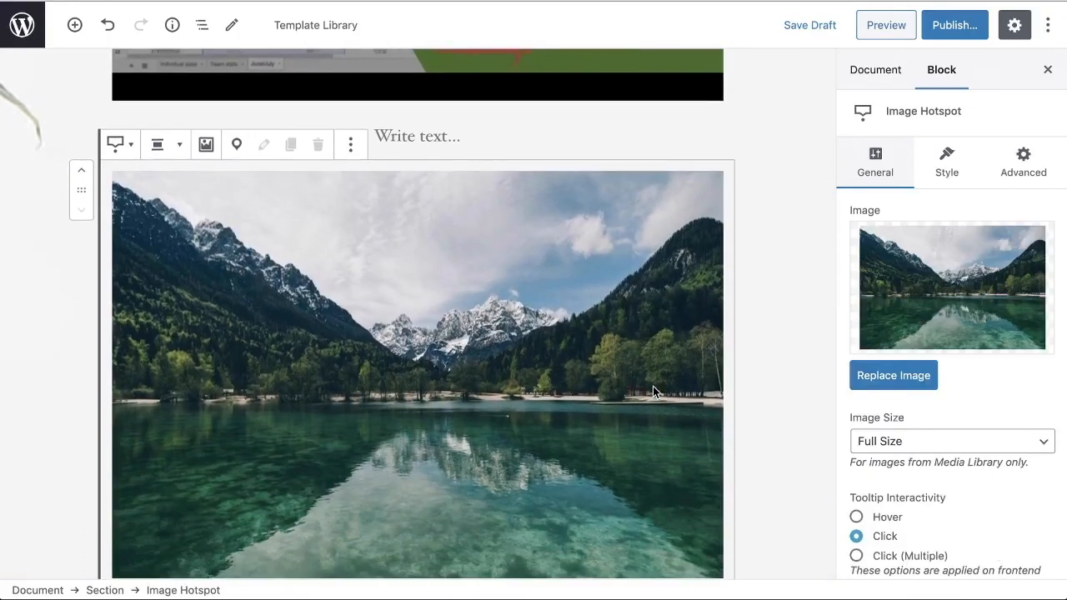
scroll(653, 386, up, 1)
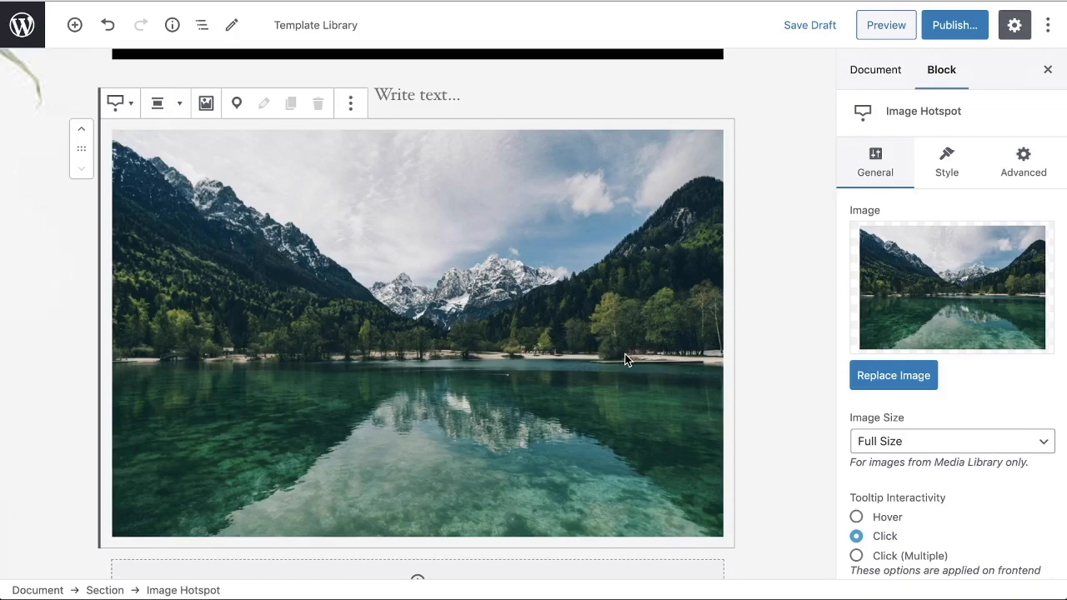
Step: Add a hotspot at the foot of the central mountains titled "Hiking Trails" with popup content "Visit over 12 hiking trails to explore our beautiful park"
click(239, 110)
click(239, 107)
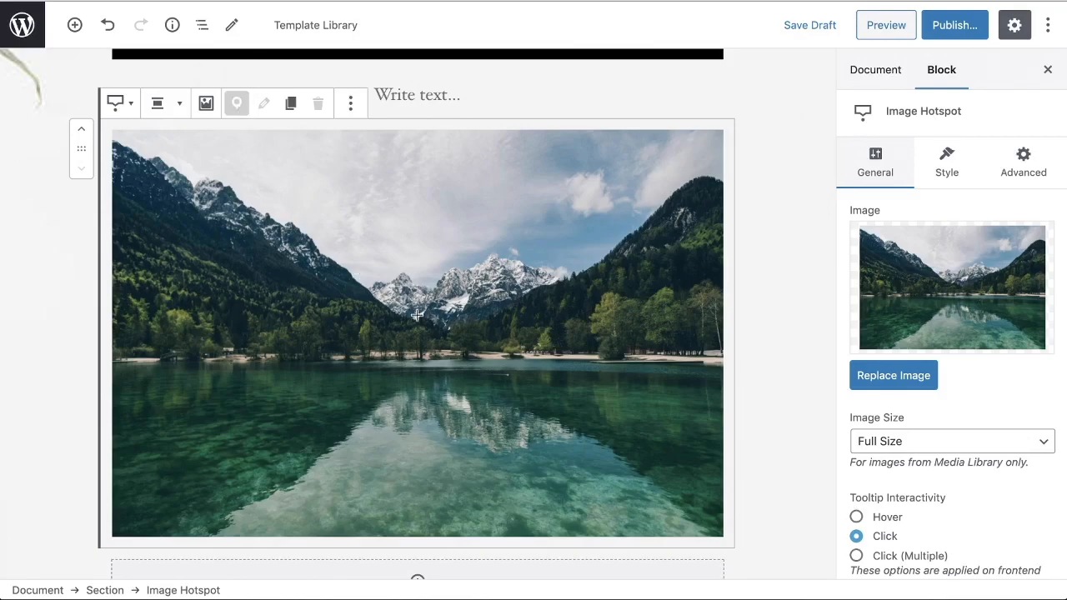
click(426, 315)
click(427, 234)
text(Hiking Trails)
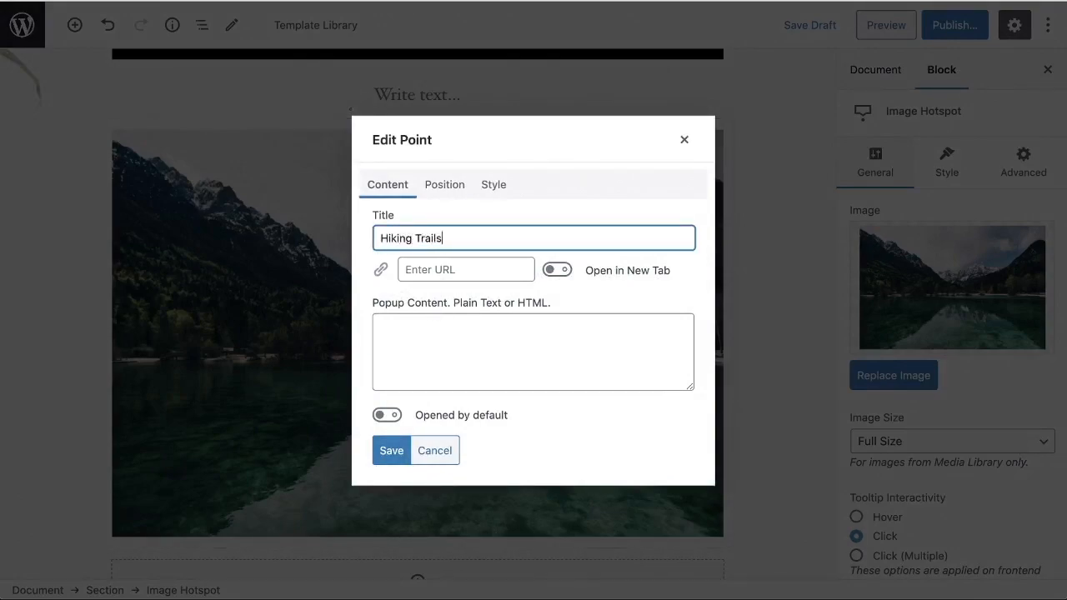
click(514, 357)
text(Visit over 12 hiking trails to explore our)
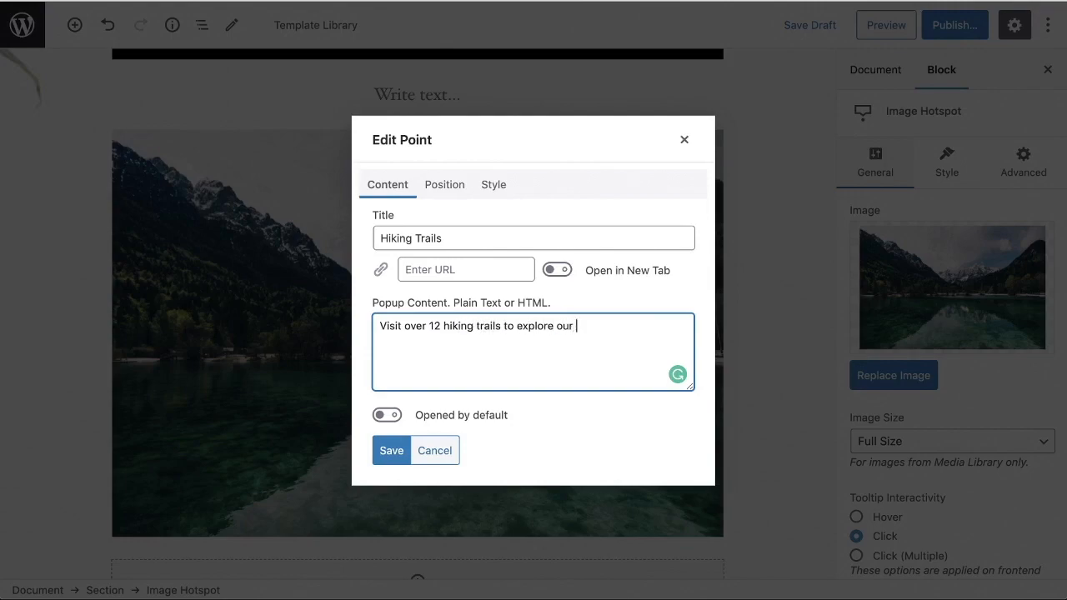
text(utiful park)
click(392, 451)
click(388, 275)
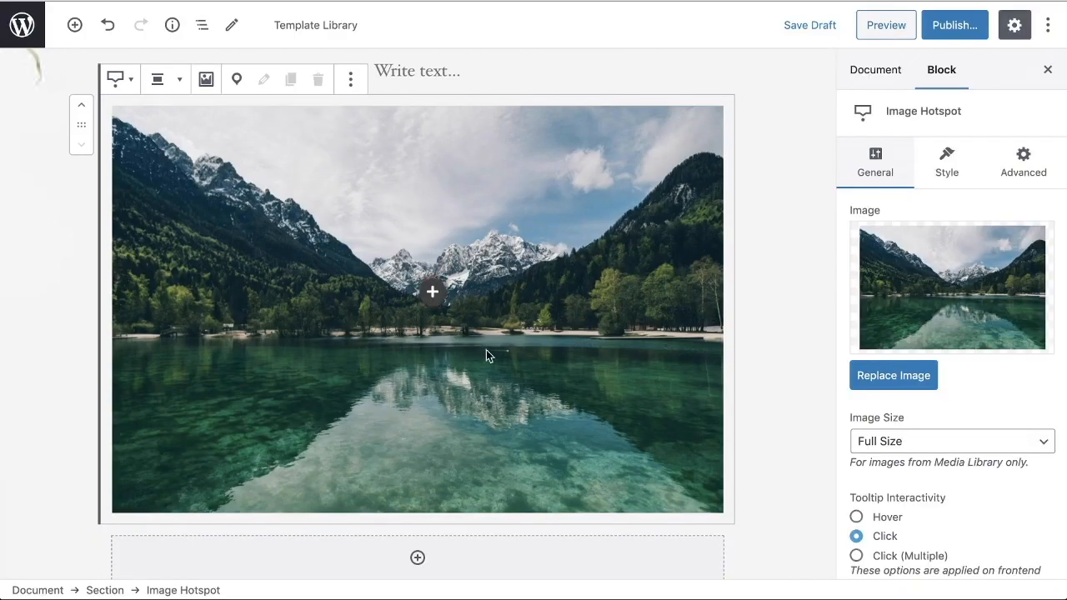
Step: Add a hotspot on the lake's left shore titled "Picnic Area" with popup content "Text here"
click(238, 78)
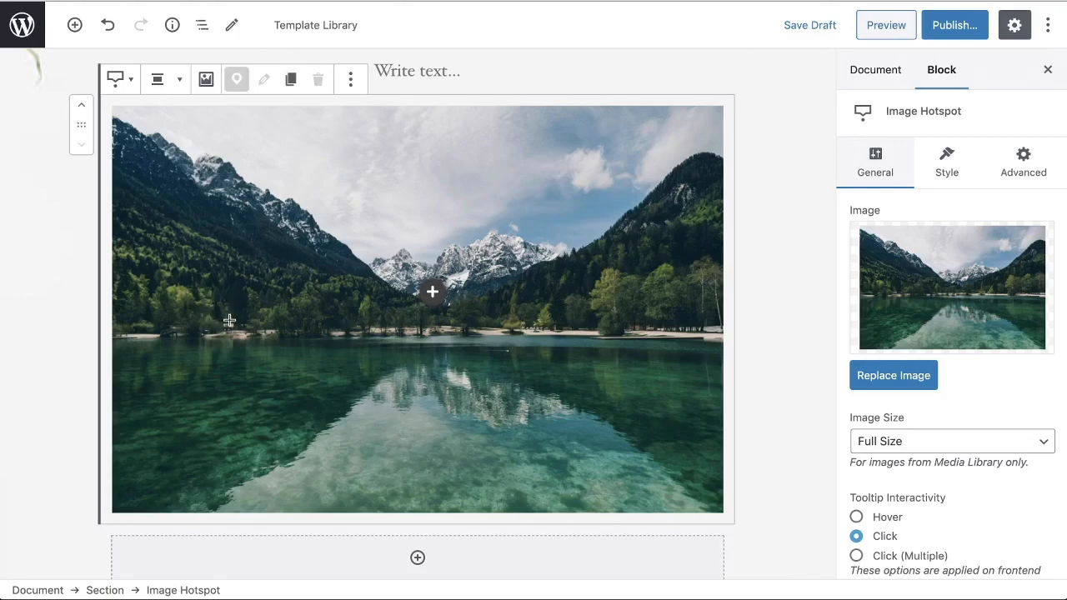
click(231, 322)
click(432, 242)
text(Picnic Area)
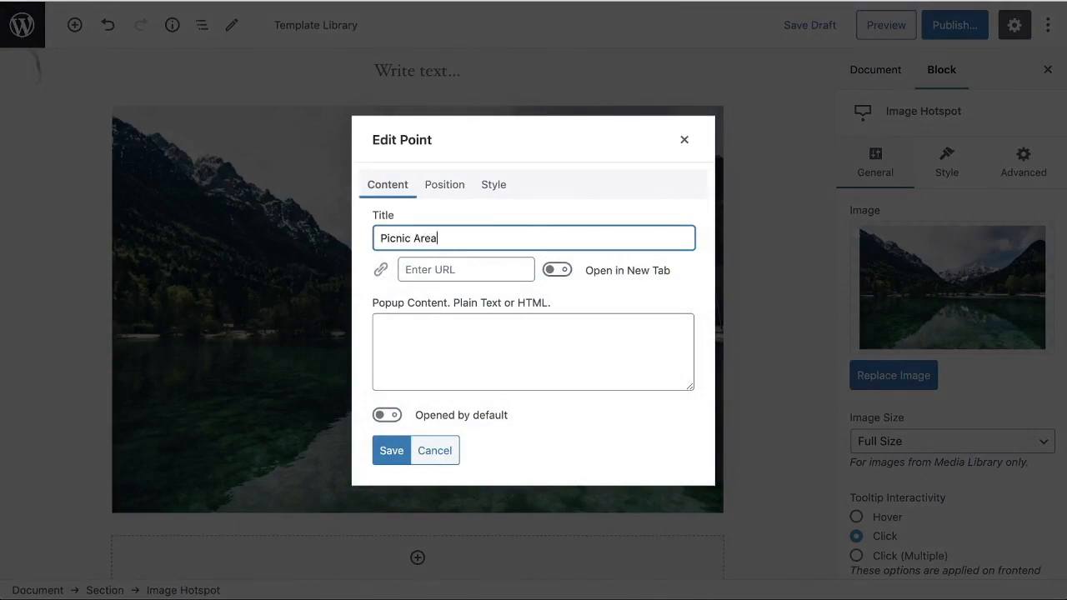
click(472, 318)
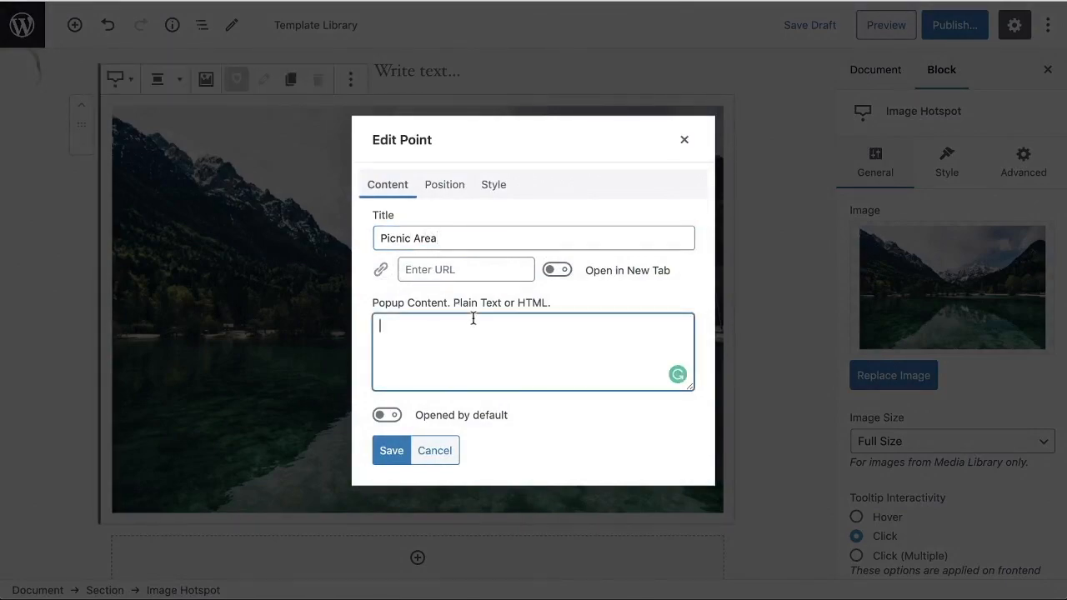
text(Text here)
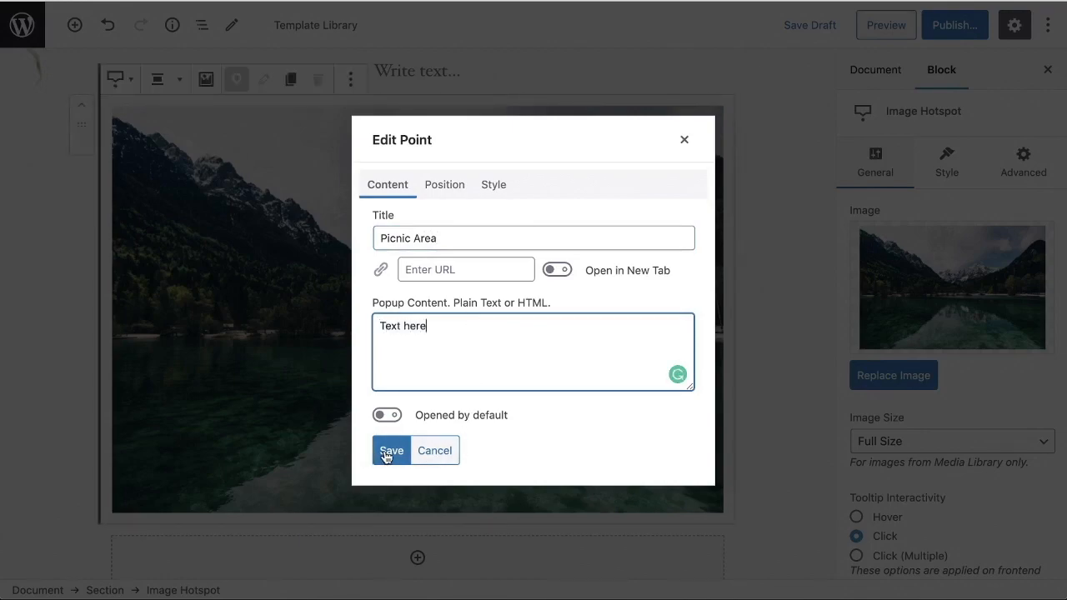
click(389, 451)
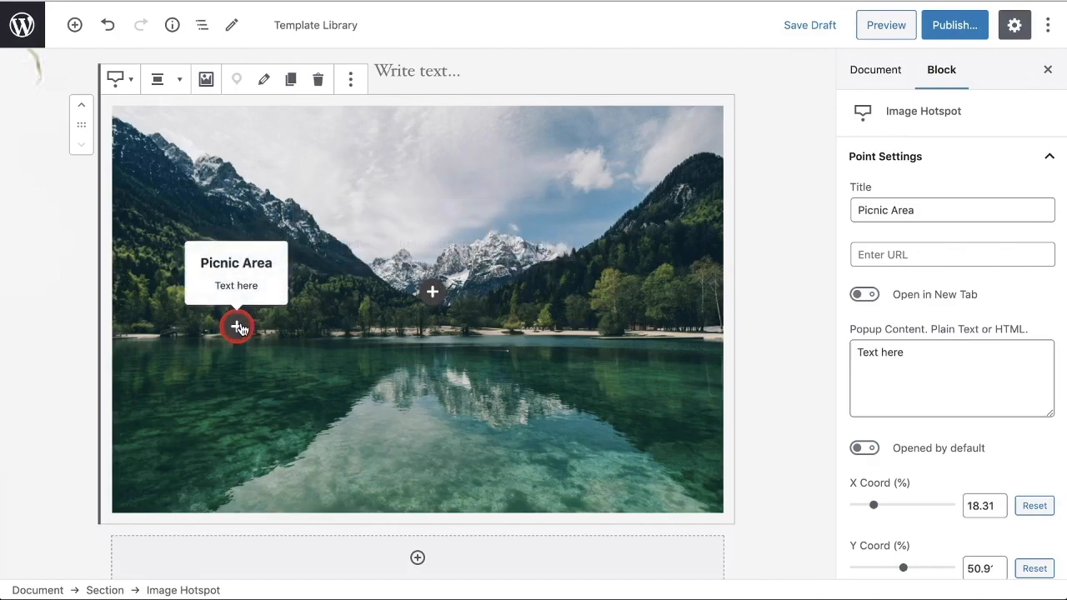
mouse_move(243, 331)
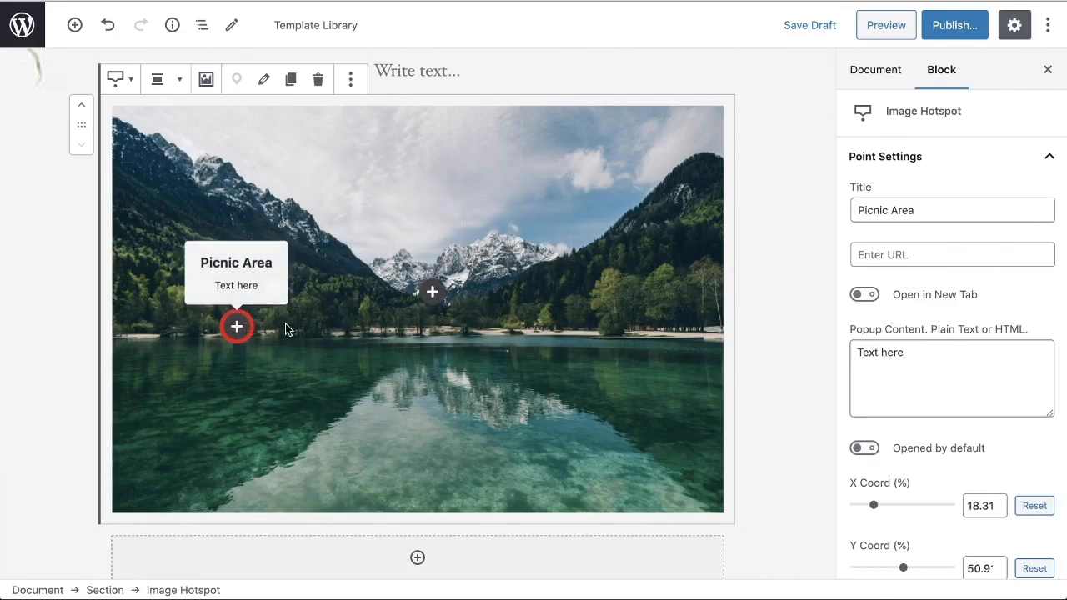
mouse_move(432, 308)
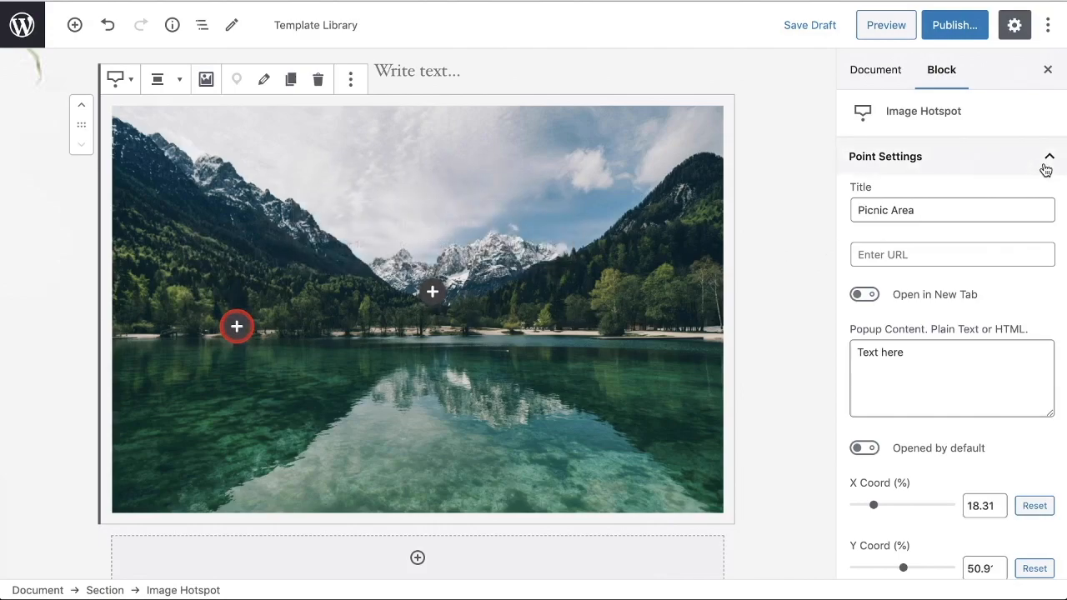
Step: Review the Picnic Area hotspot's settings for link, new-tab opening, coordinates, colours, tooltip position, popup width and point icon
click(926, 254)
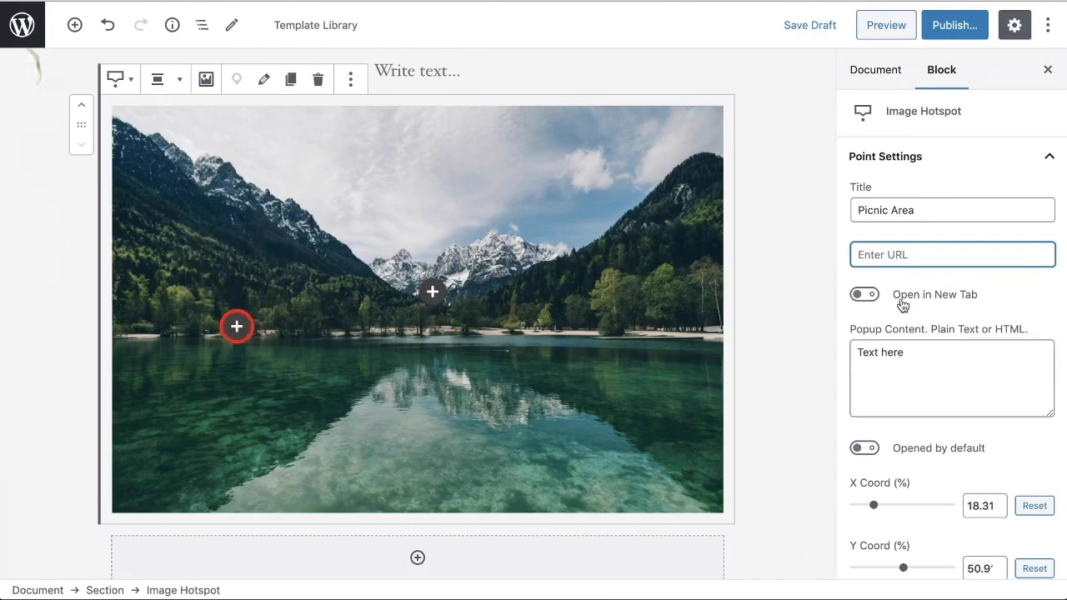
click(864, 301)
click(864, 300)
scroll(924, 367, down, 3)
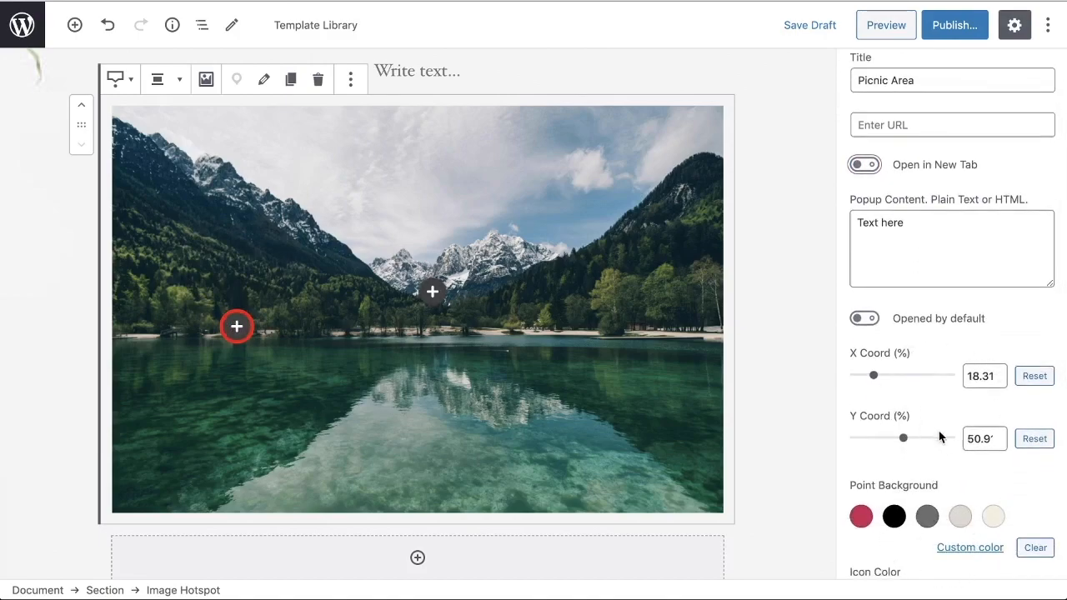
scroll(940, 438, down, 4)
scroll(929, 429, down, 2)
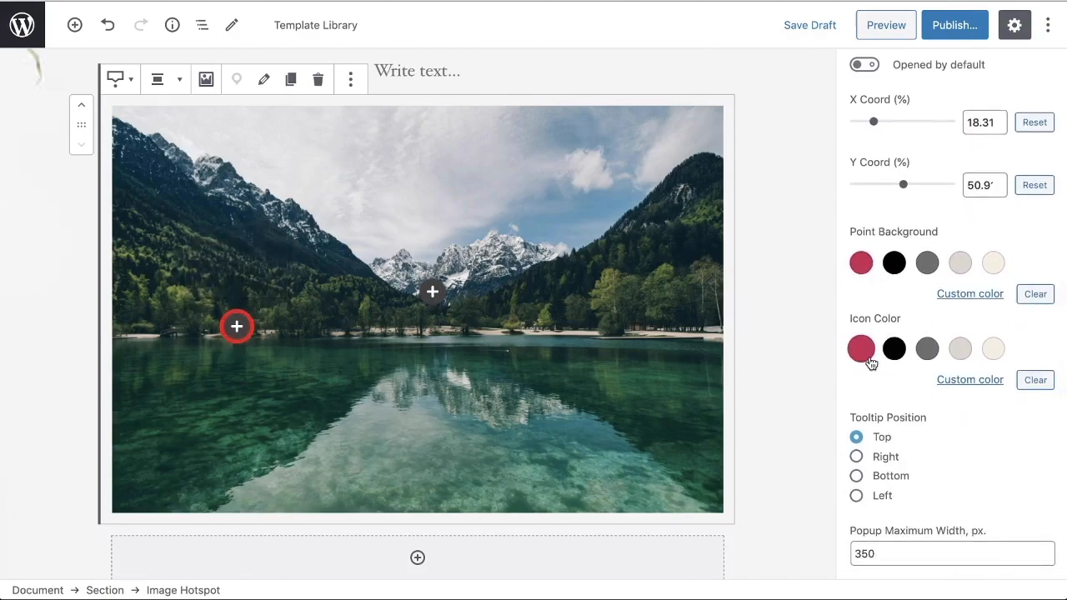
scroll(909, 408, down, 2)
scroll(910, 408, down, 1)
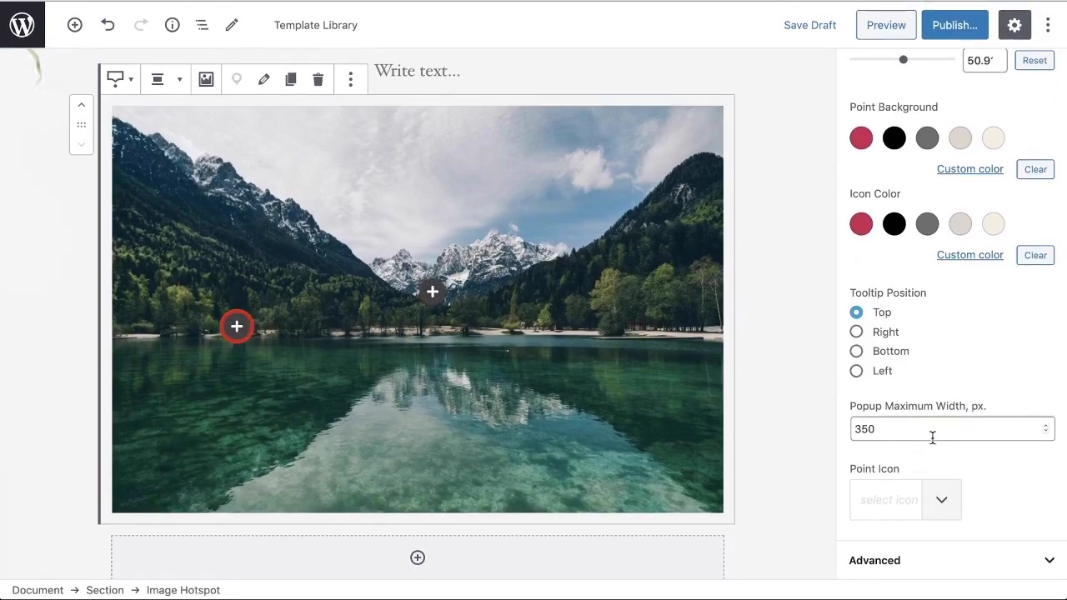
scroll(941, 450, up, 8)
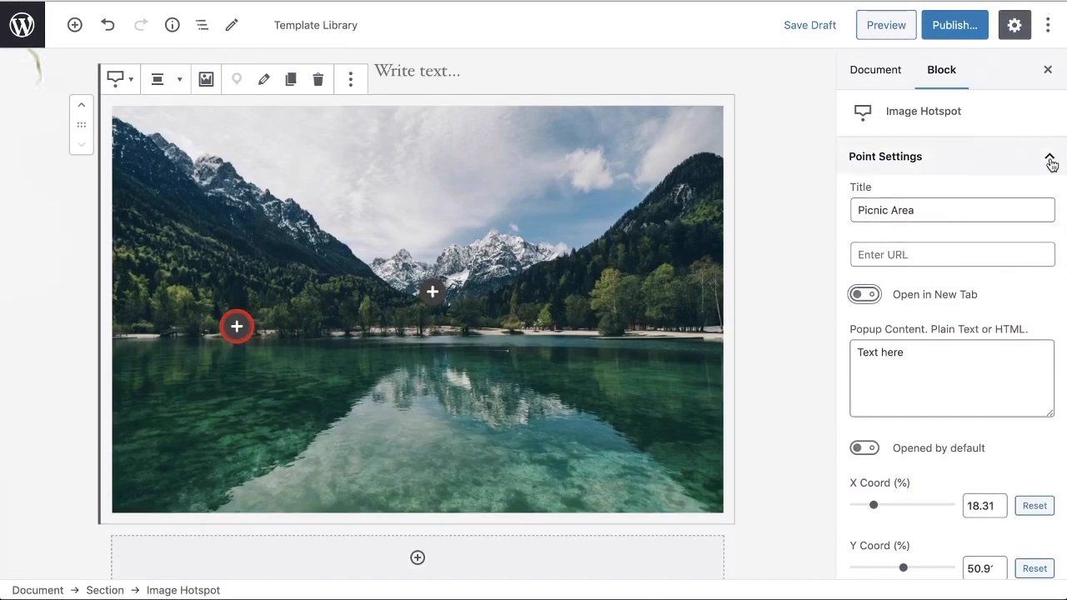
click(1051, 158)
Step: Add a hotspot on the lake's right shore titled "Kayak Rentals" with popup content "Open daily from 8 am to 5 pm"
click(286, 131)
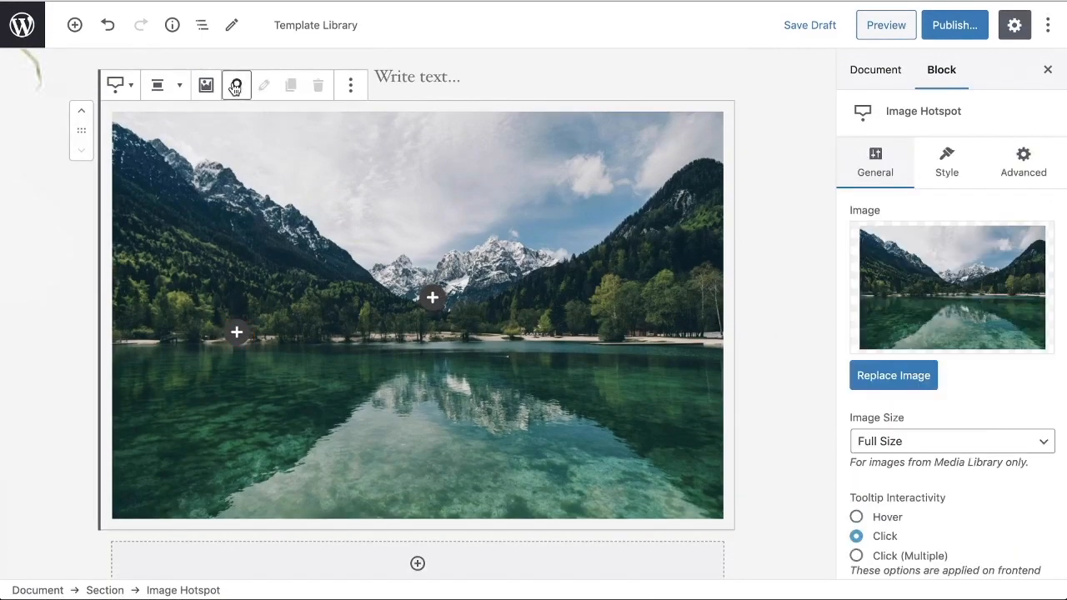
click(639, 319)
click(481, 237)
text(Kay)
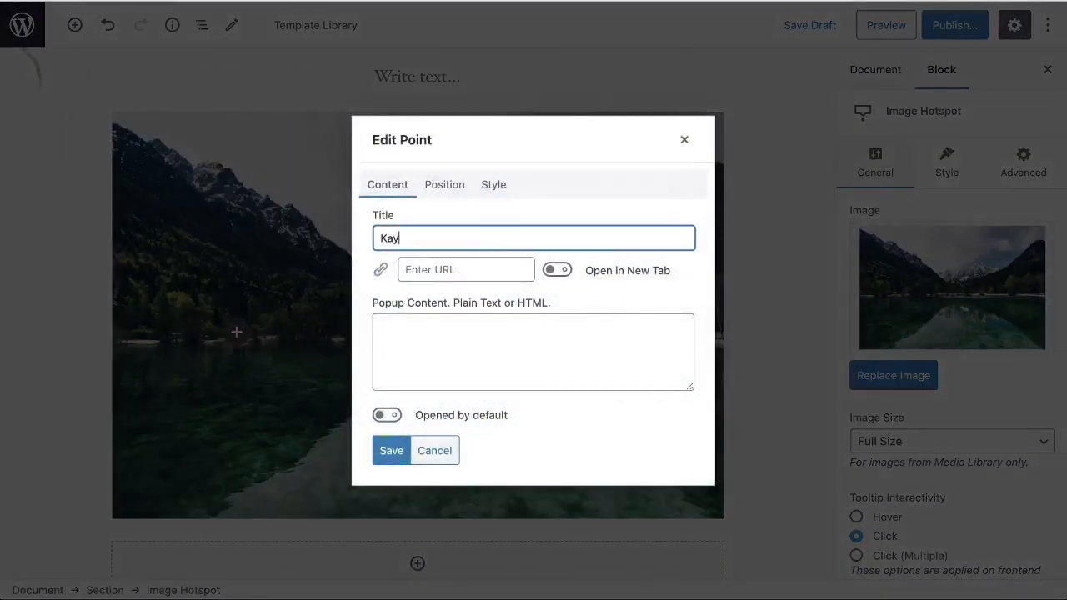
text(ak Rentals)
click(542, 351)
text(Open daily from 8 am to 5 pm)
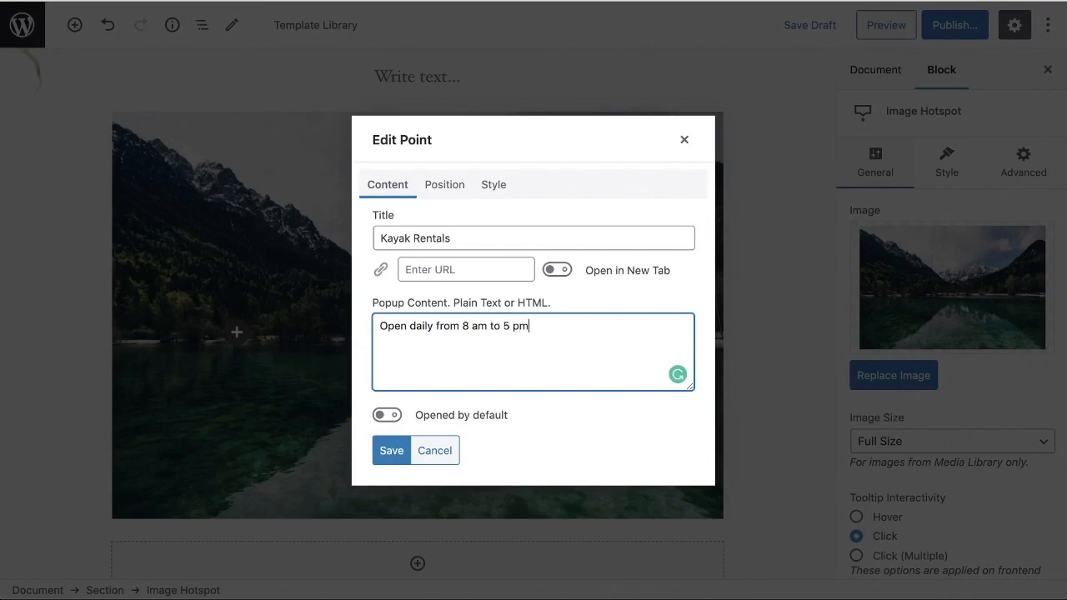
click(388, 454)
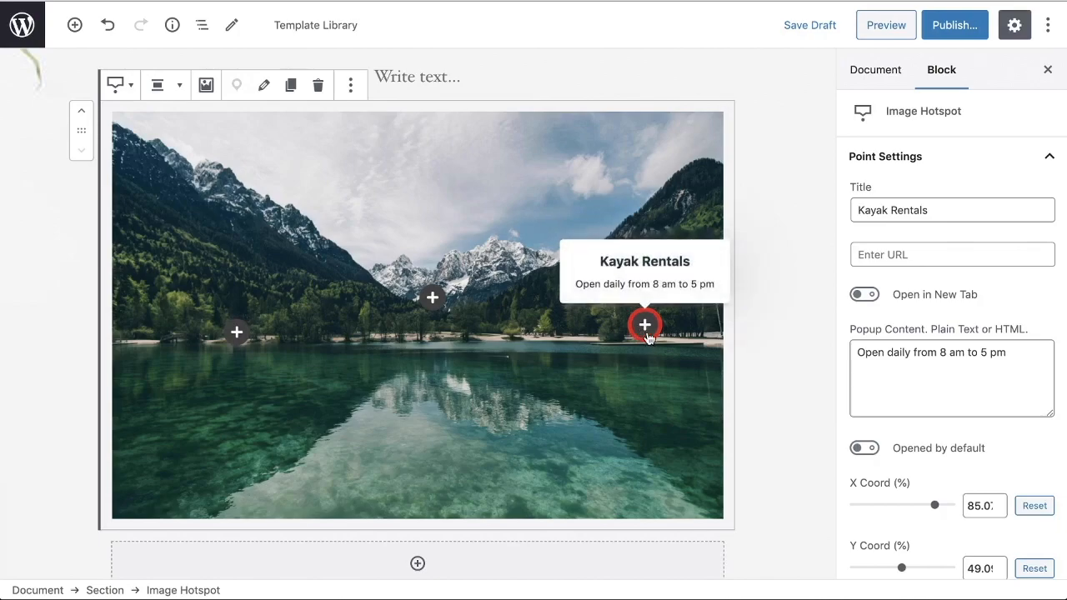
mouse_move(236, 333)
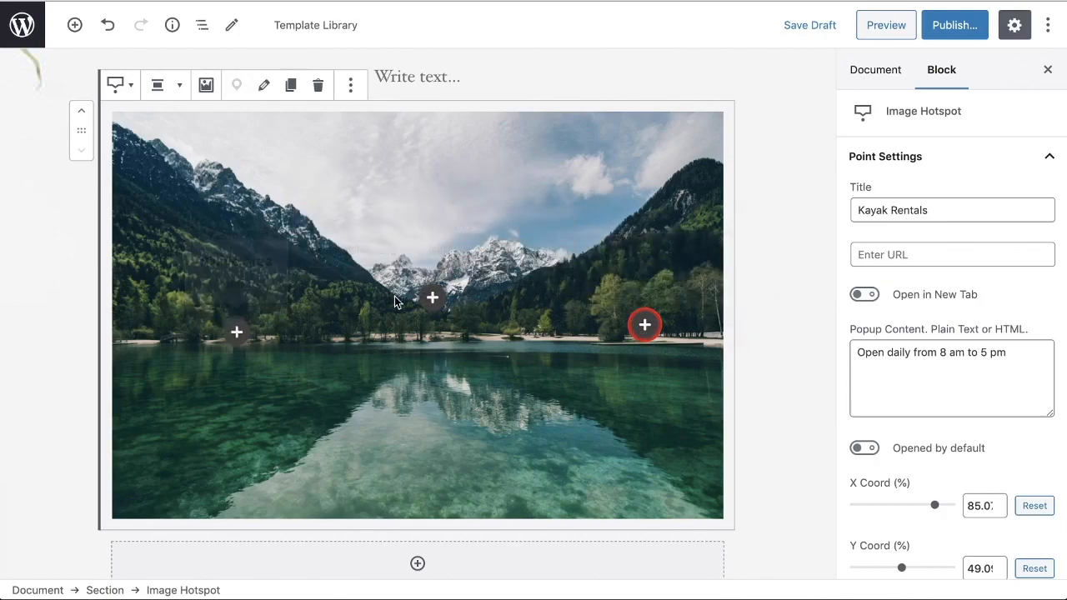
mouse_move(646, 325)
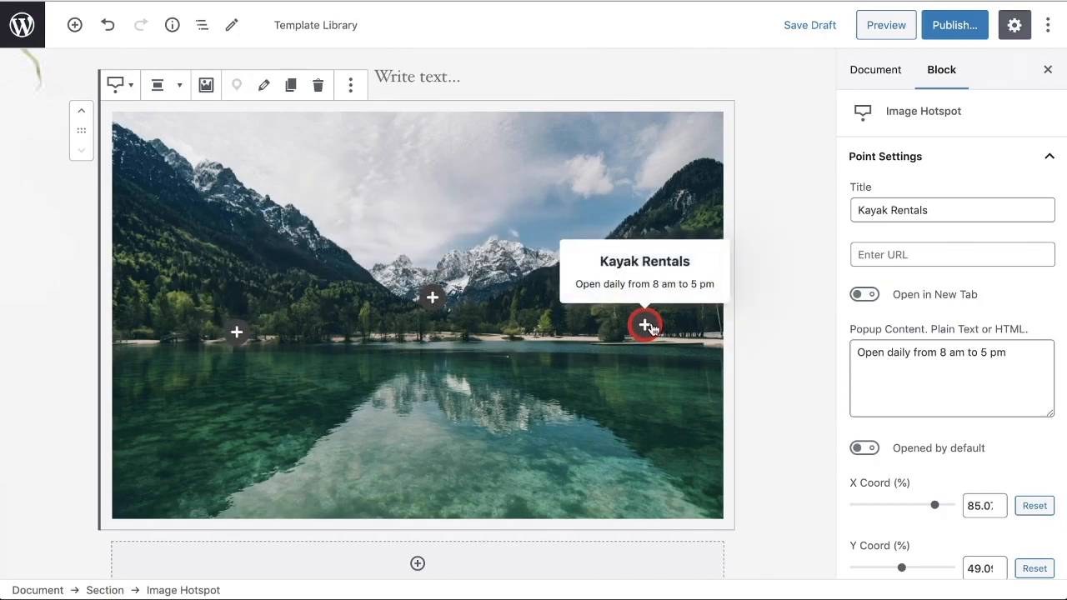
Step: Preview the page and open the Hiking Trails, Picnic Area and Kayak Rentals popups to test the hotspots
click(895, 28)
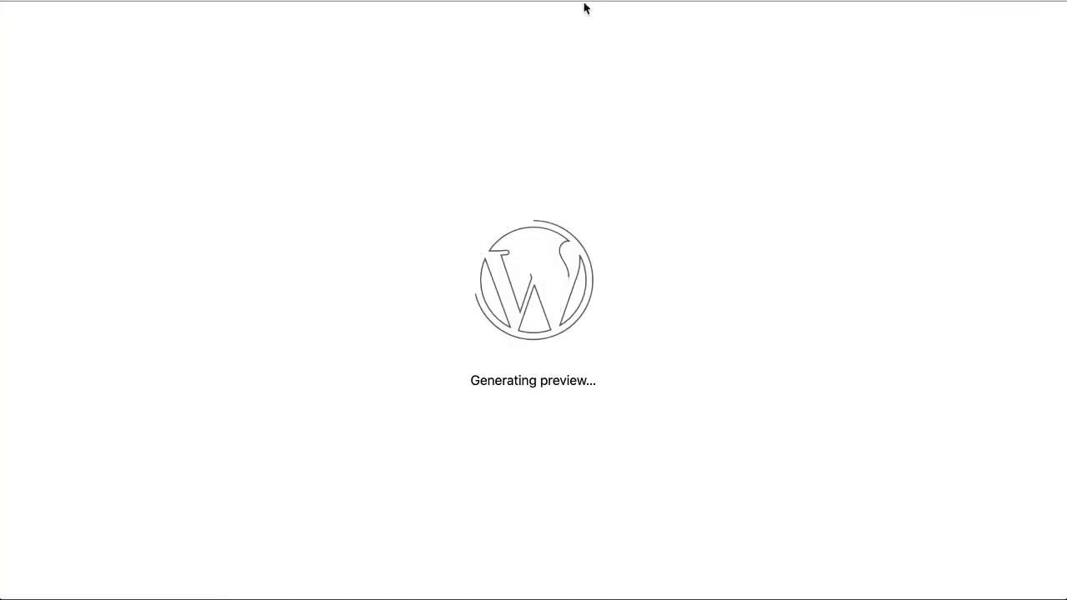
scroll(730, 190, down, 5)
scroll(732, 185, down, 9)
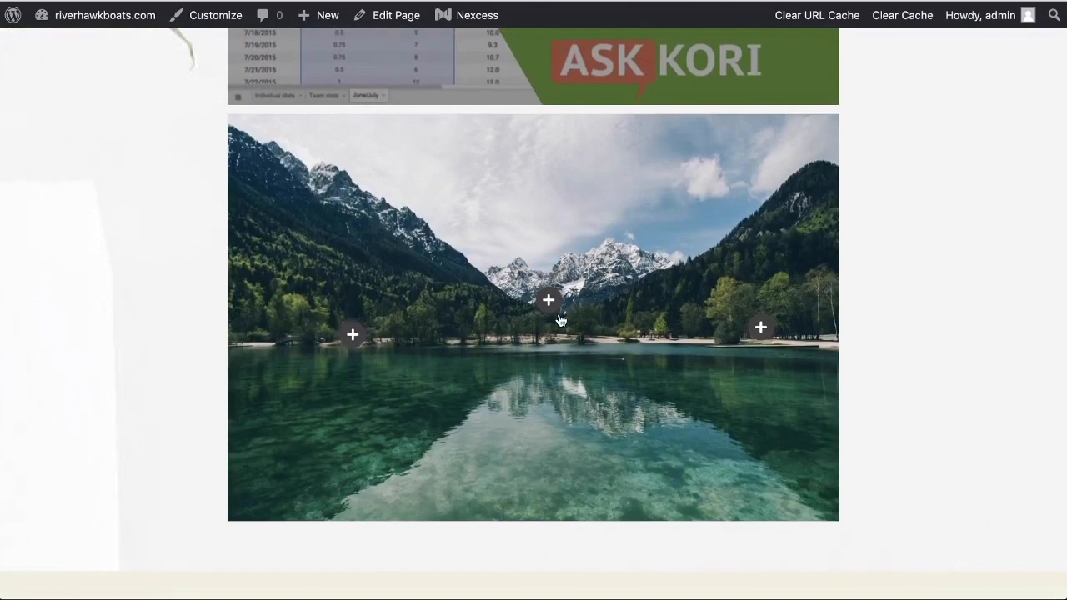
click(548, 303)
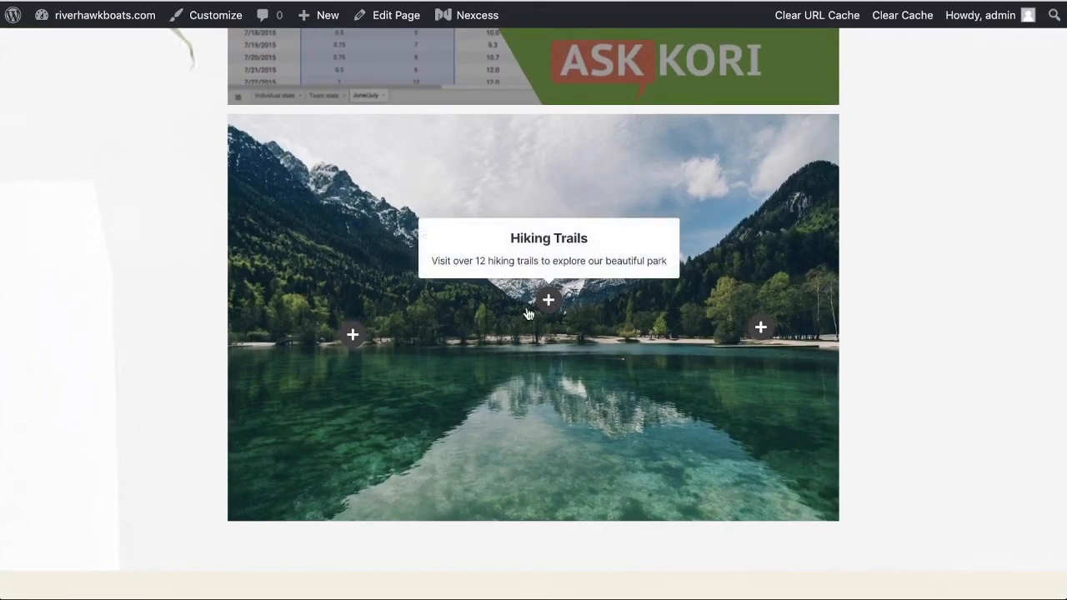
click(353, 334)
click(548, 302)
click(760, 328)
click(548, 301)
click(352, 335)
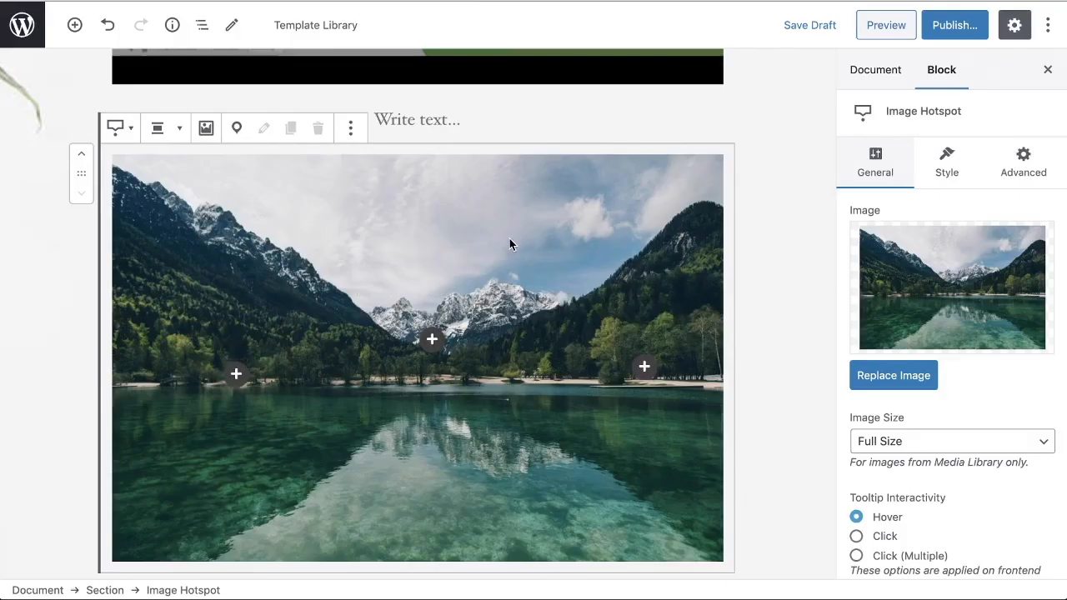
Step: Give the Picnic Area hotspot a custom cyan point background, #15f2f2
scroll(517, 250, down, 1)
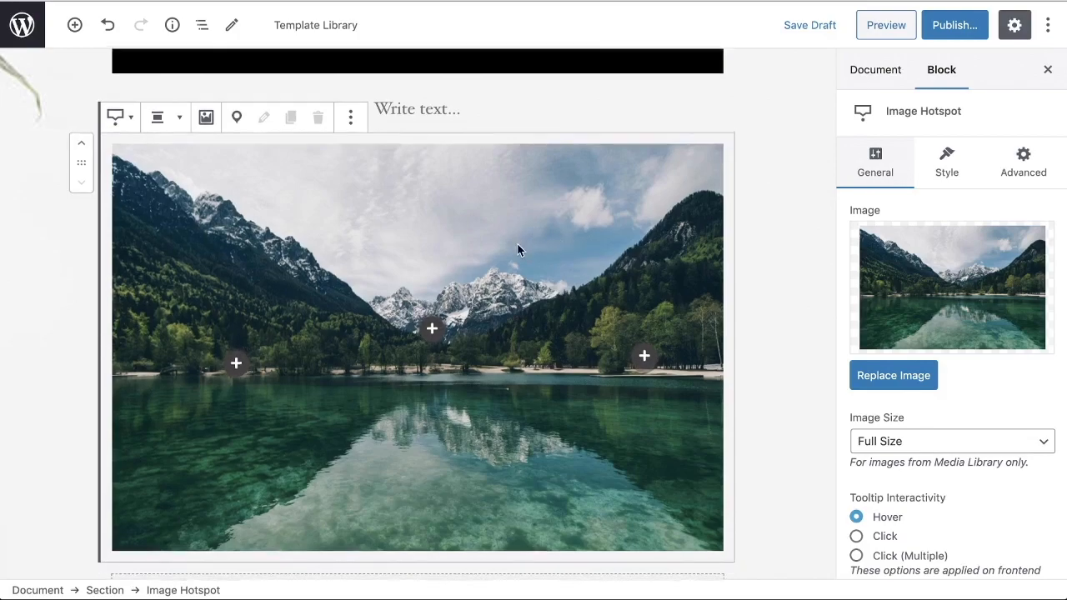
mouse_move(646, 354)
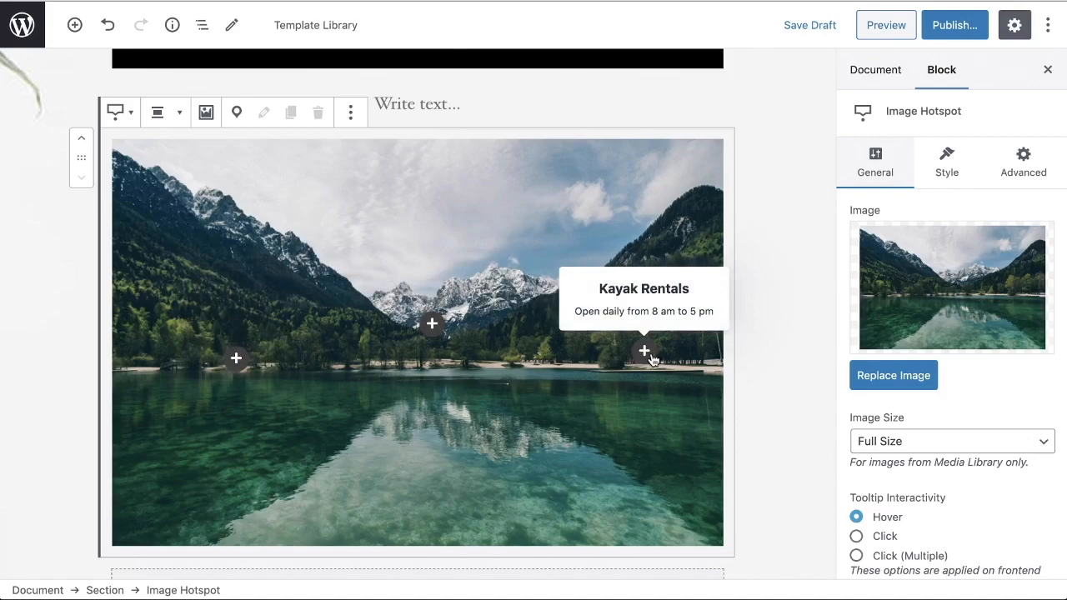
mouse_move(247, 367)
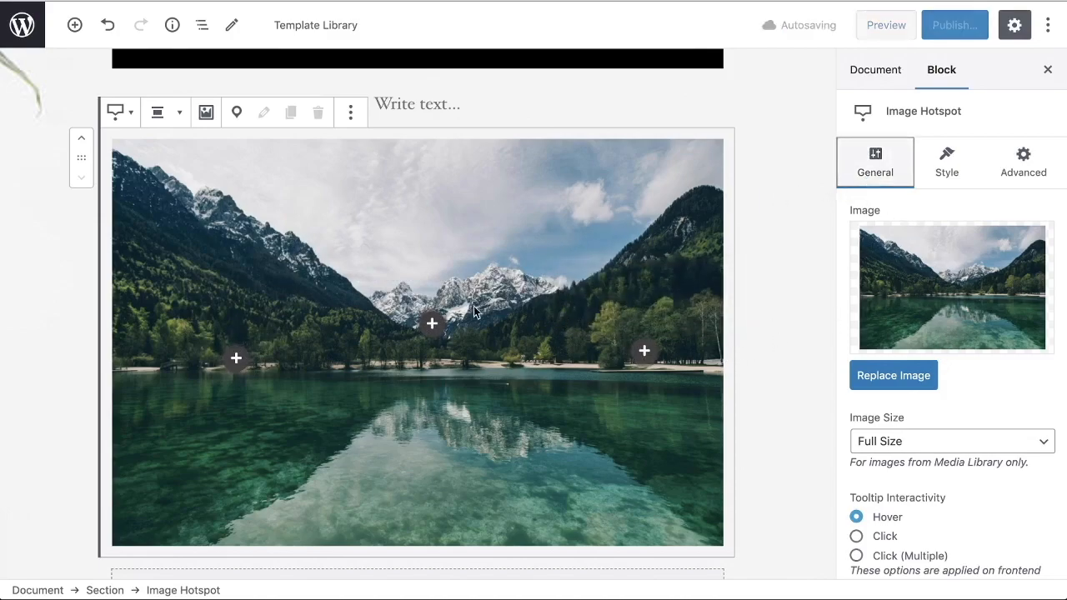
click(238, 365)
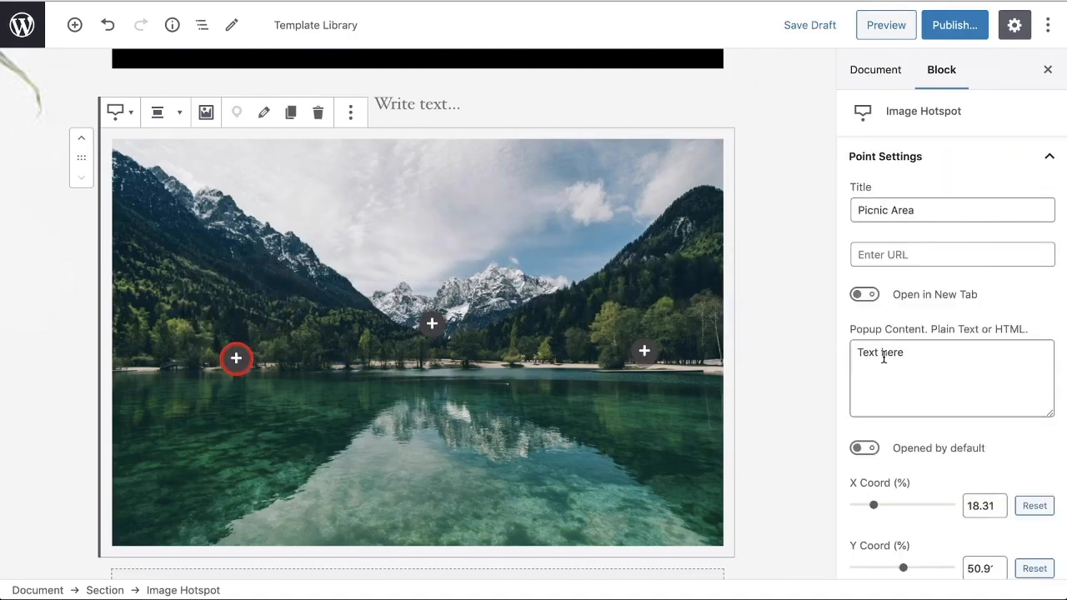
scroll(884, 356, down, 3)
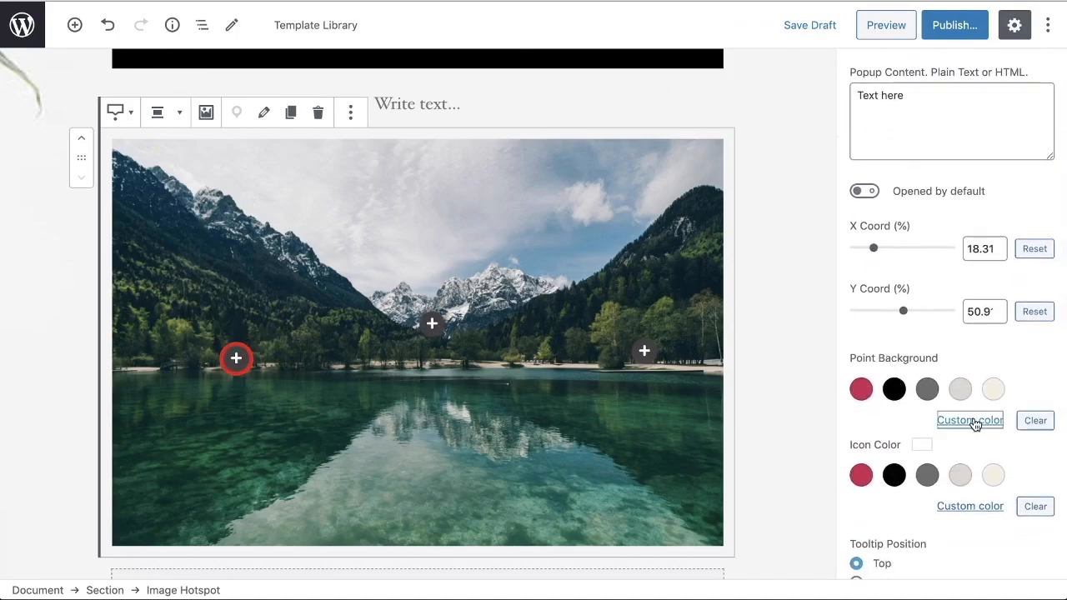
click(970, 420)
drag(814, 333, 890, 335)
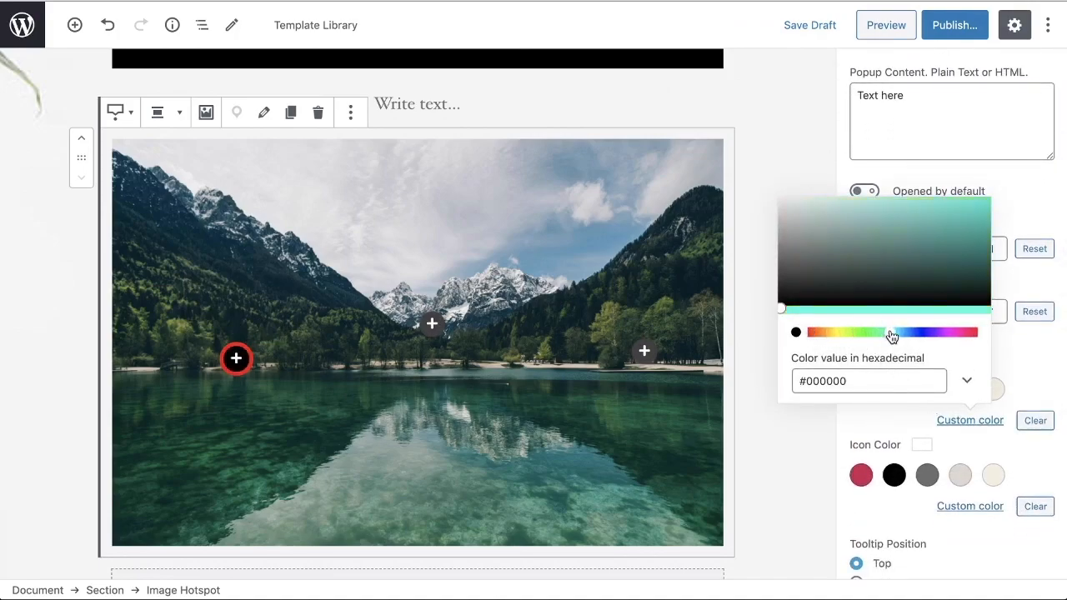
drag(786, 309, 974, 208)
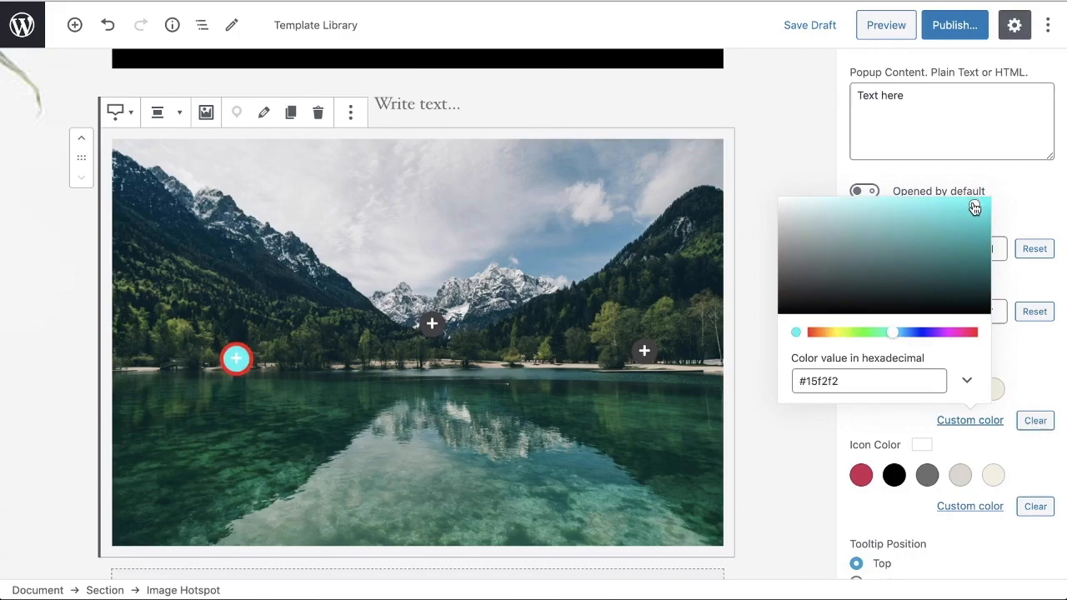
click(1038, 380)
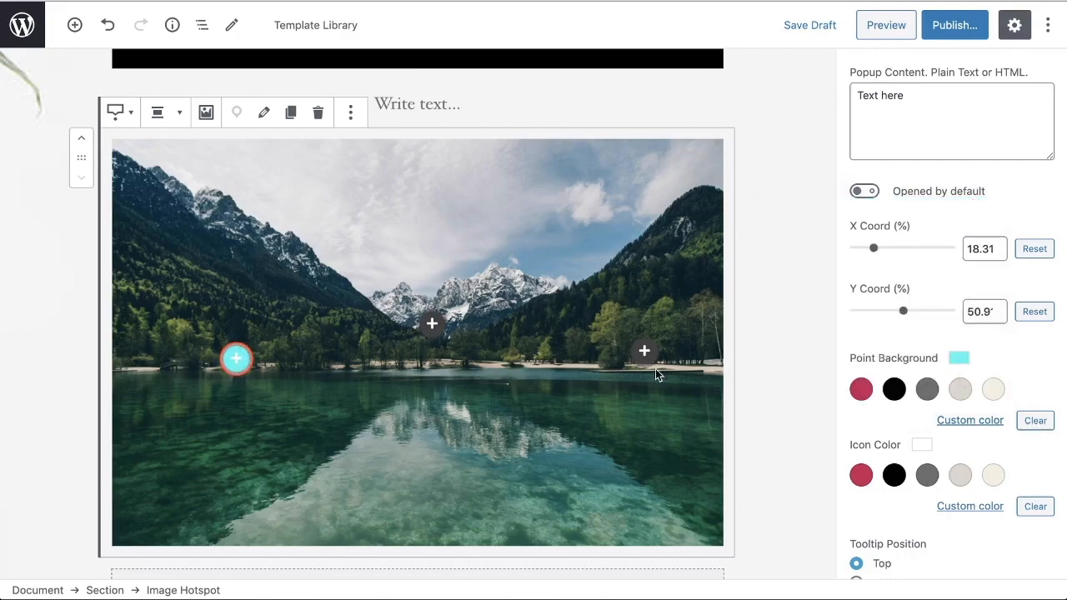
Step: Give the Hiking Trails hotspot a custom yellow point background, #e7e015, and deselect the point
click(435, 325)
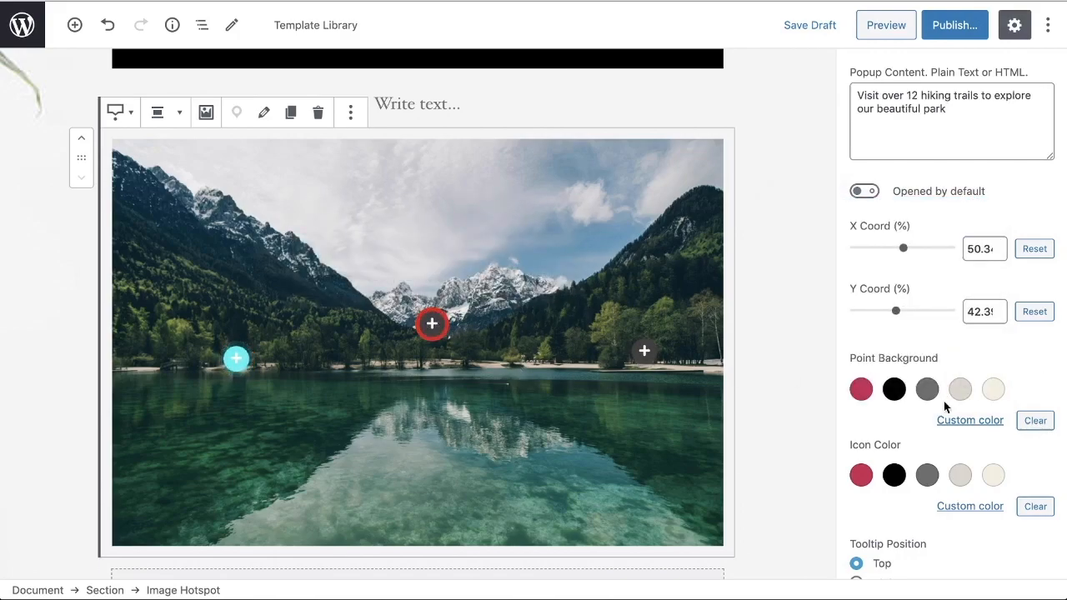
click(967, 422)
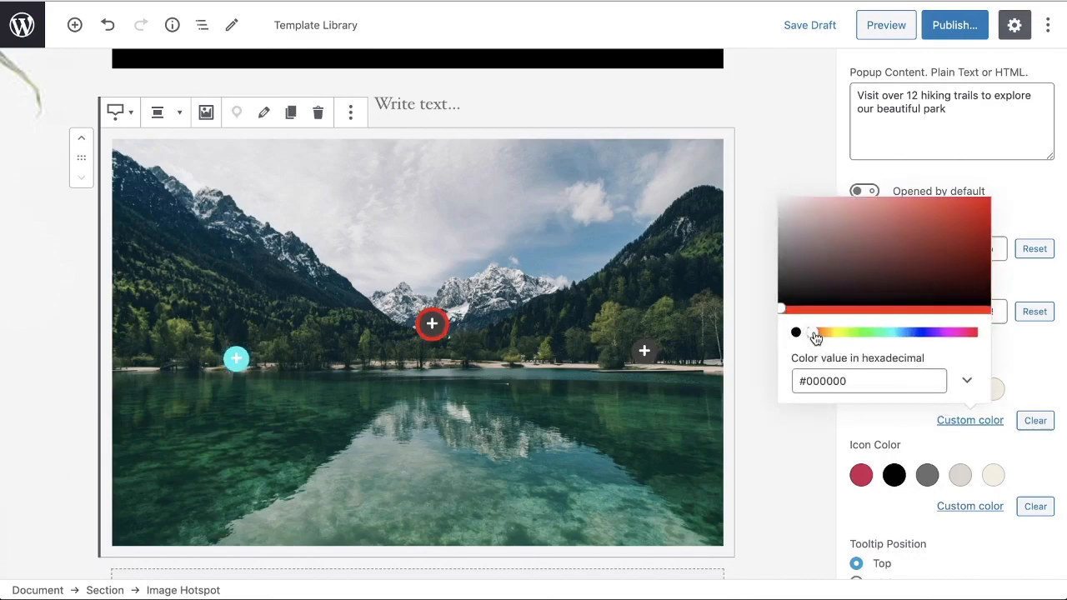
drag(814, 337, 838, 339)
drag(783, 312, 844, 309)
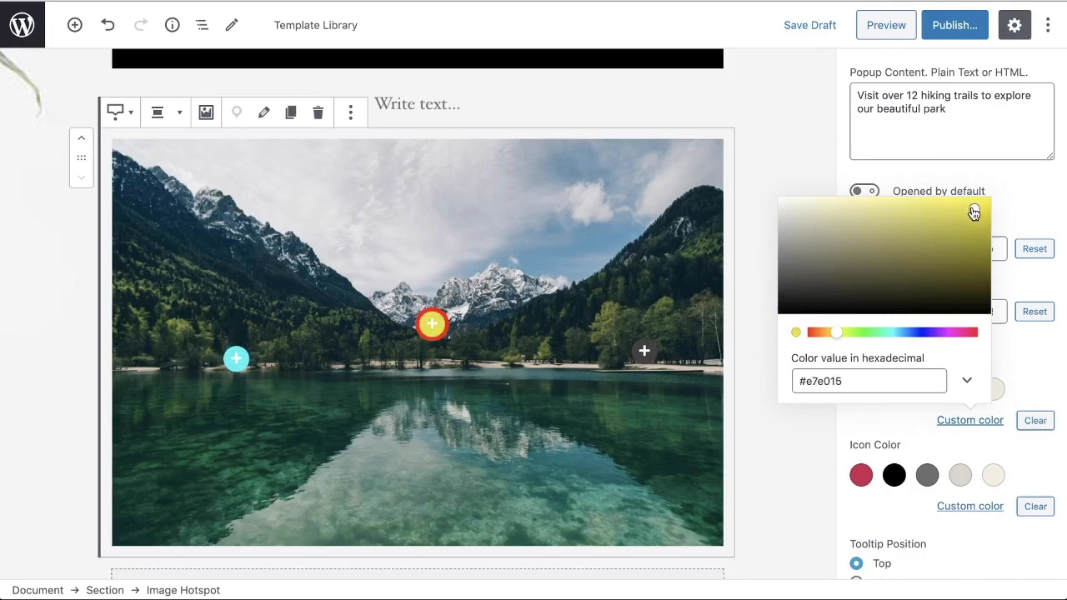
click(1023, 219)
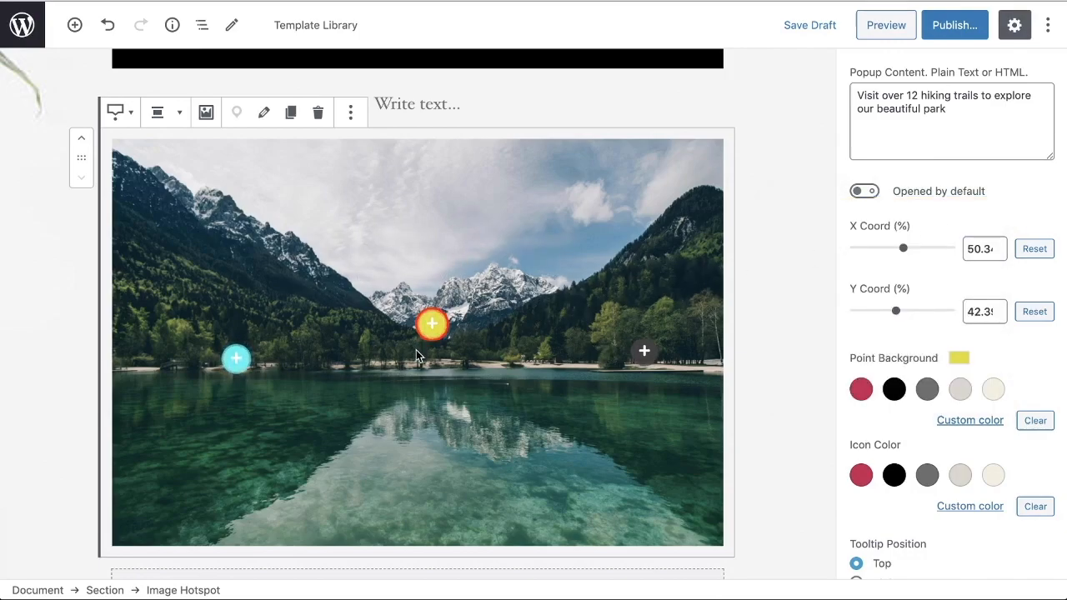
click(473, 380)
mouse_move(238, 358)
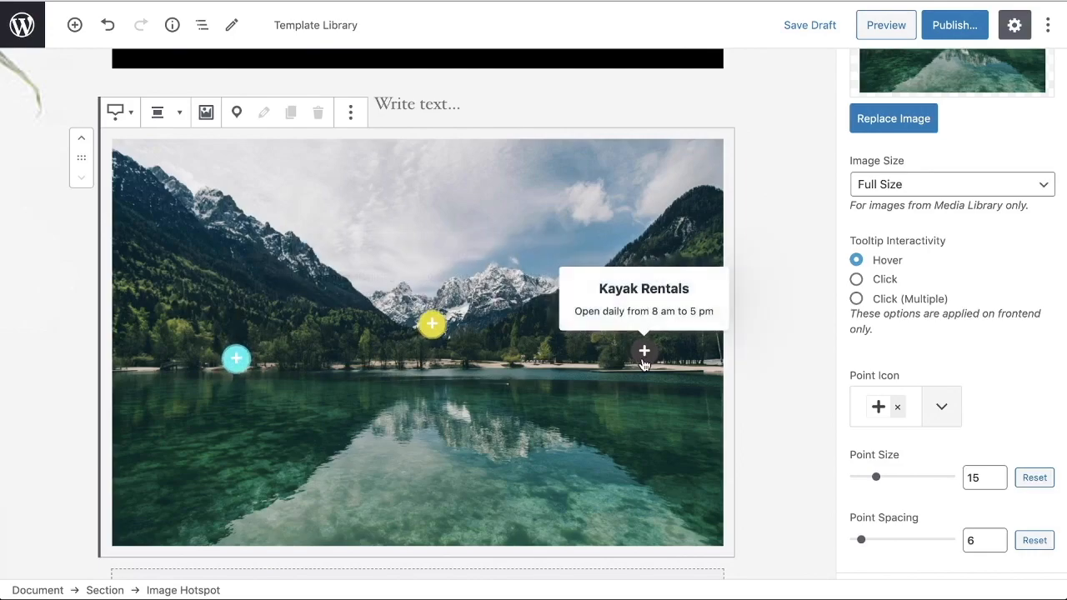
Step: Give the Kayak Rentals hotspot a custom magenta point background, #d020c4, and deselect the block
click(643, 359)
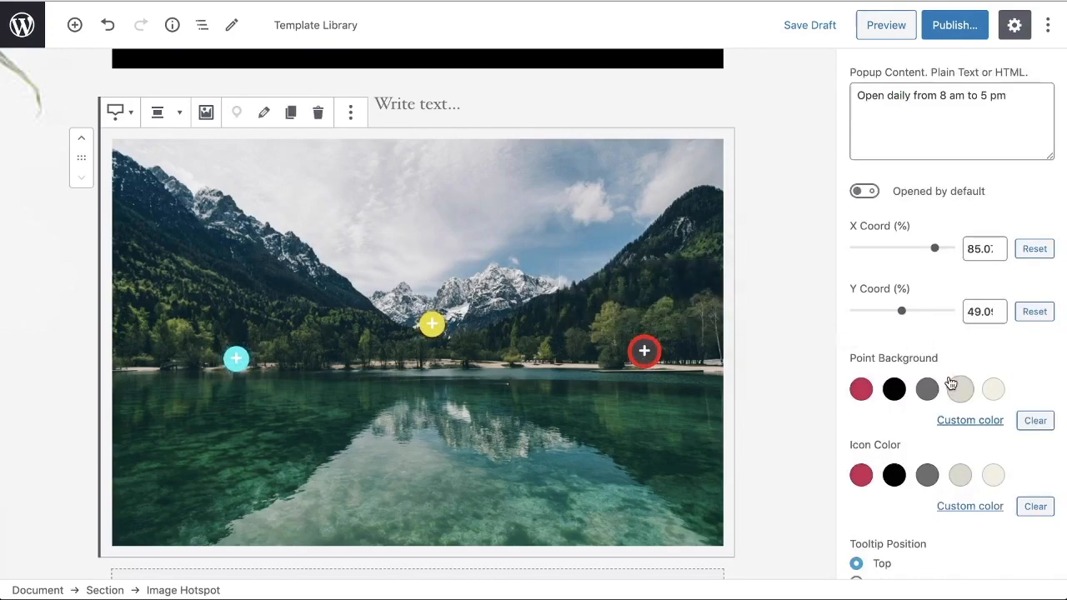
click(975, 422)
drag(816, 338, 951, 340)
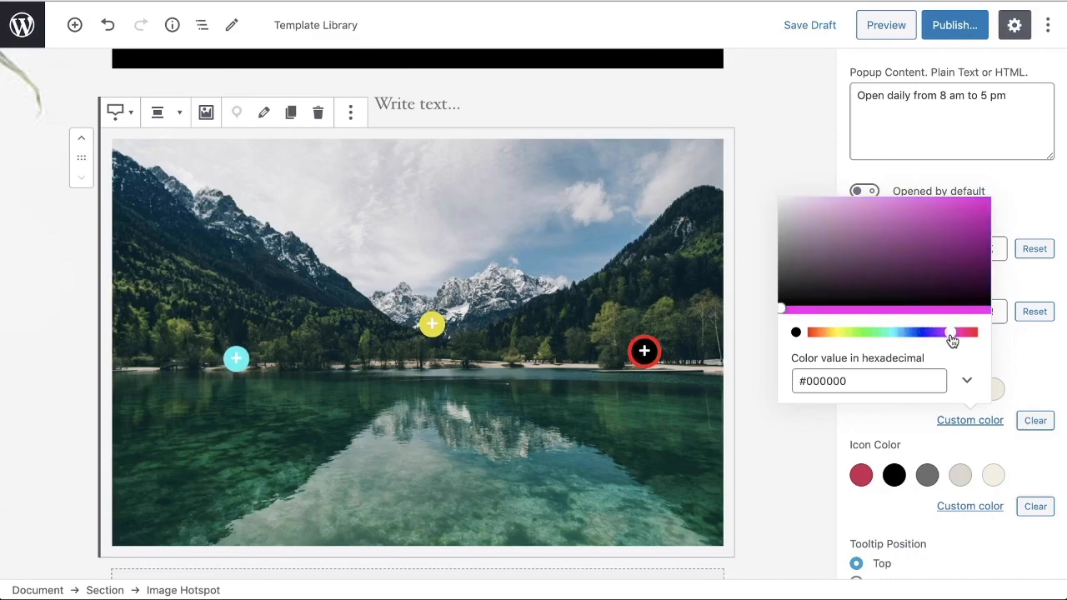
drag(783, 312, 896, 262)
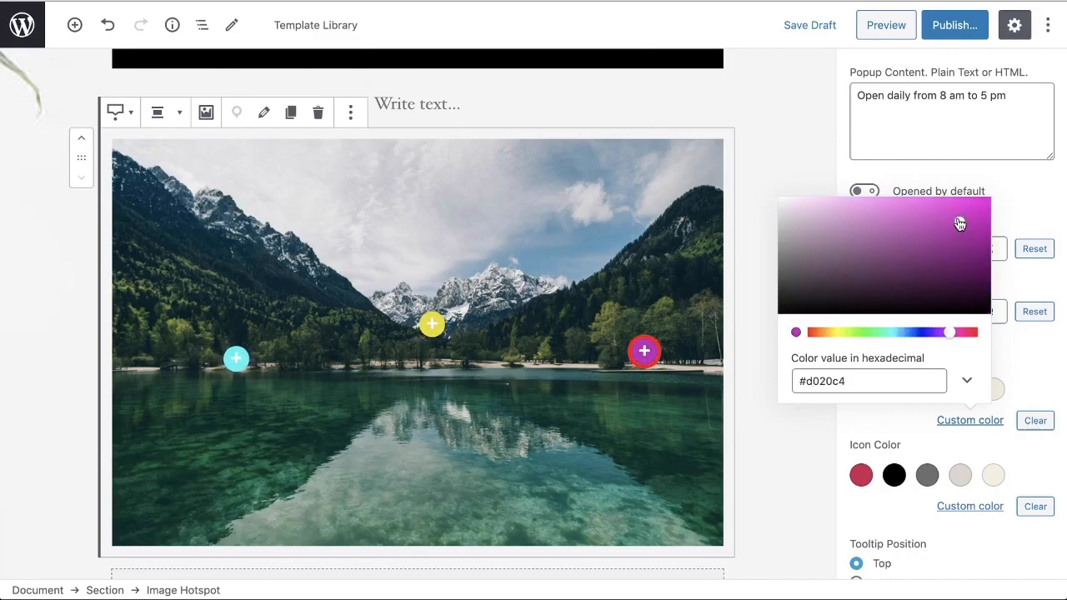
click(1003, 225)
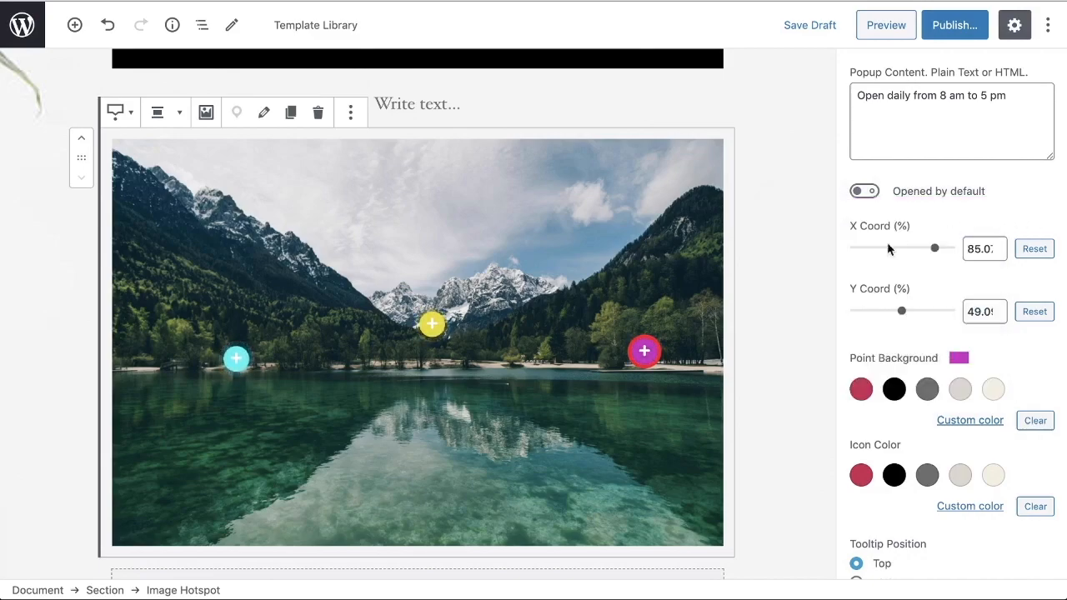
click(750, 334)
scroll(654, 352, down, 5)
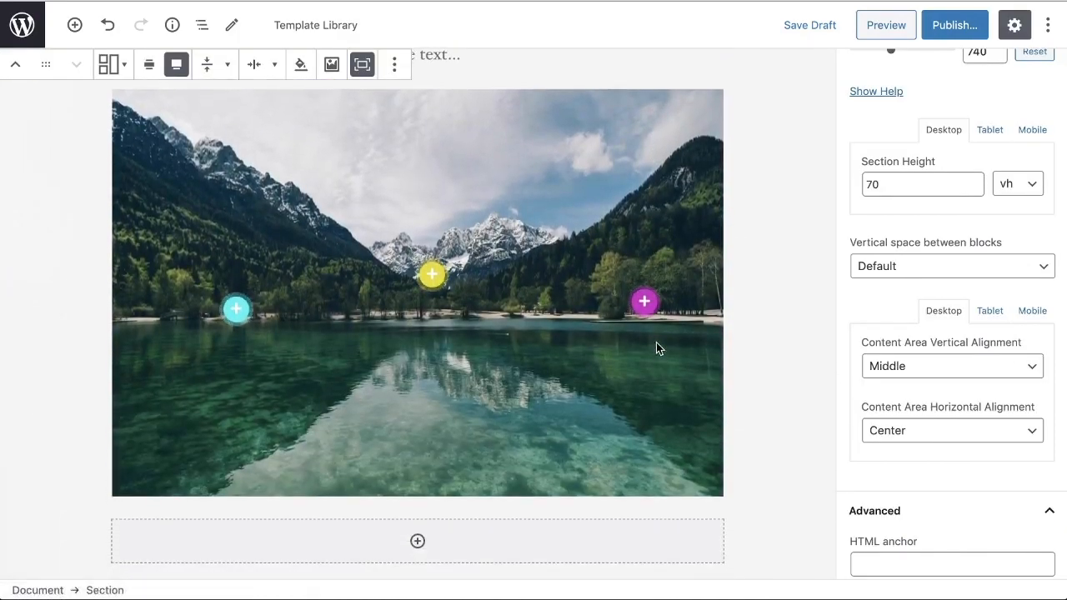
Step: Review the Image Hotspot block's general settings, including tooltip interactivity, the point icon library, point size and point spacing
mouse_move(456, 279)
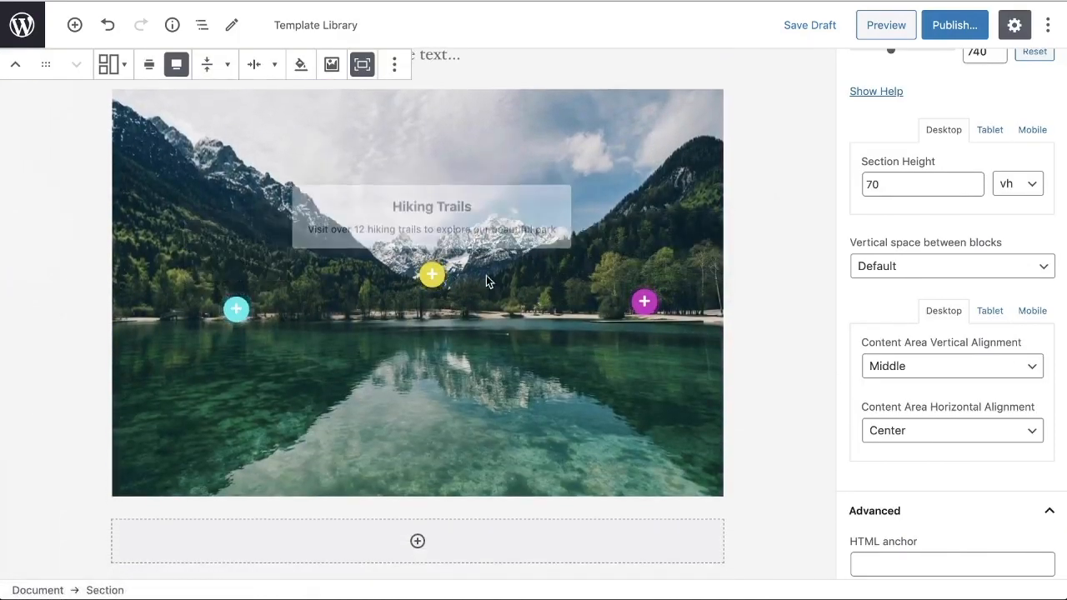
click(669, 265)
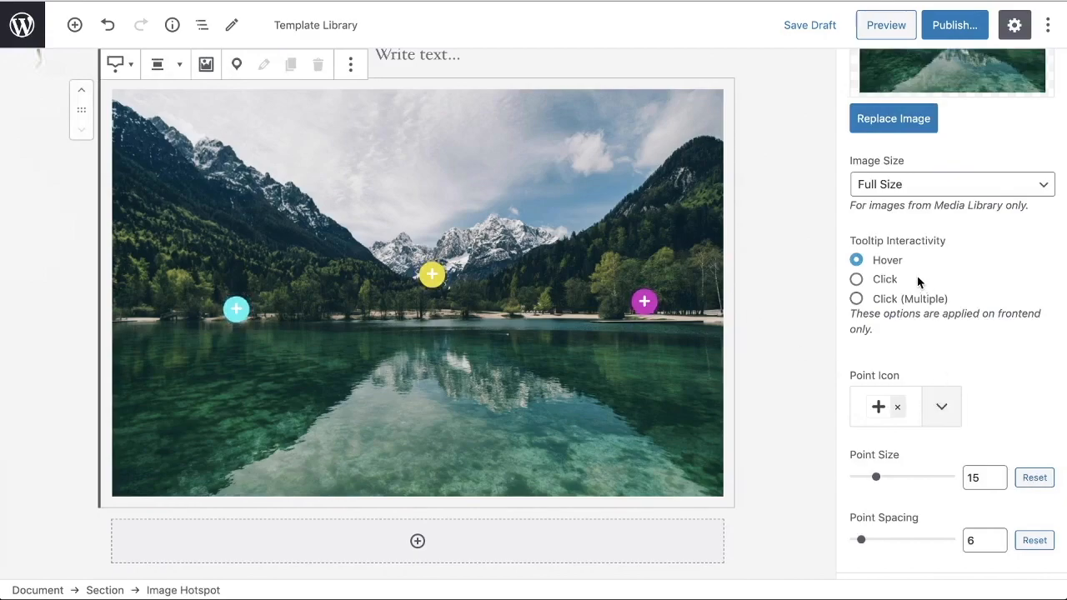
scroll(919, 282, up, 4)
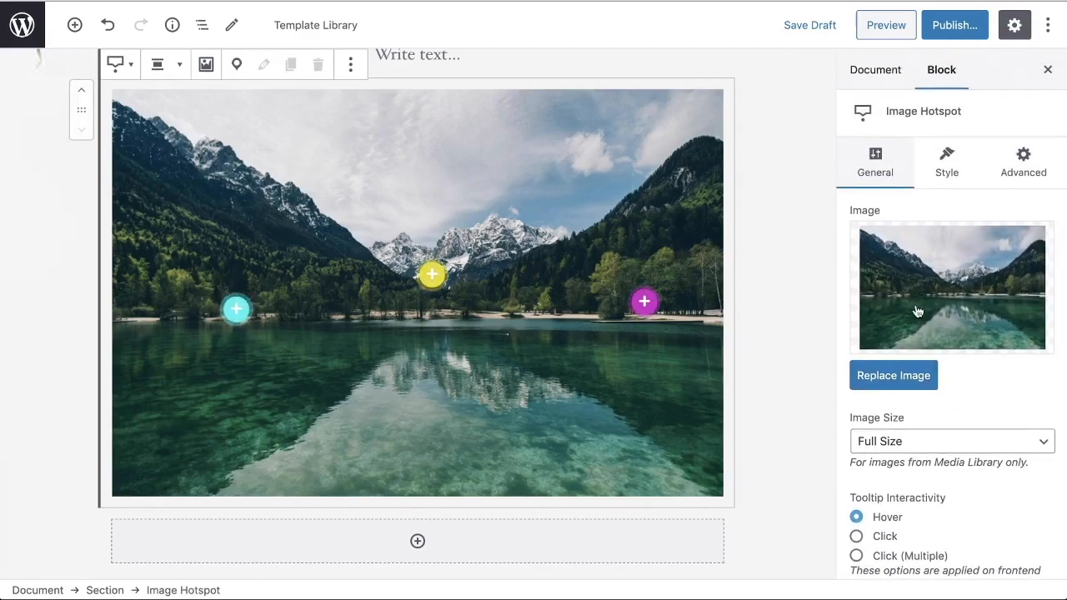
scroll(917, 408, down, 1)
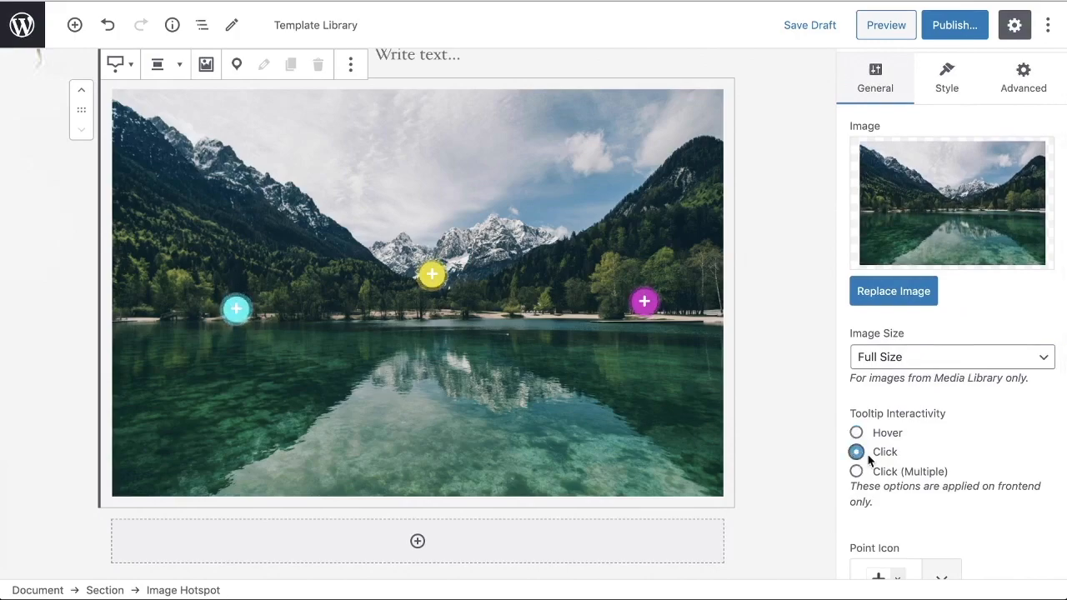
scroll(966, 440, down, 3)
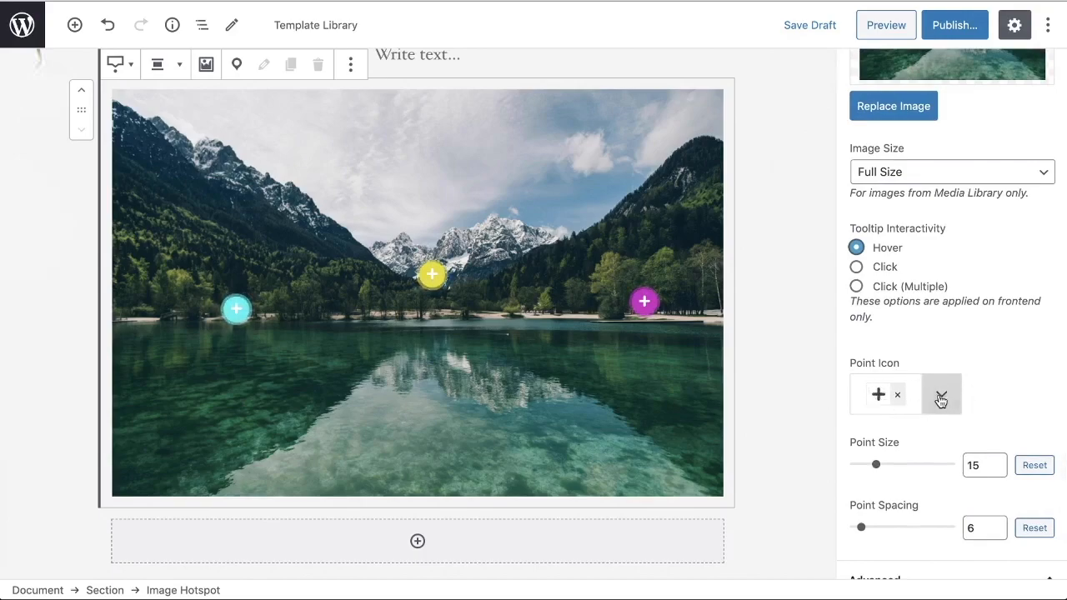
click(940, 395)
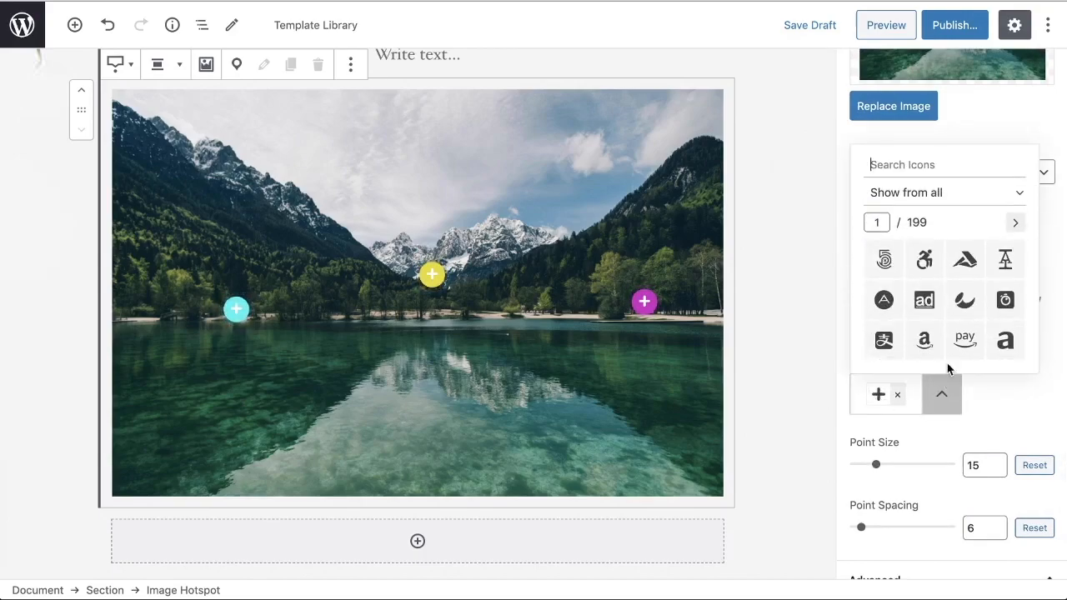
click(1009, 403)
scroll(985, 400, down, 2)
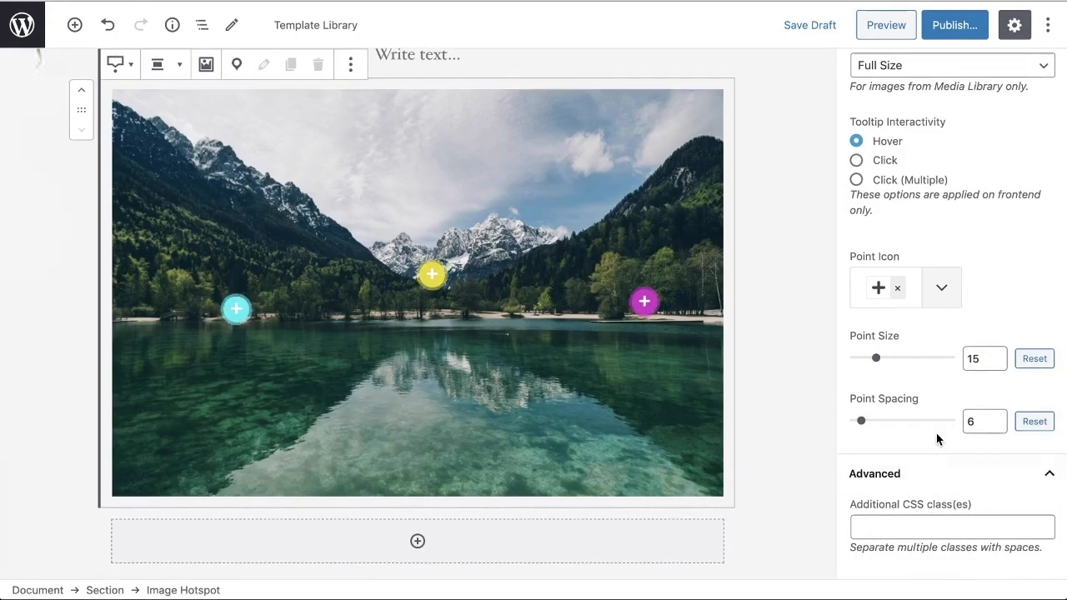
scroll(937, 440, up, 5)
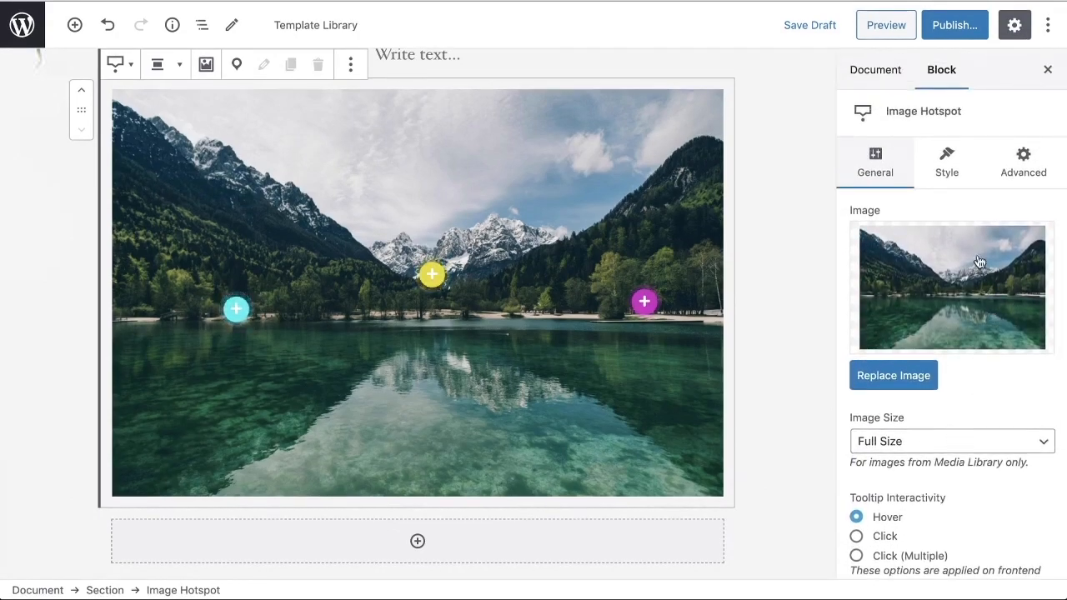
Step: Preview the page and check the recoloured hotspots by showing the Kayak Rentals and Picnic Area popups
click(890, 31)
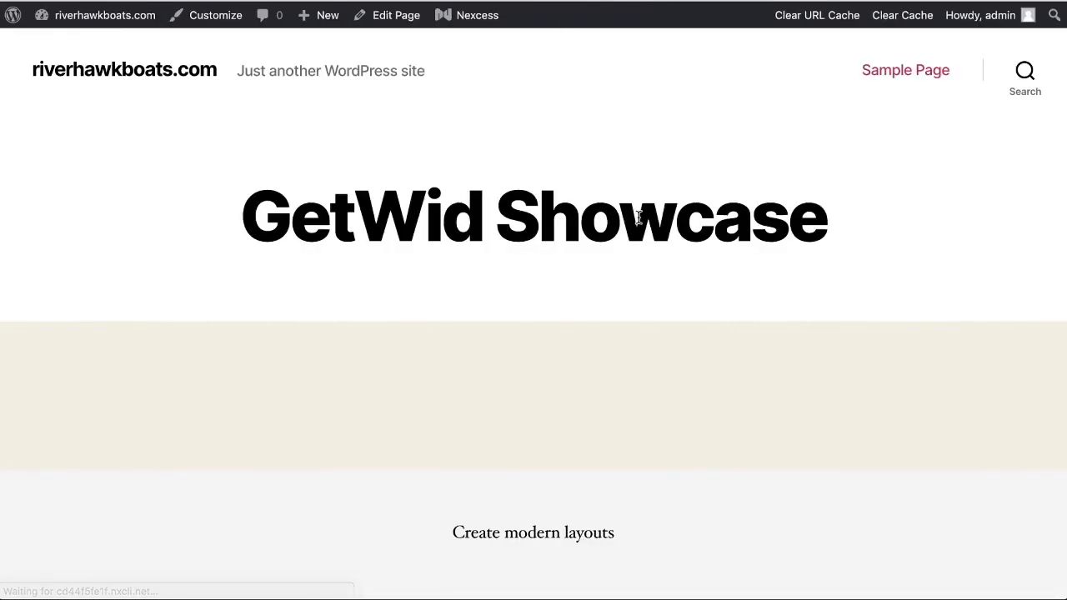
scroll(613, 222, down, 8)
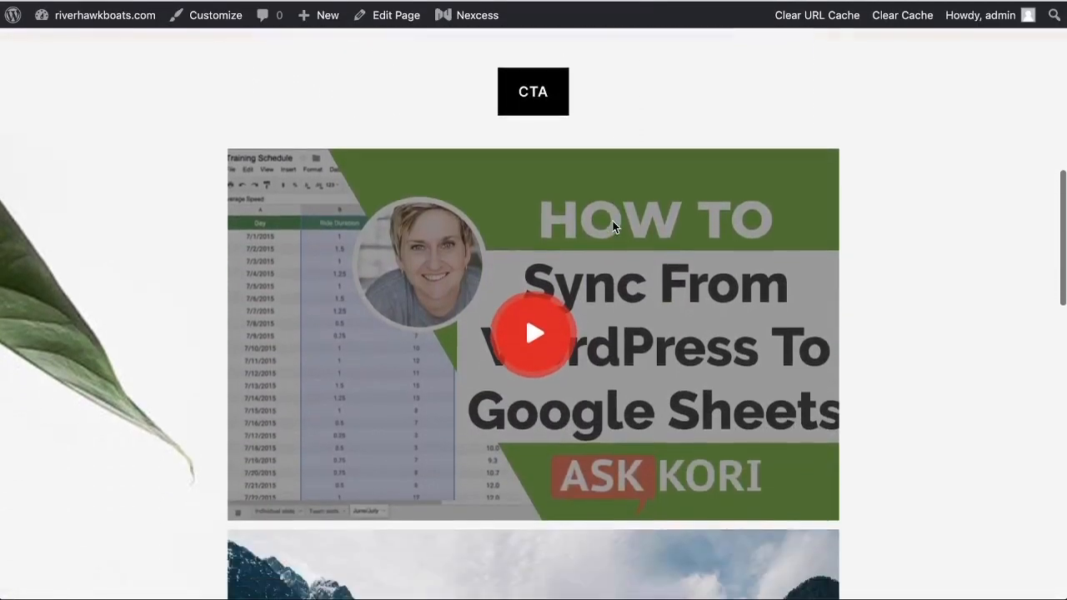
scroll(613, 221, down, 5)
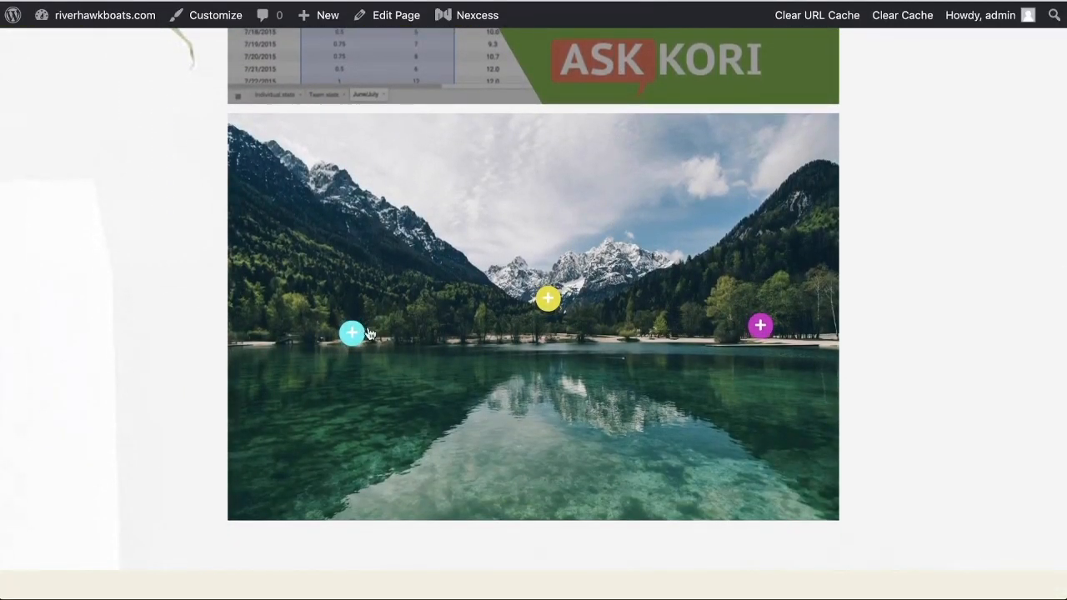
mouse_move(759, 326)
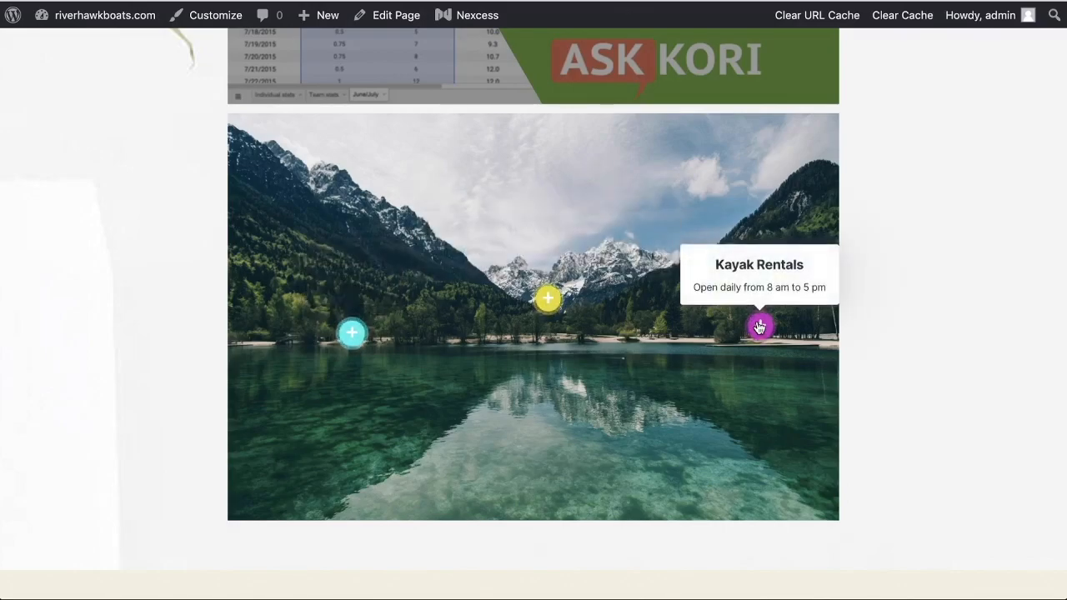
mouse_move(352, 334)
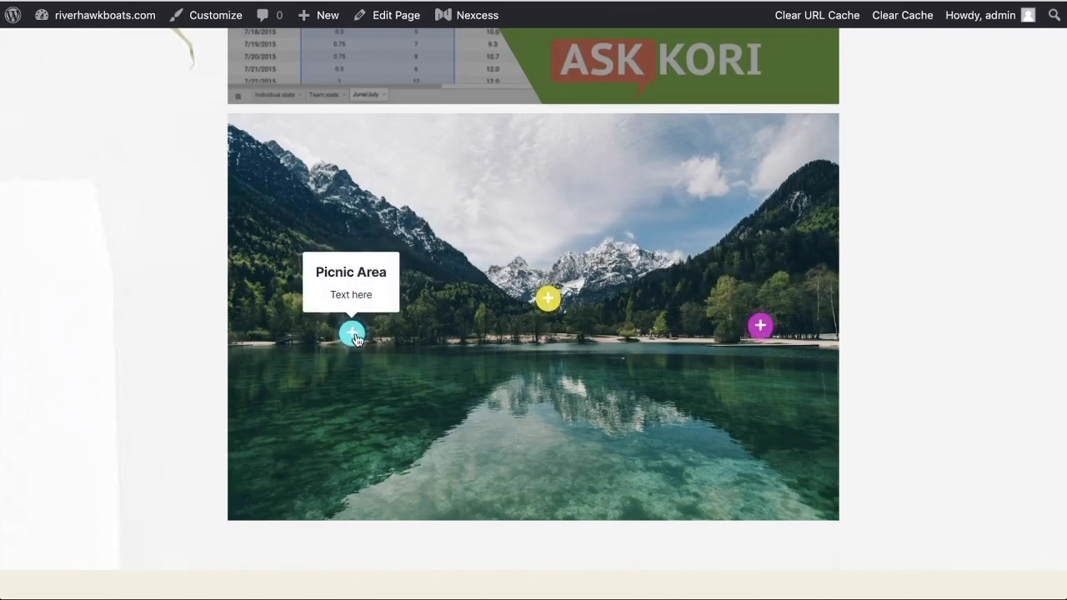